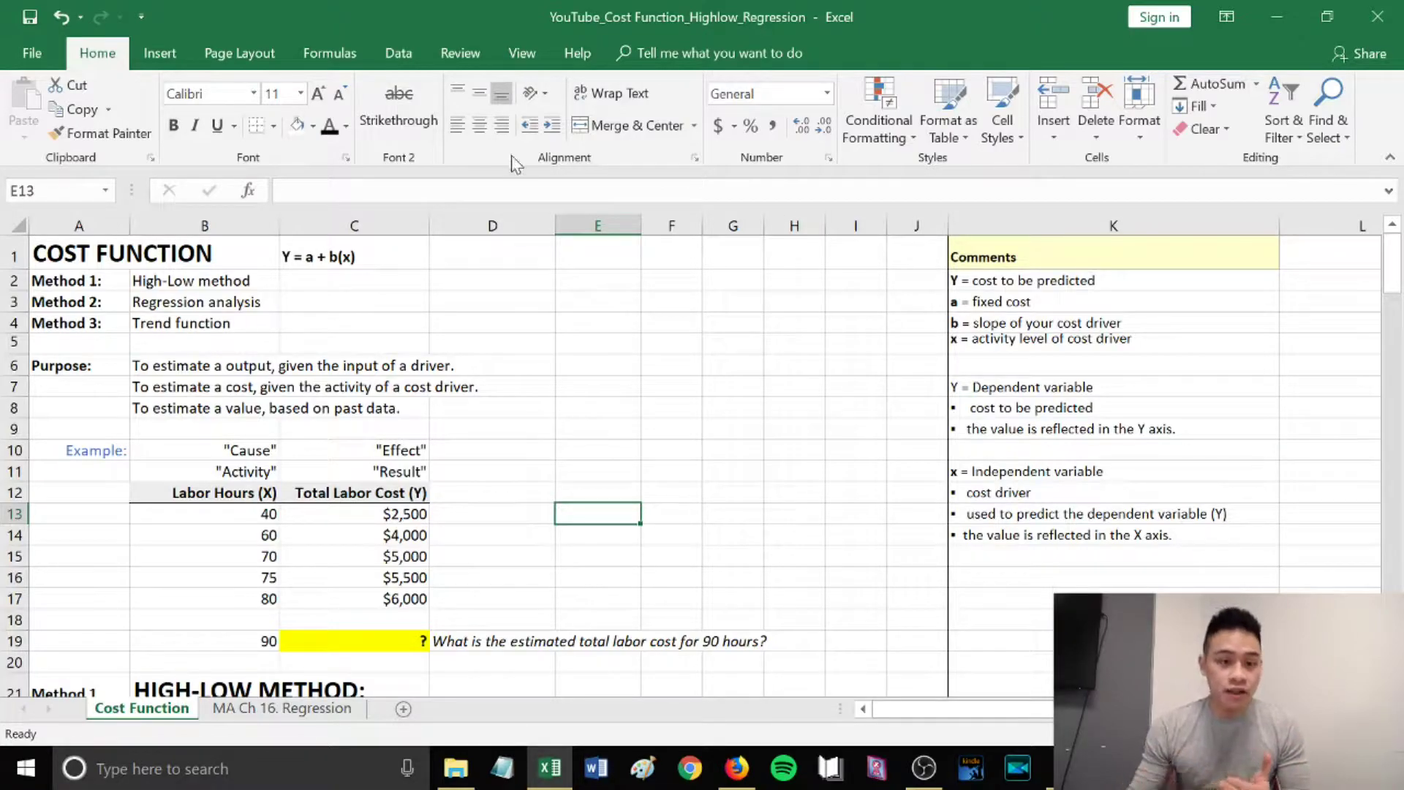
Review the purpose statements, the COST FUNCTION title, the 90-hour input and the estimated cost cell.
left_click(164, 365)
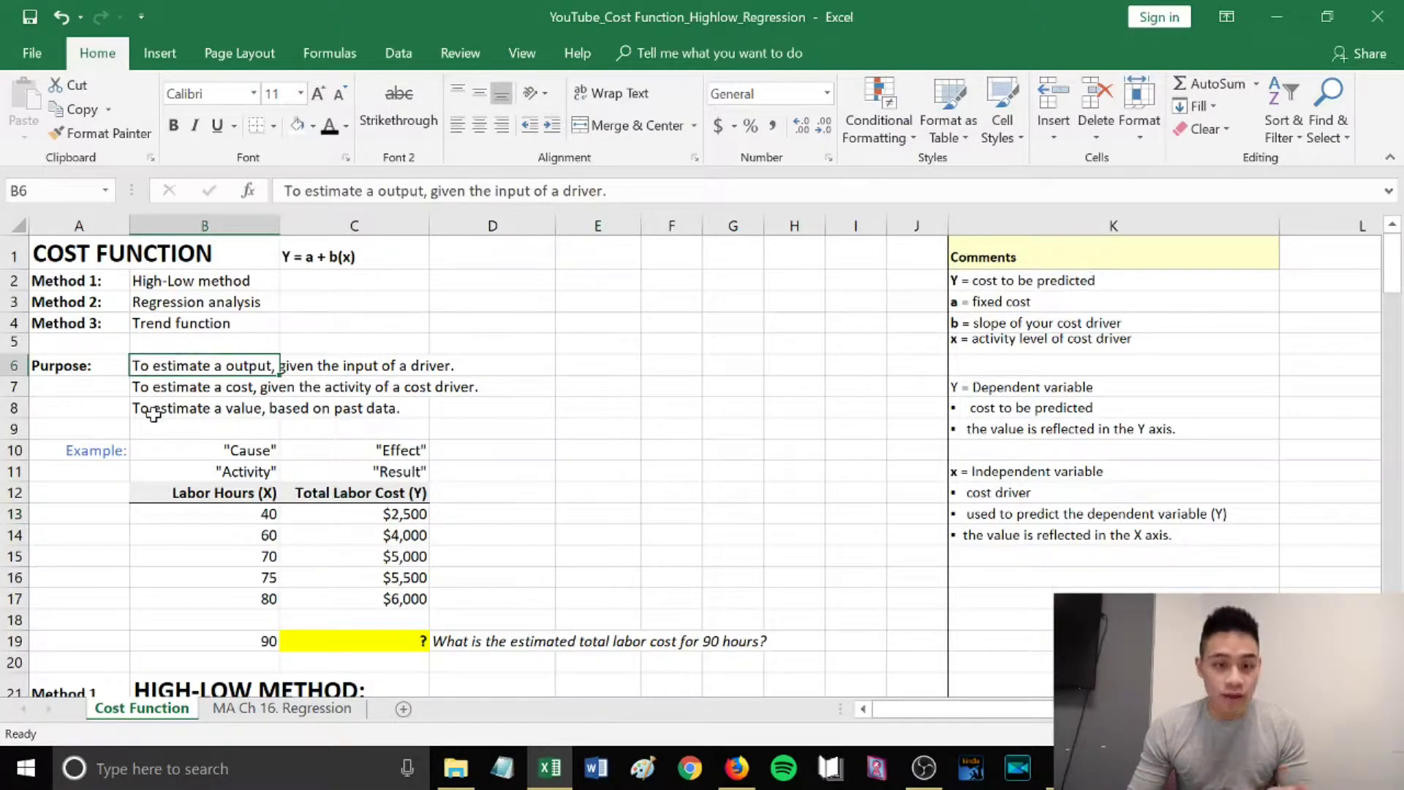
left_click(172, 395)
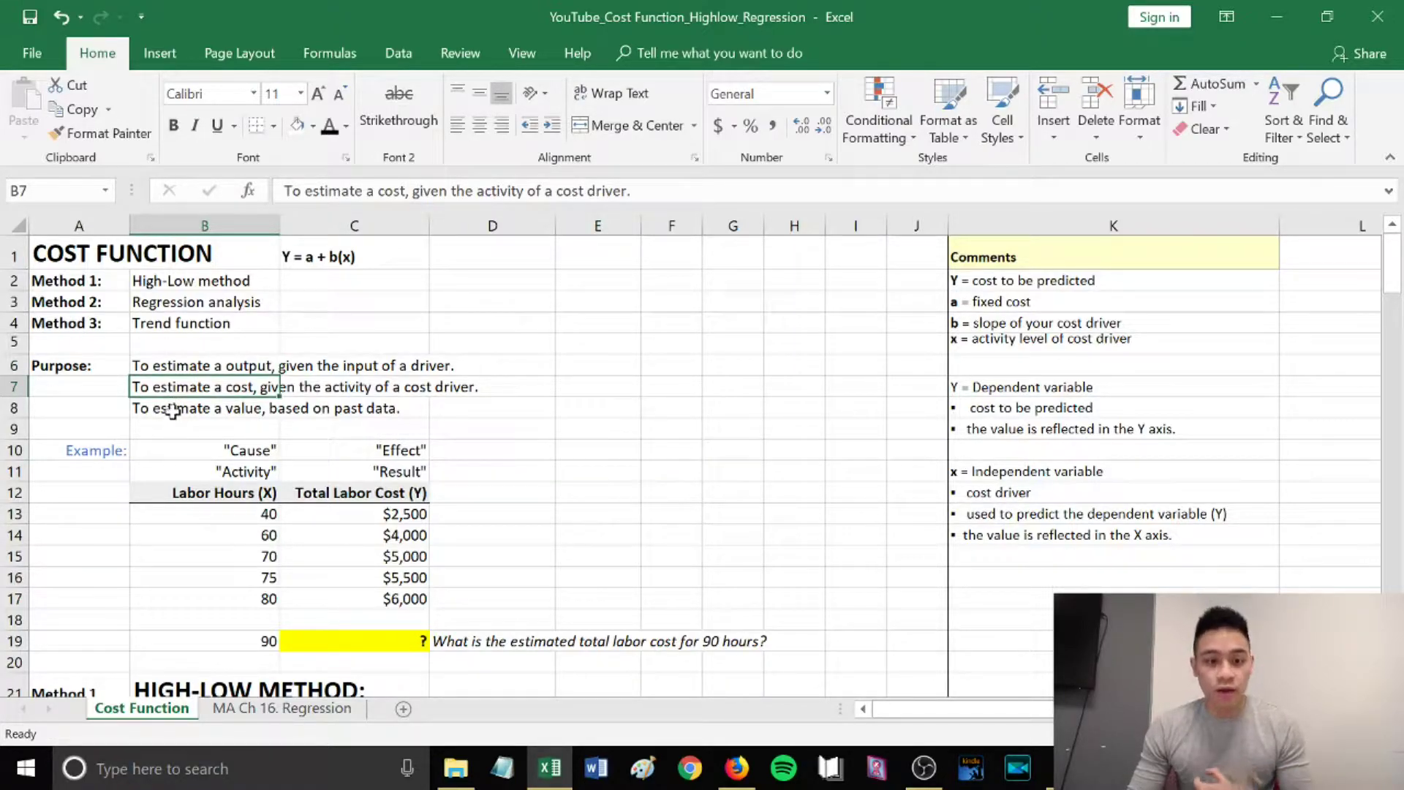
left_click(173, 412)
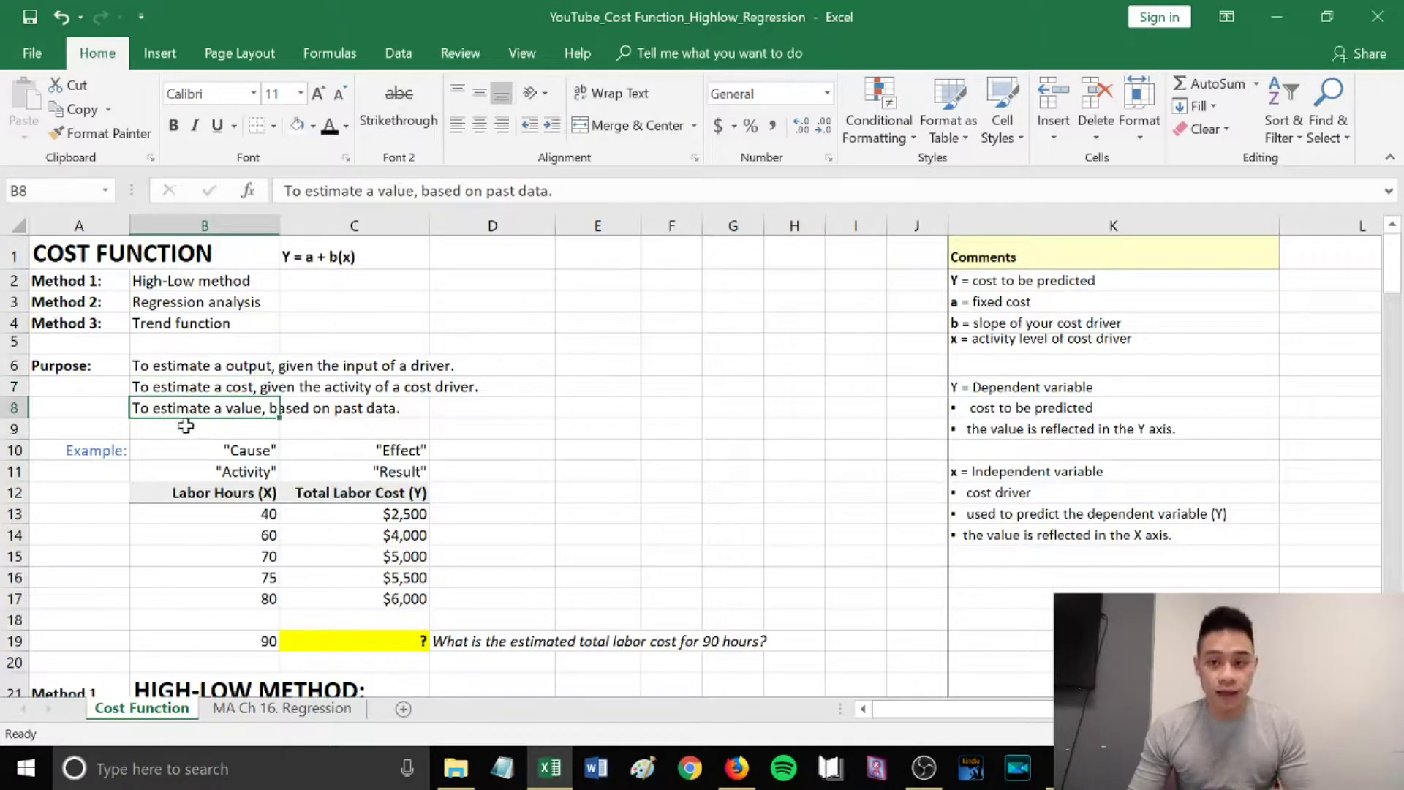
left_click(73, 246)
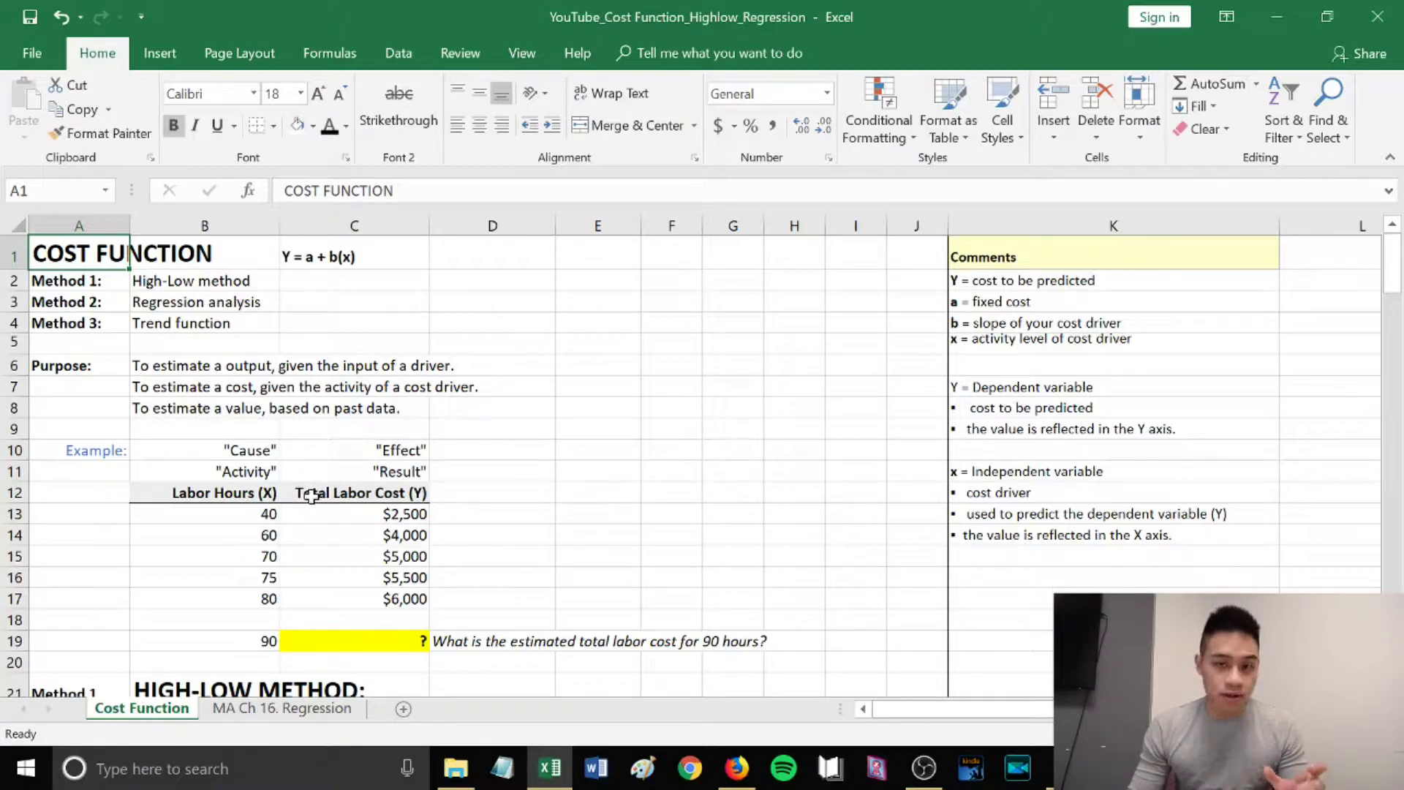
left_click(241, 640)
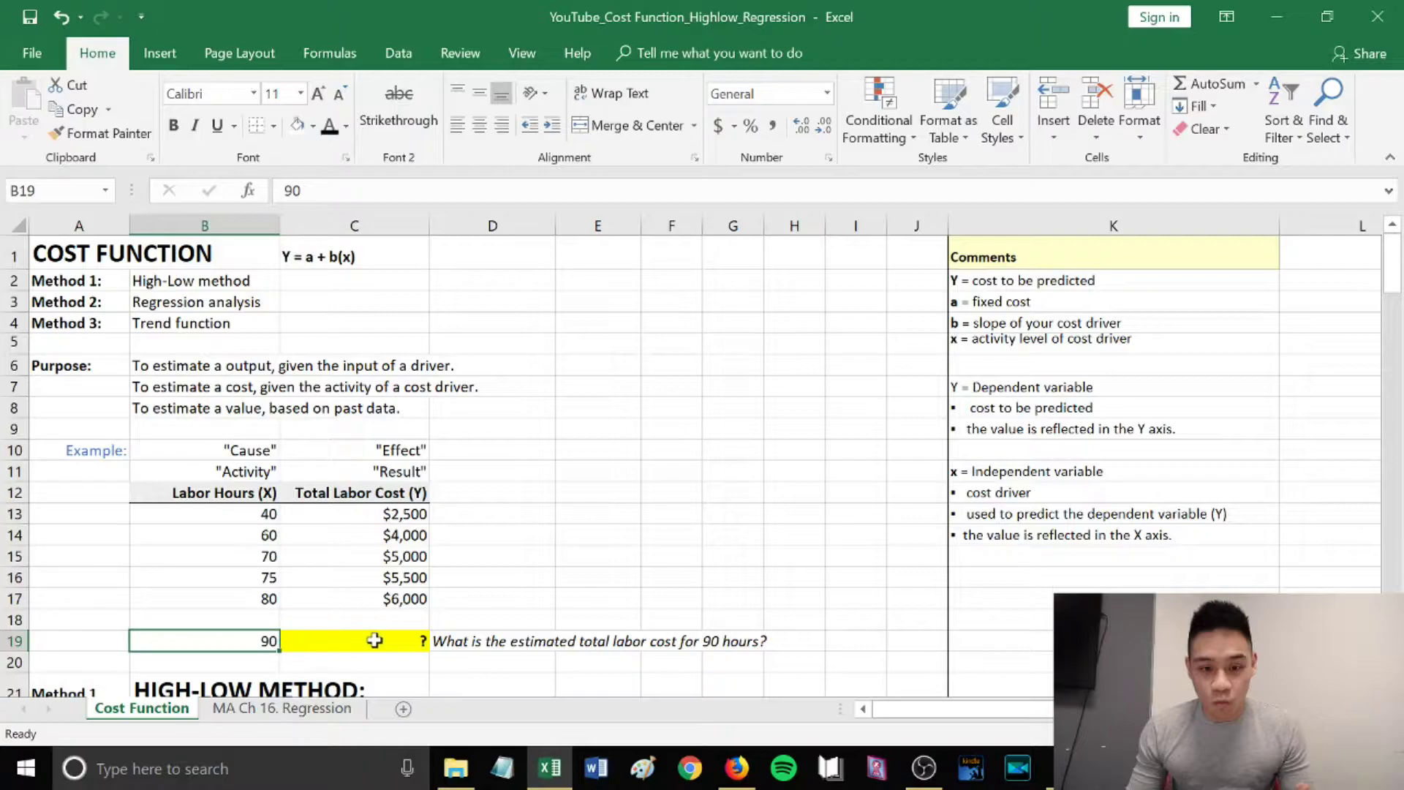
left_click(374, 641)
left_click(212, 647)
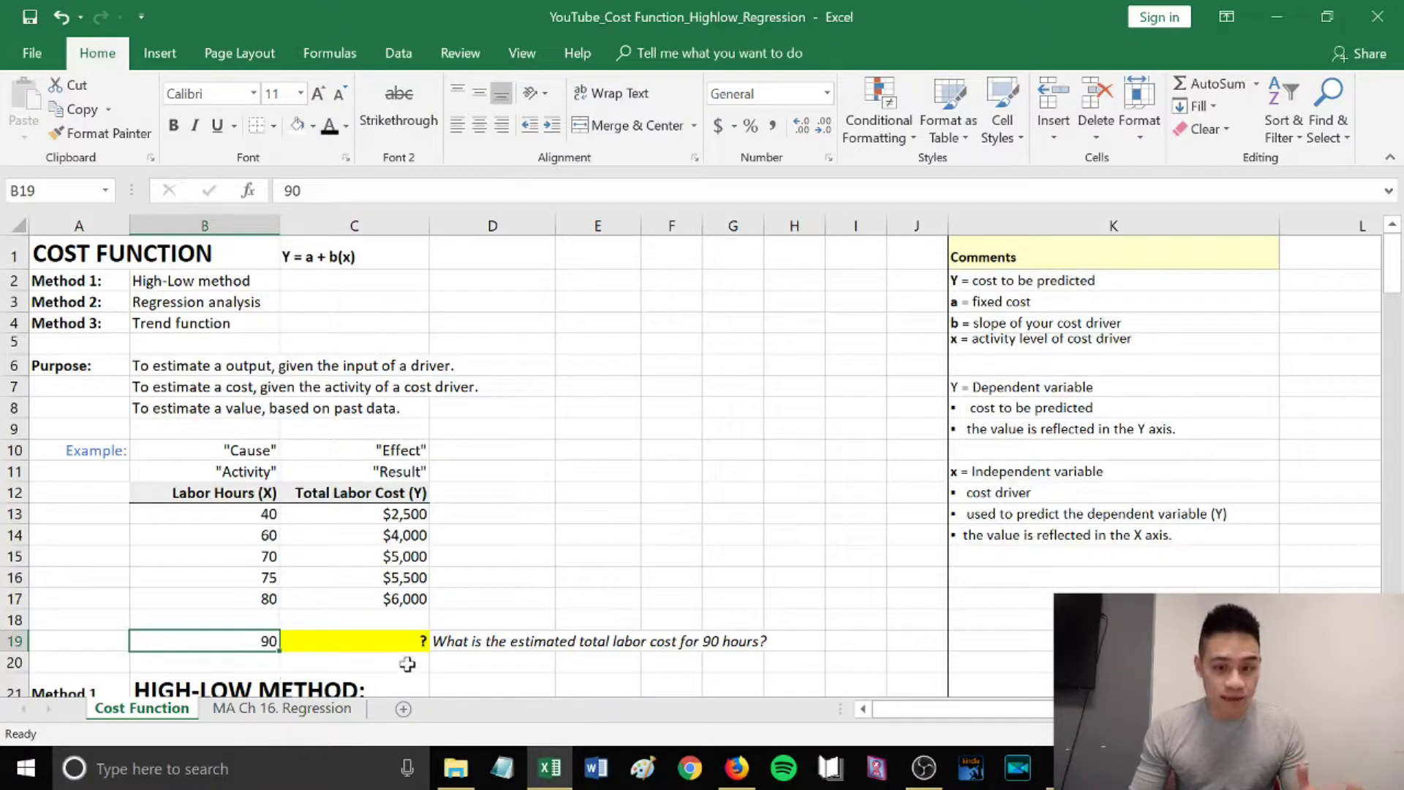
left_click(461, 643)
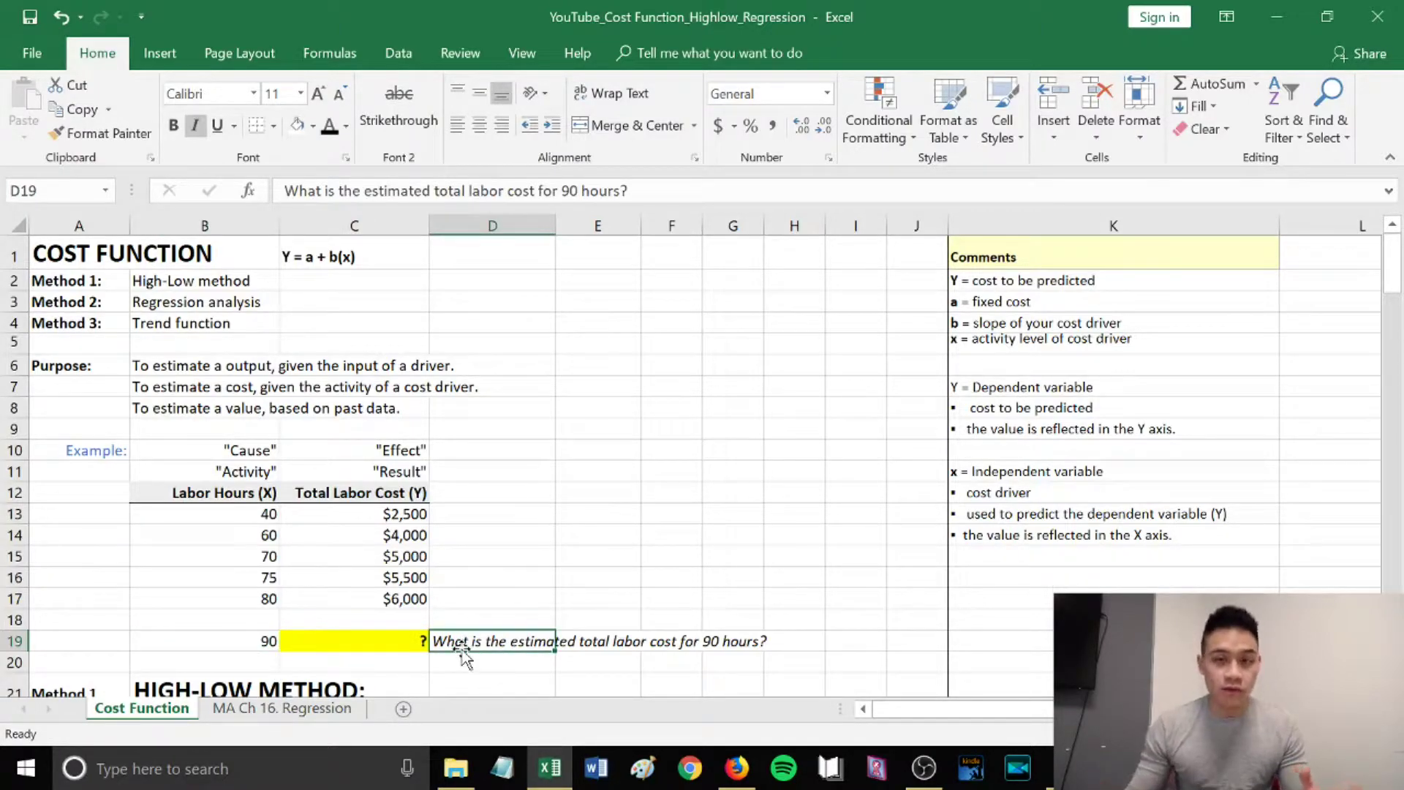
Label the slope rows B23 and B24 as Y2 - Y1 and X2 - X1.
scroll(577, 615, "down", 6)
left_click(205, 344)
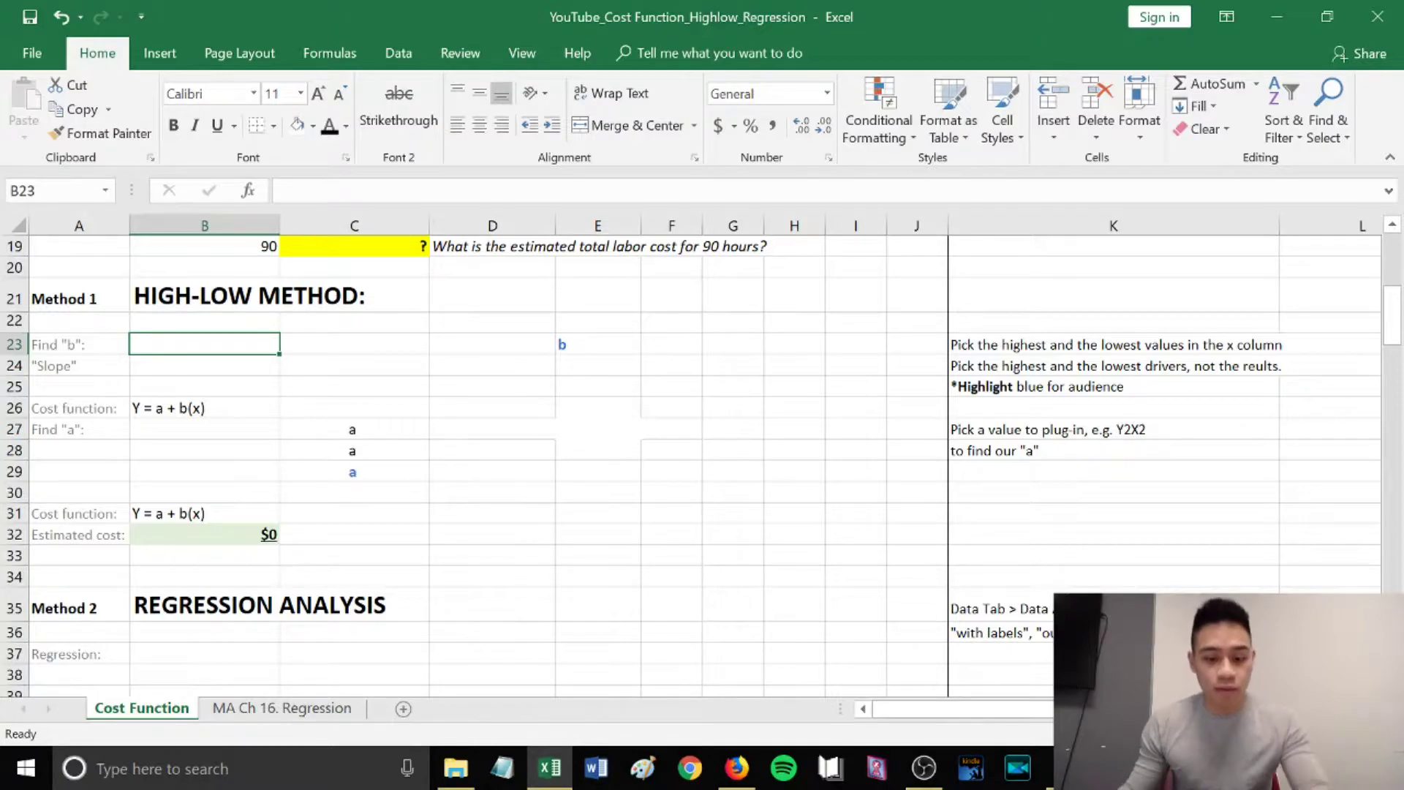
type("Y")
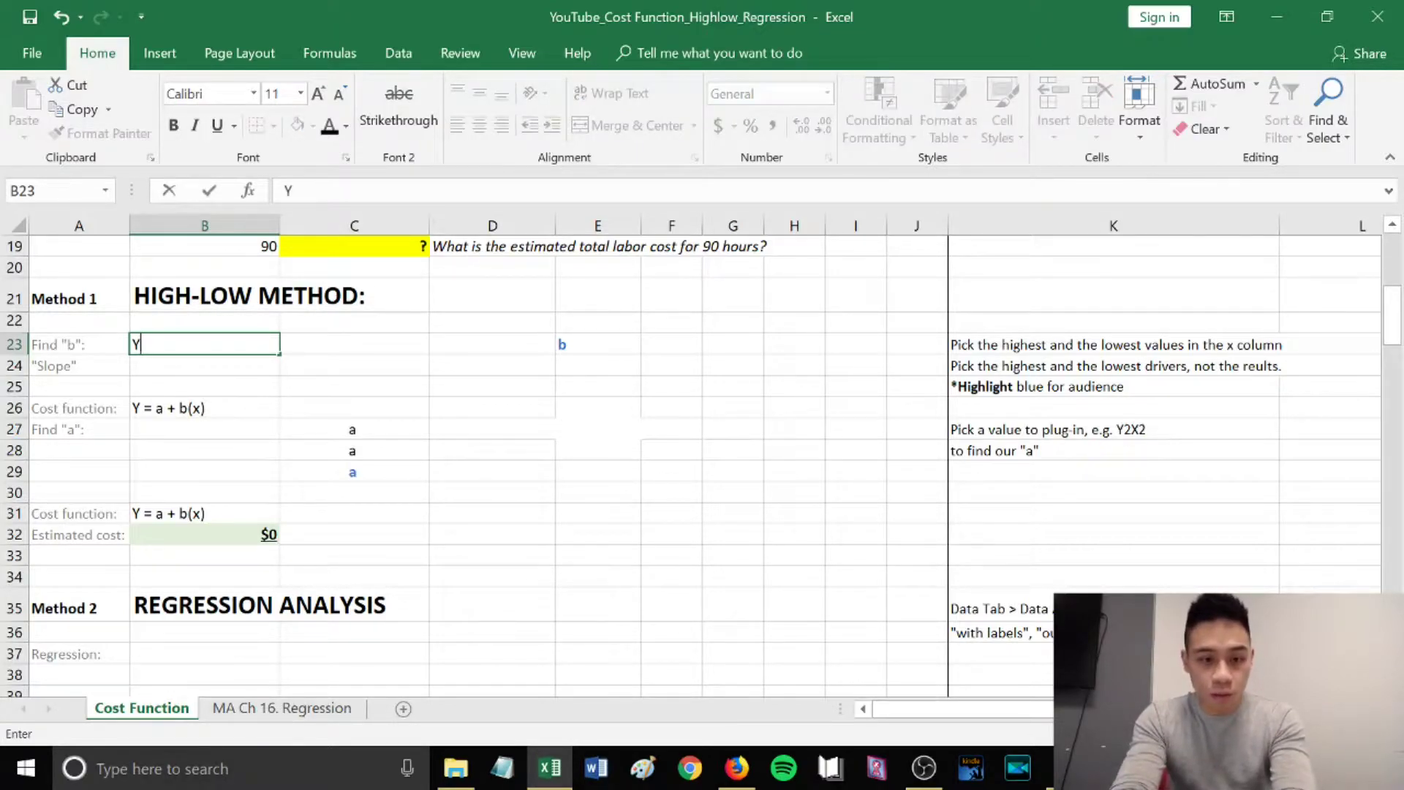
type("X -")
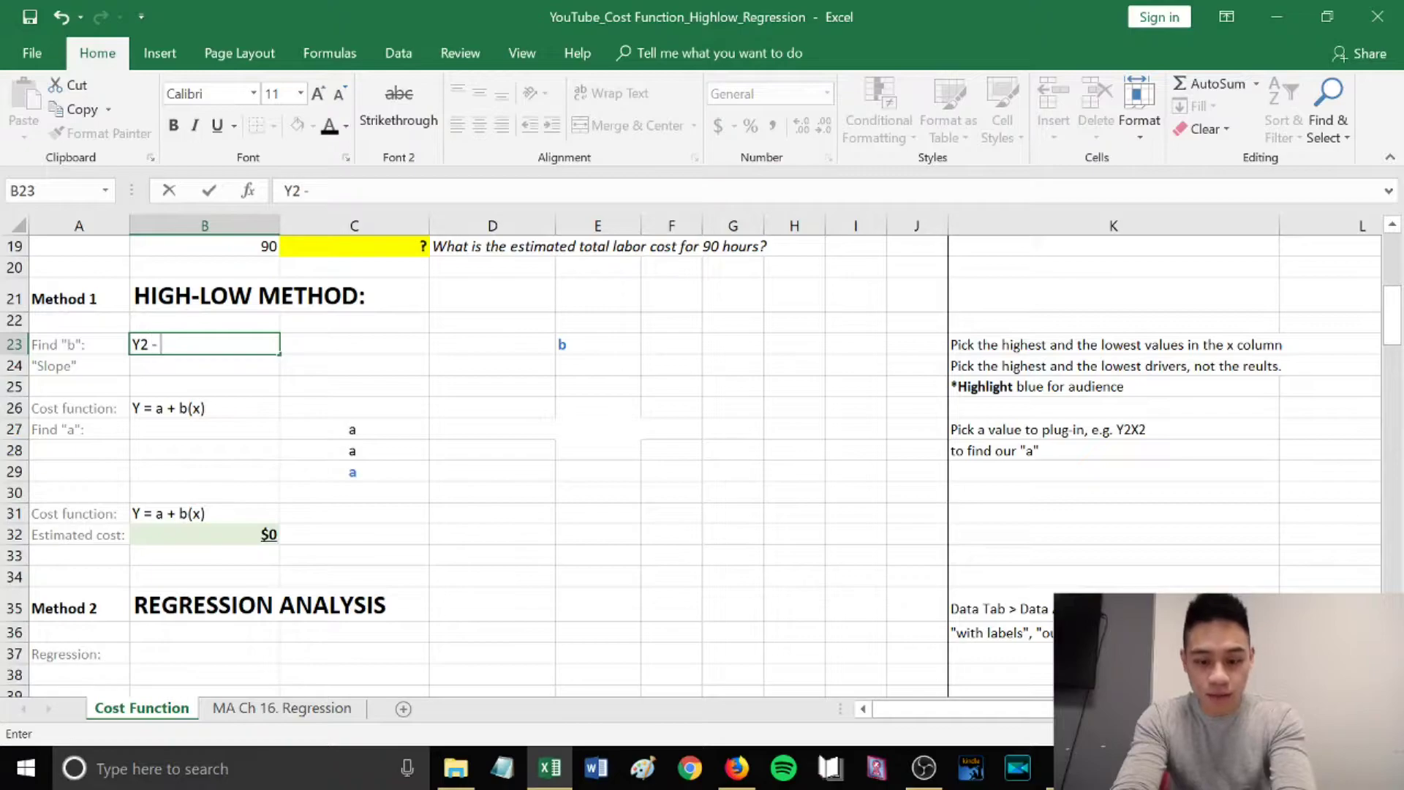
type("Y1")
key("Return")
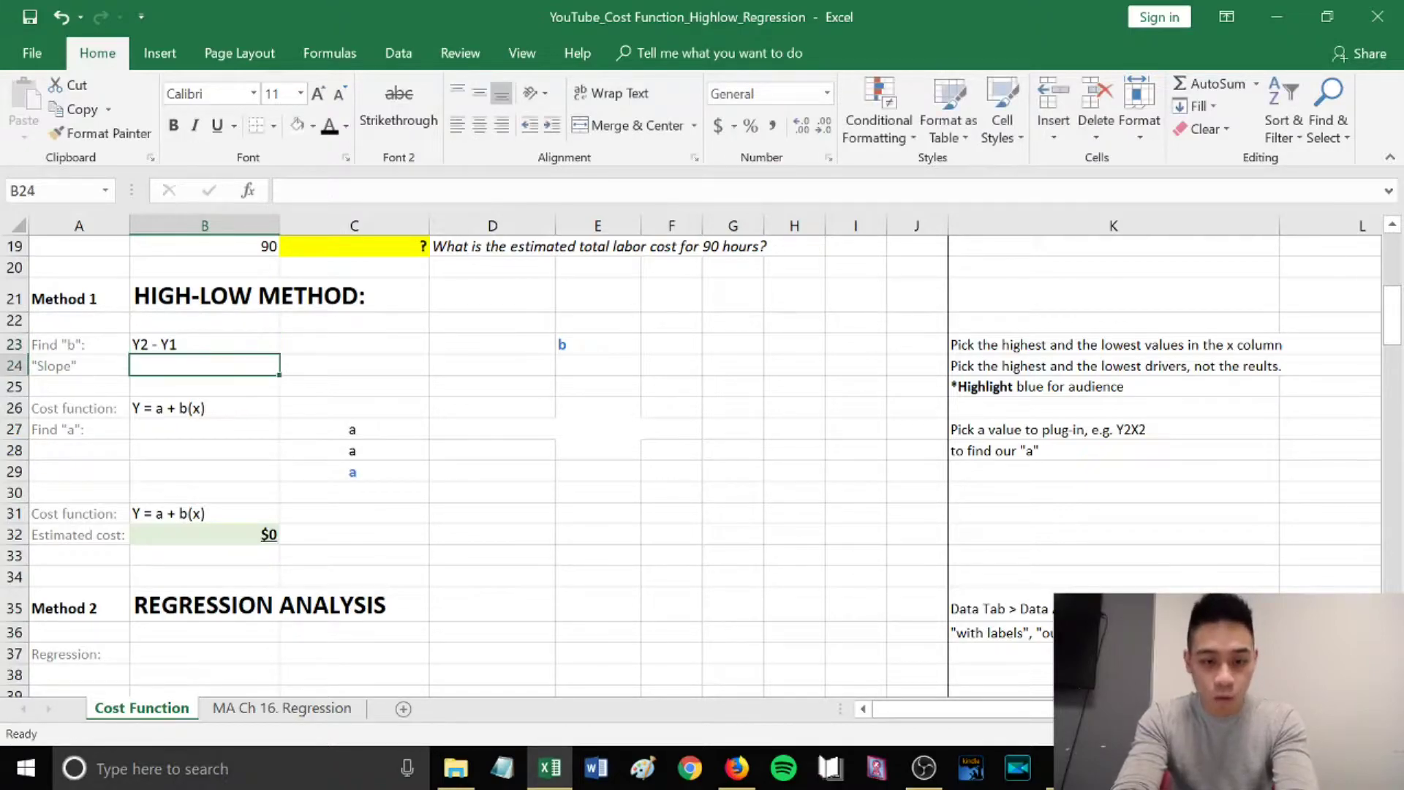
type("X2 - ")
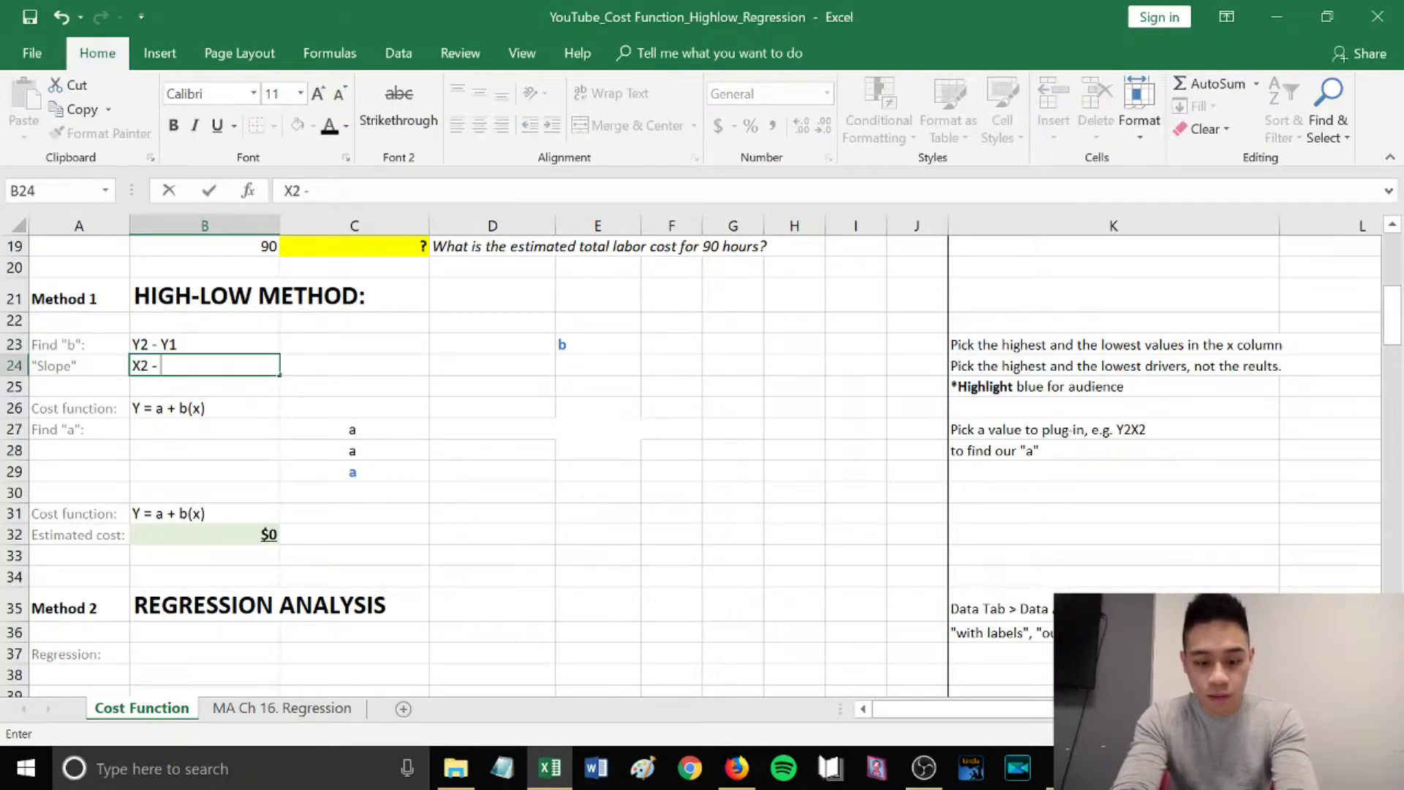
type("X1")
key("Return")
scroll(480, 489, "up", 4)
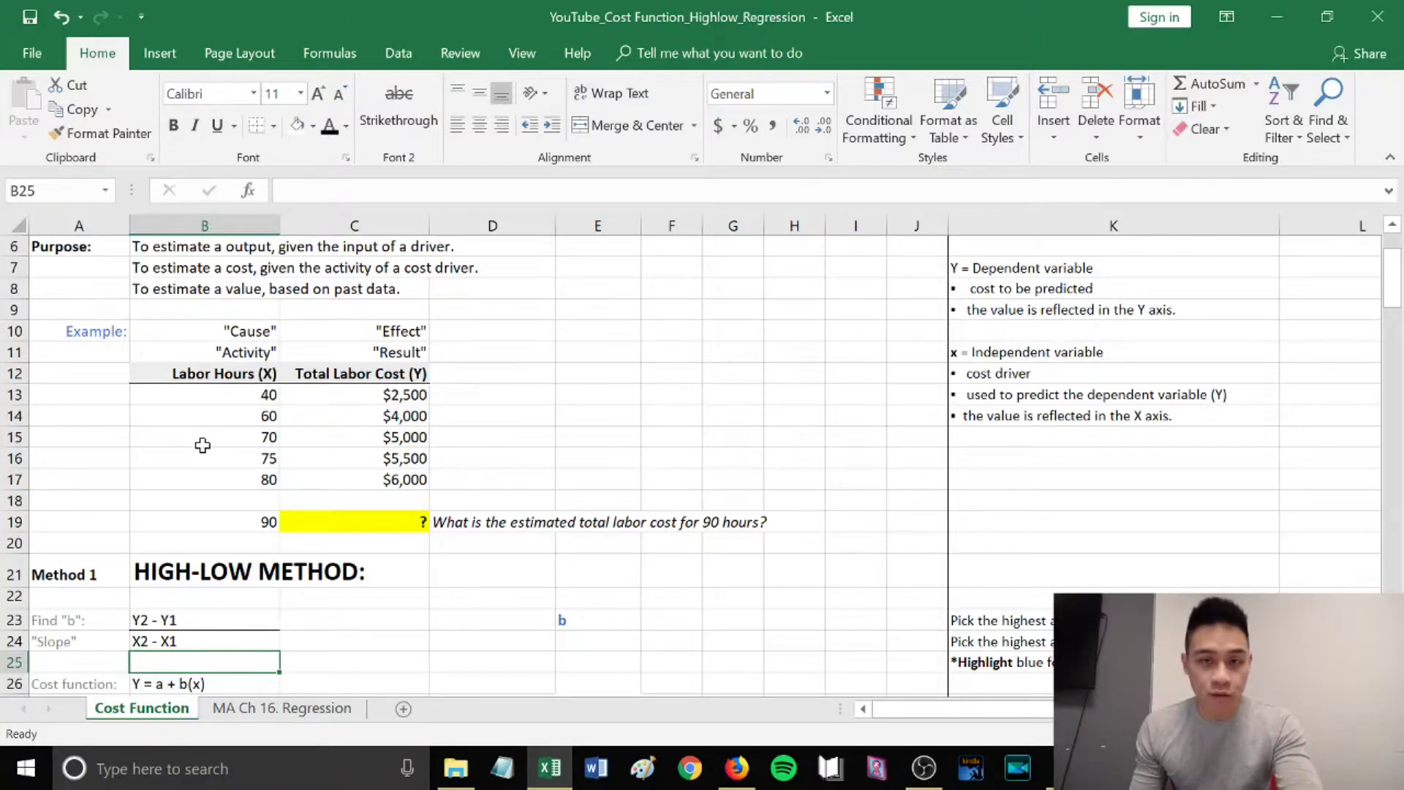
Fill the 40 and 80 labor-hour cells, B13 and B17, with light blue.
left_click(229, 405)
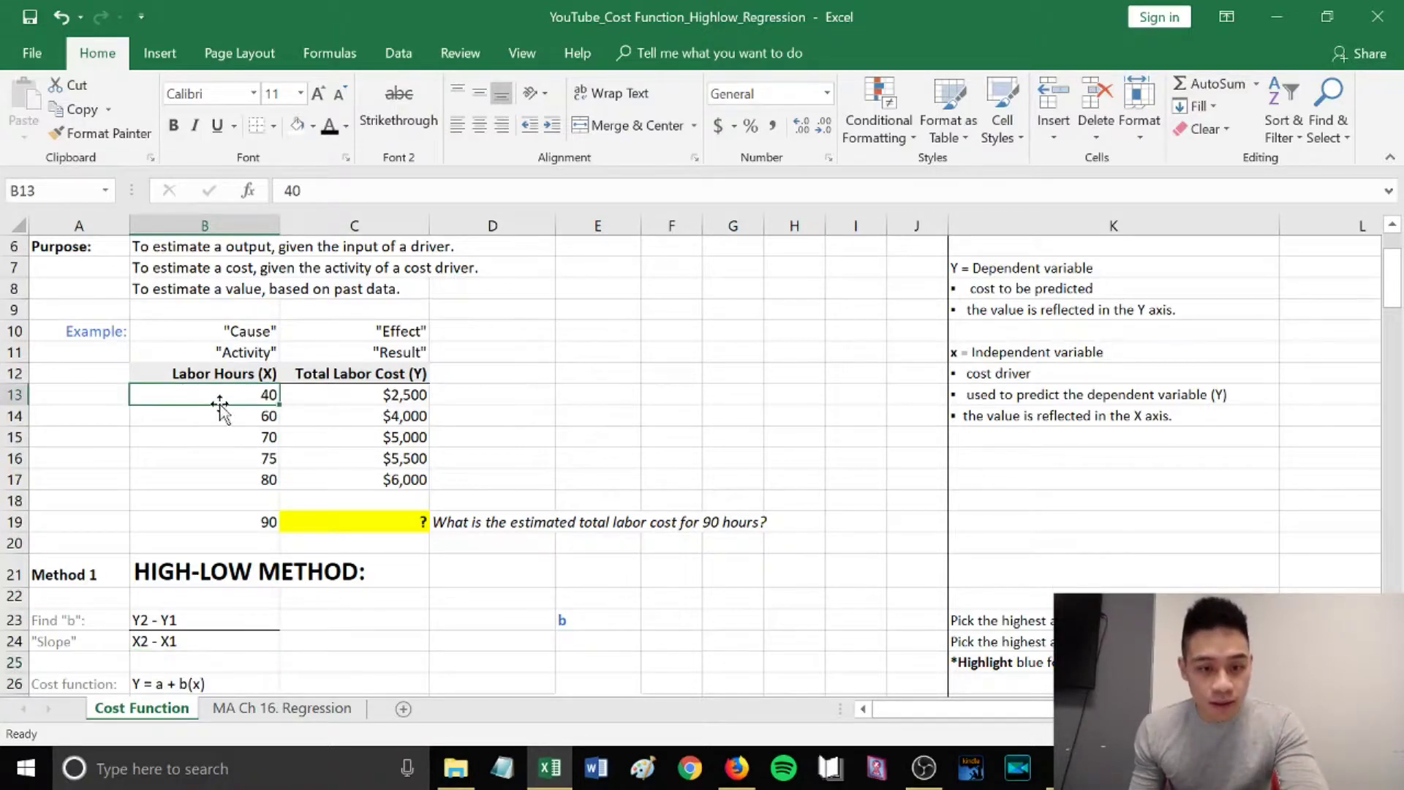
scroll(249, 428, "up", 1)
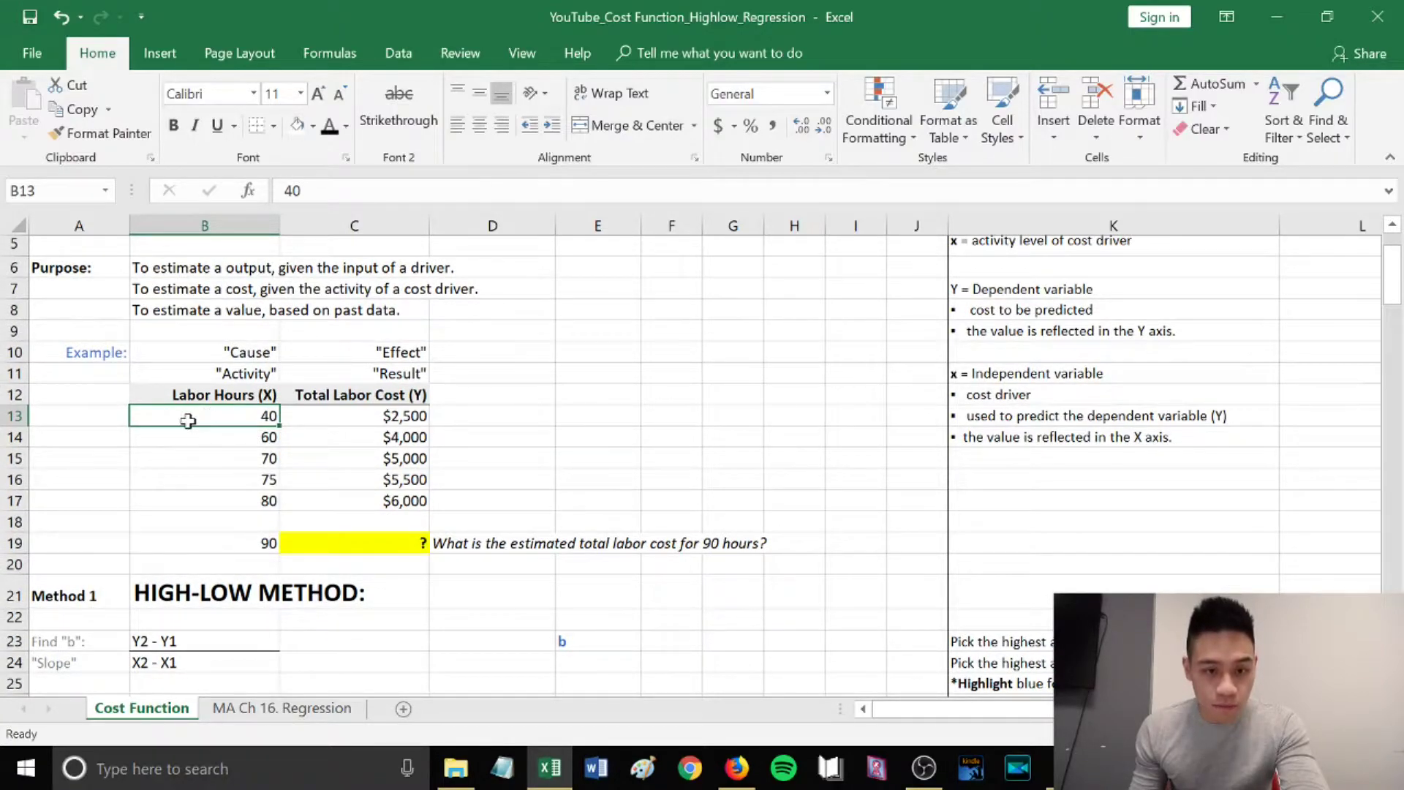
left_click(312, 125)
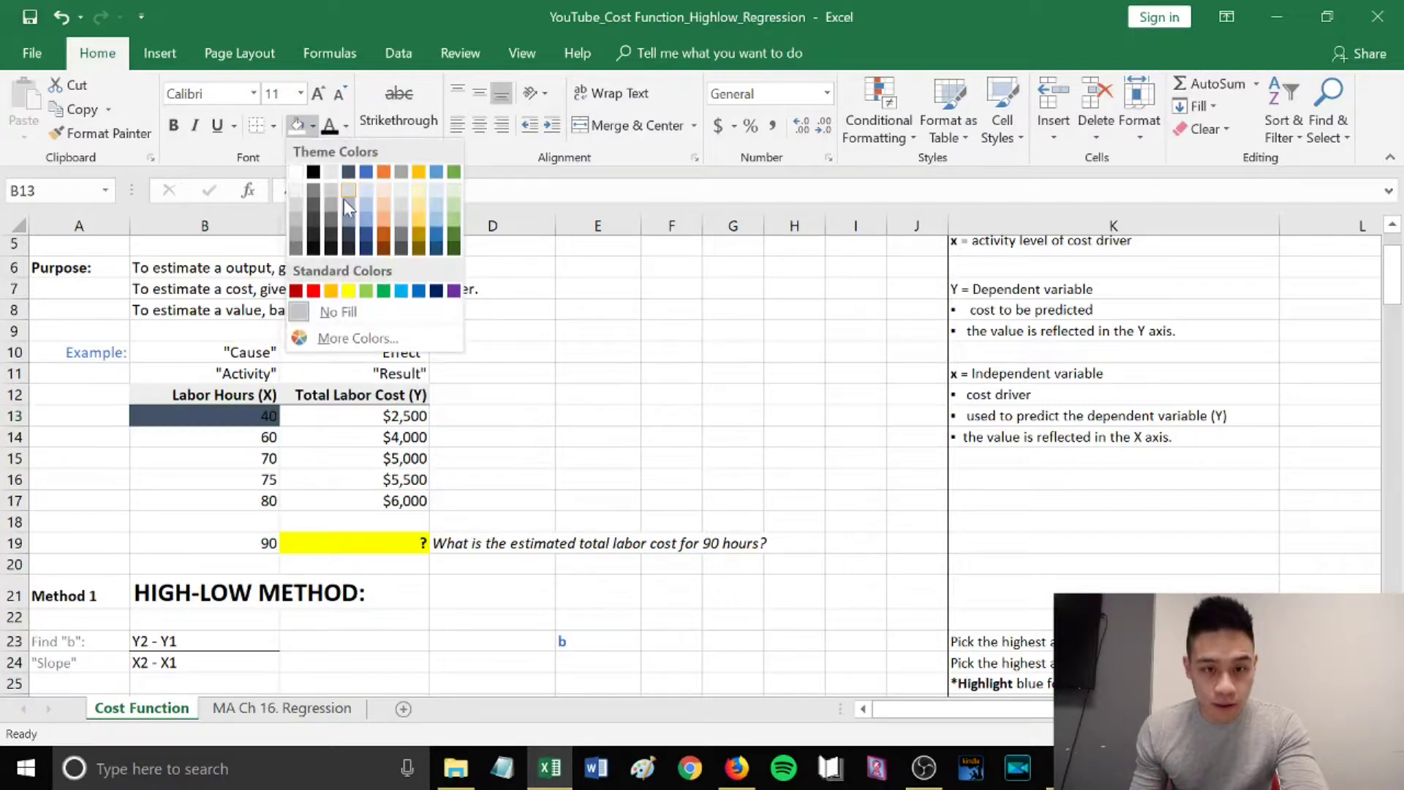
left_click(437, 191)
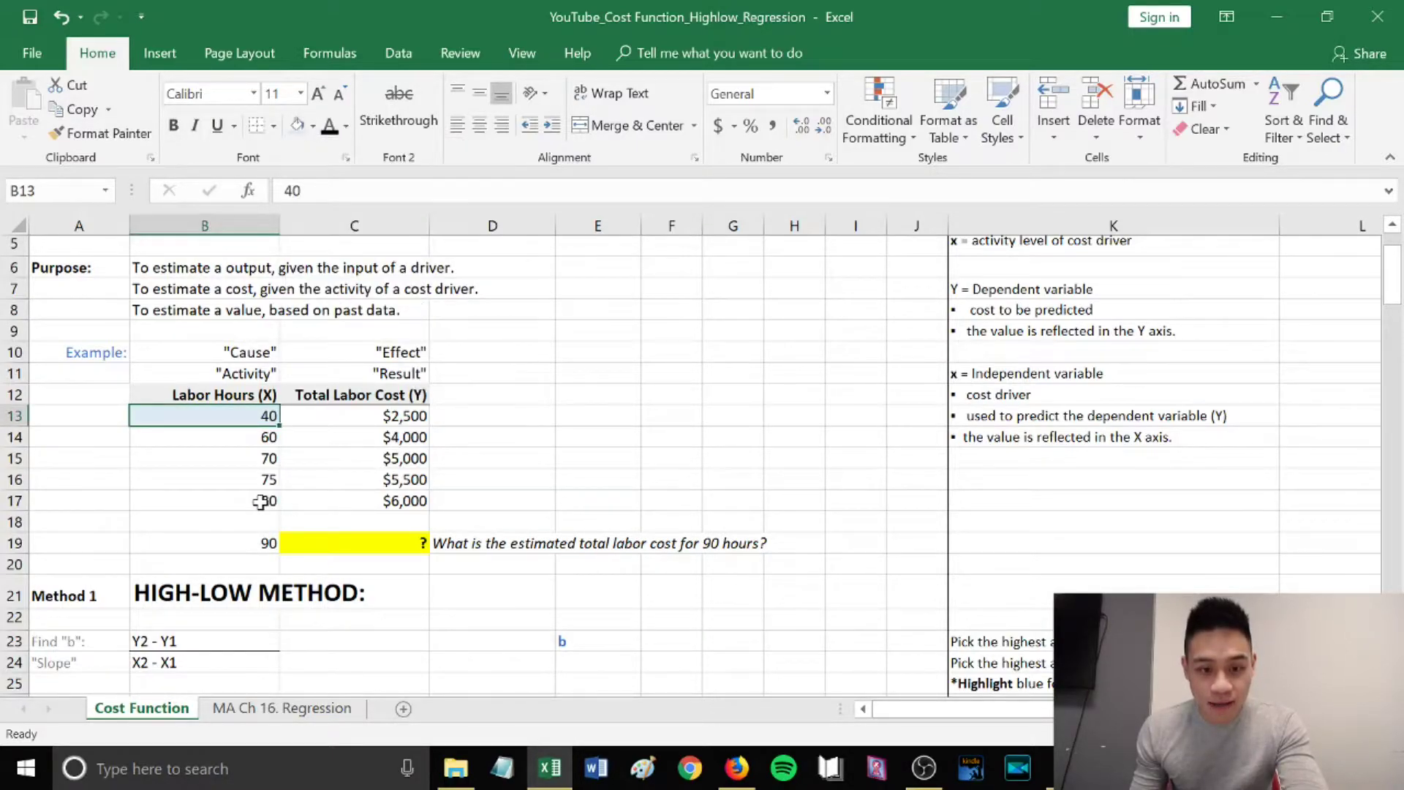
left_click(241, 503)
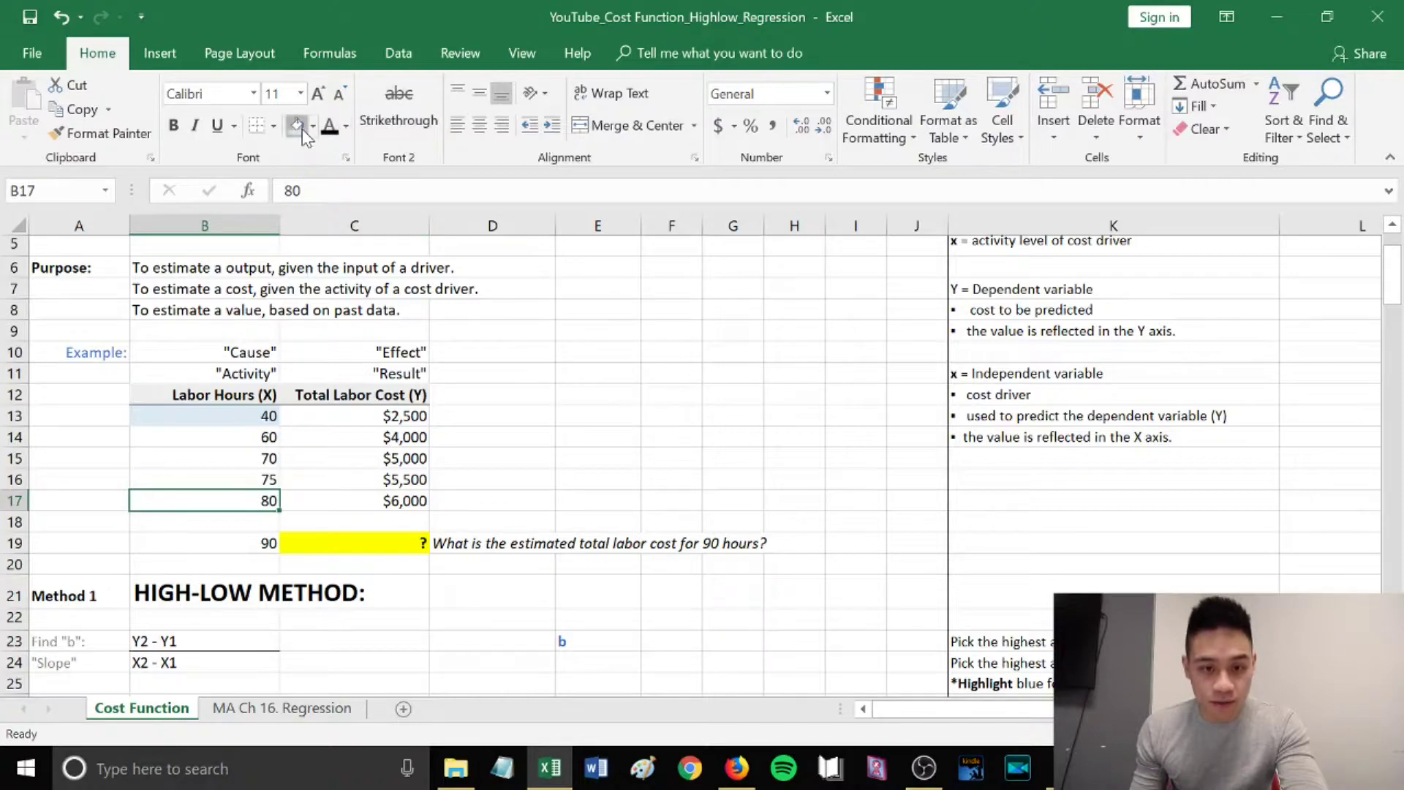
left_click(301, 129)
left_click(354, 640)
scroll(274, 335, "down", 1)
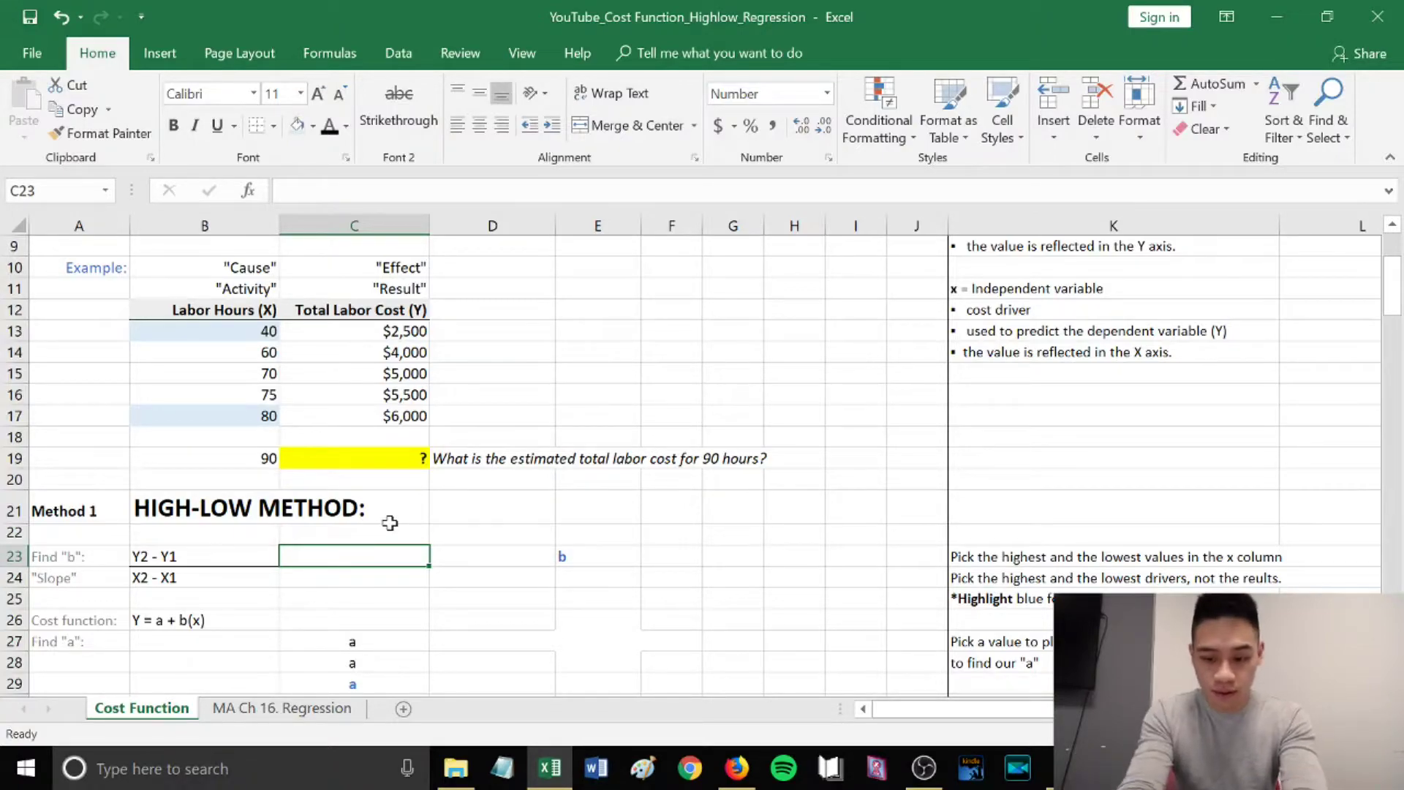
Enter the cost difference =C17-C13 (3,500) and the hours difference =B17-B13 (40).
type("=")
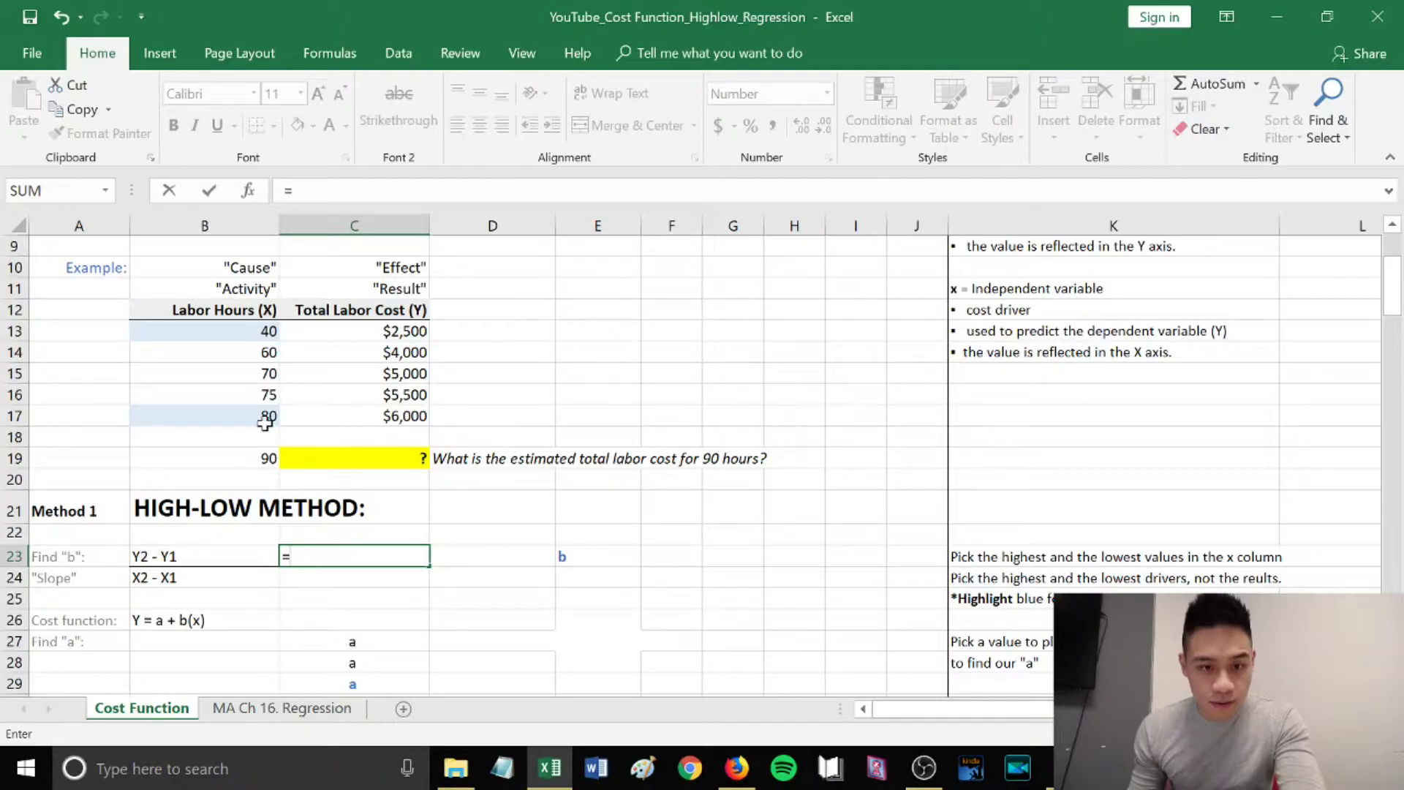
left_click(368, 424)
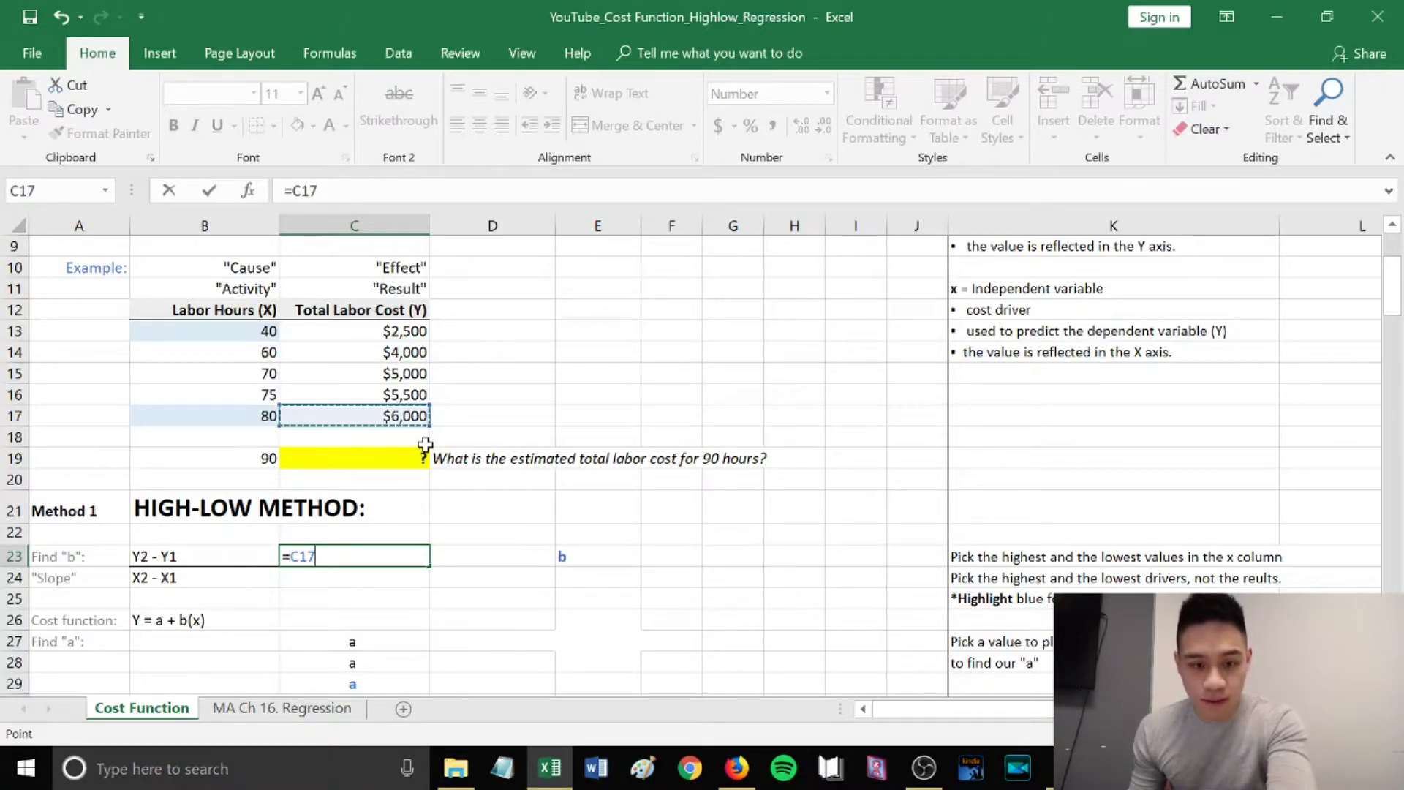
type("-")
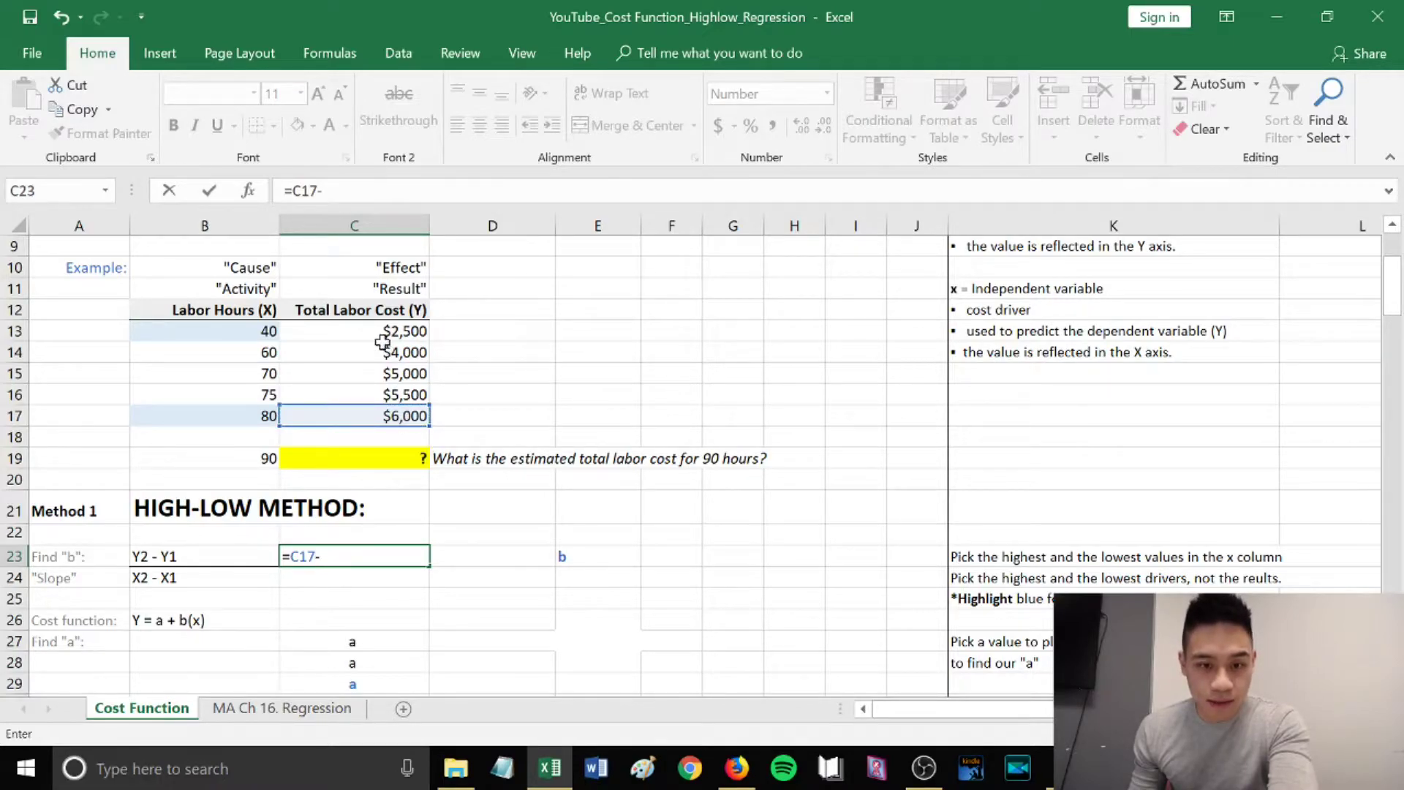
left_click(372, 331)
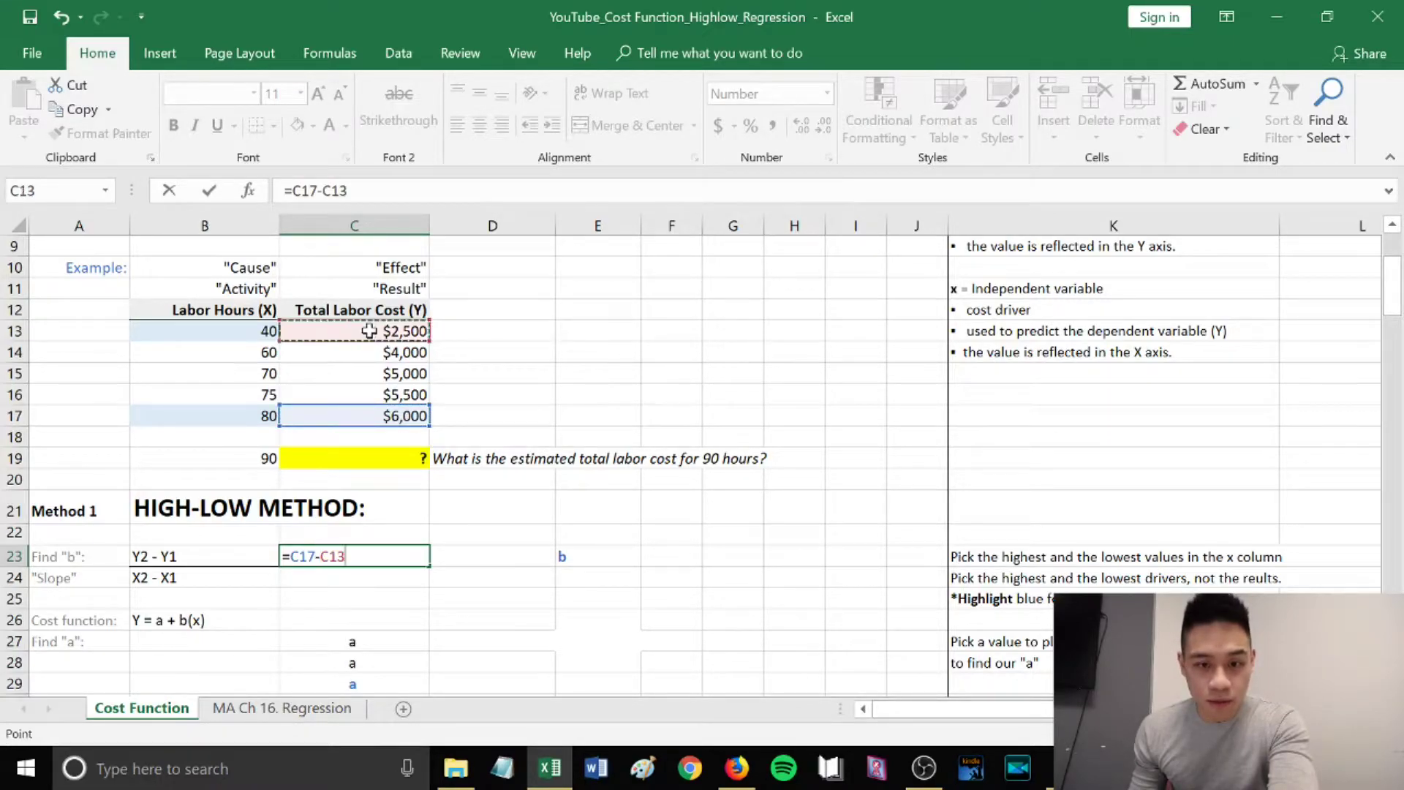
key("Return")
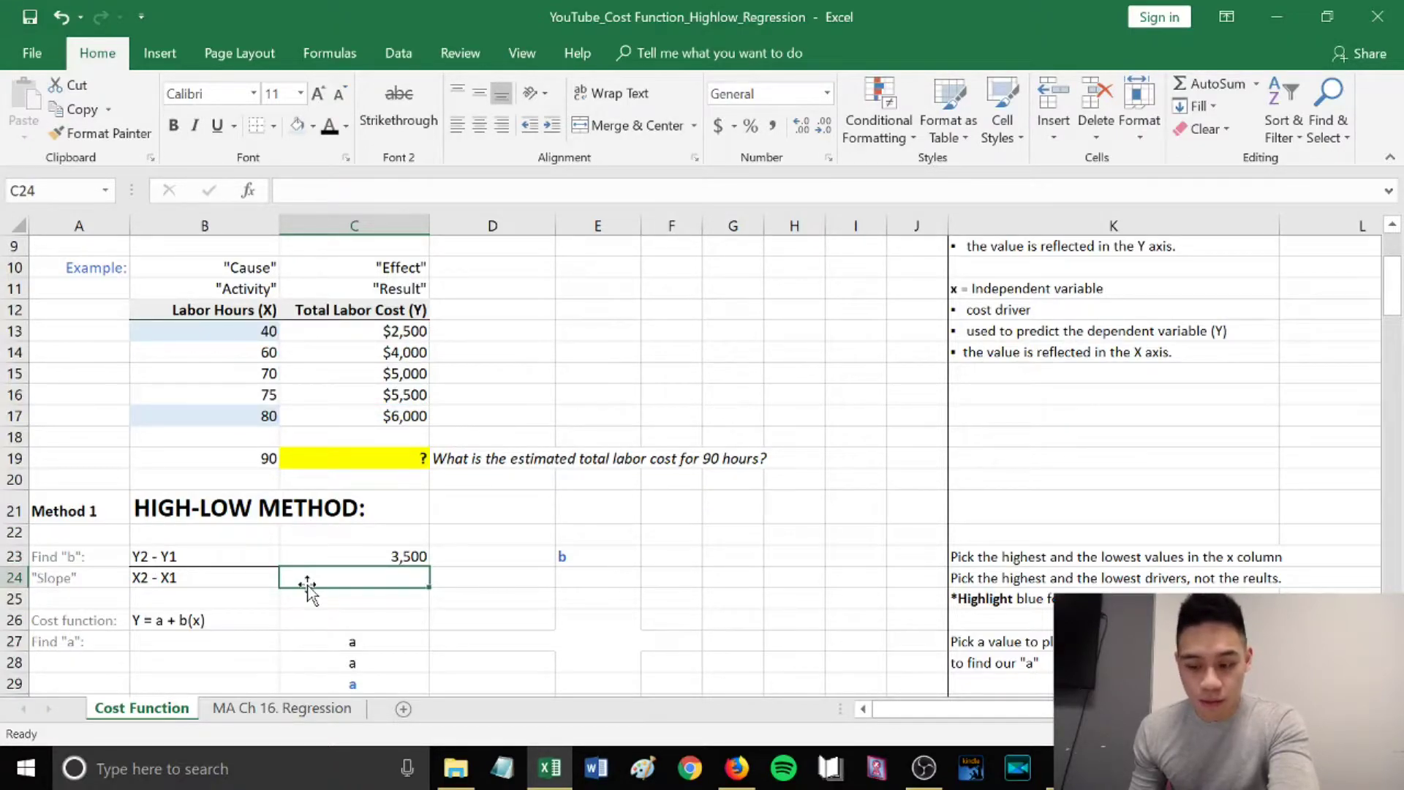
type("=")
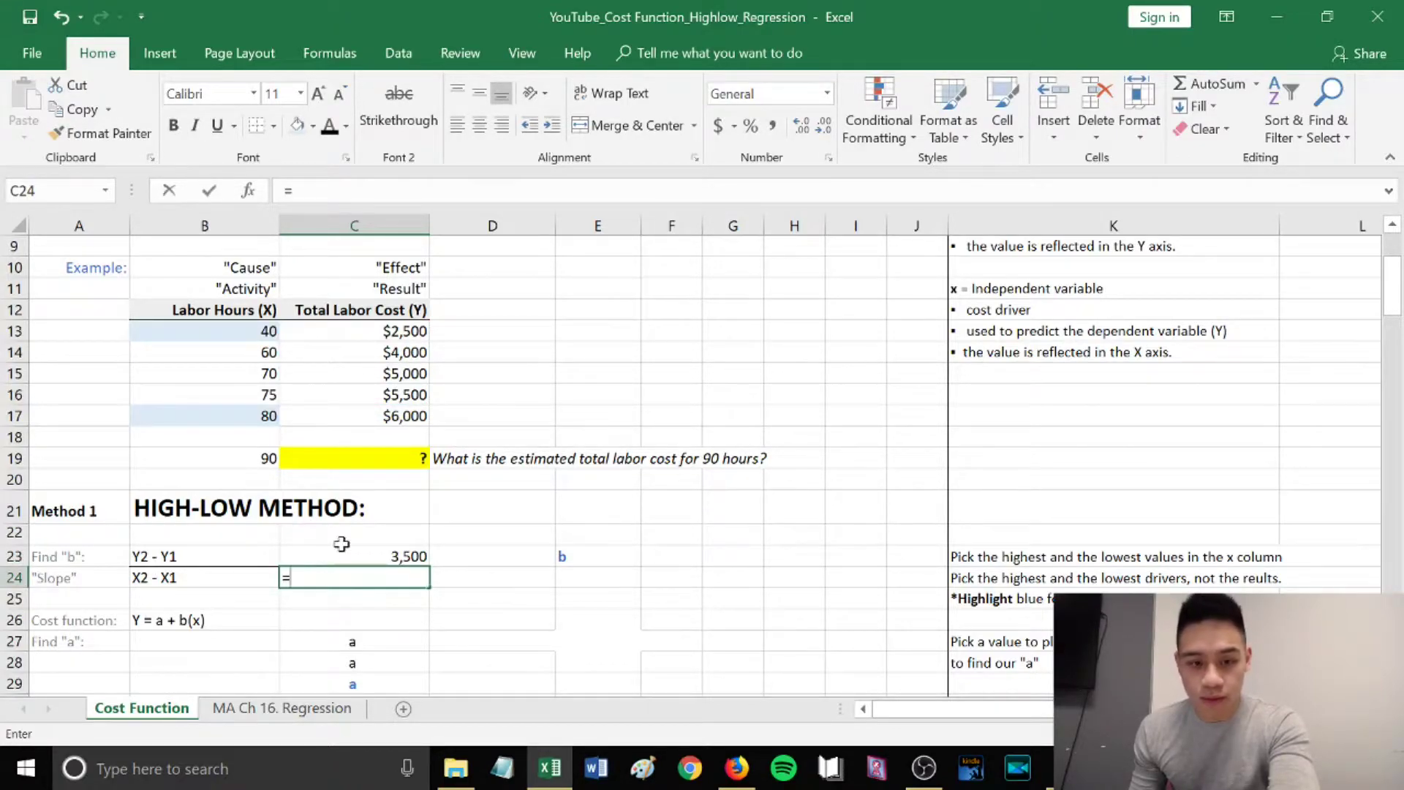
left_click(224, 416)
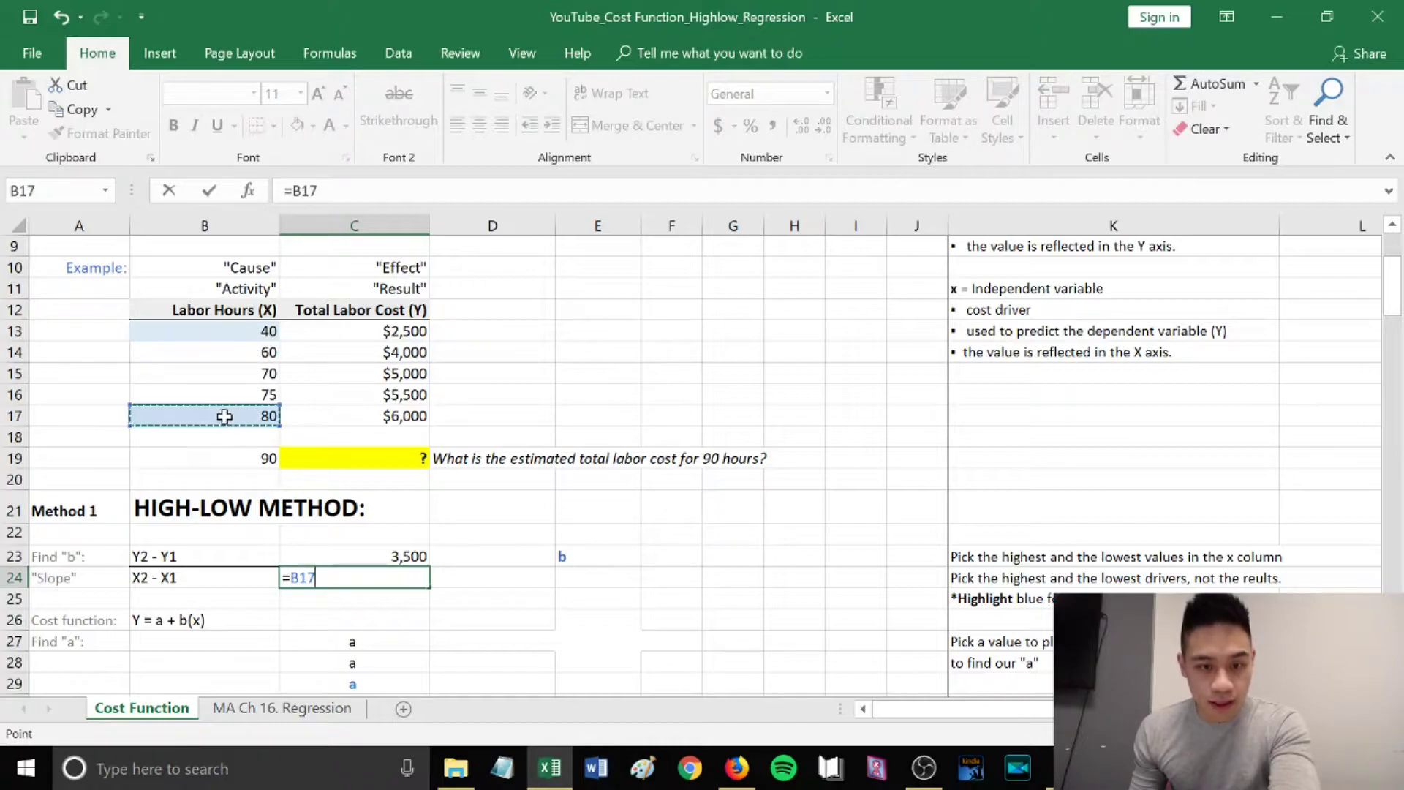
type("-")
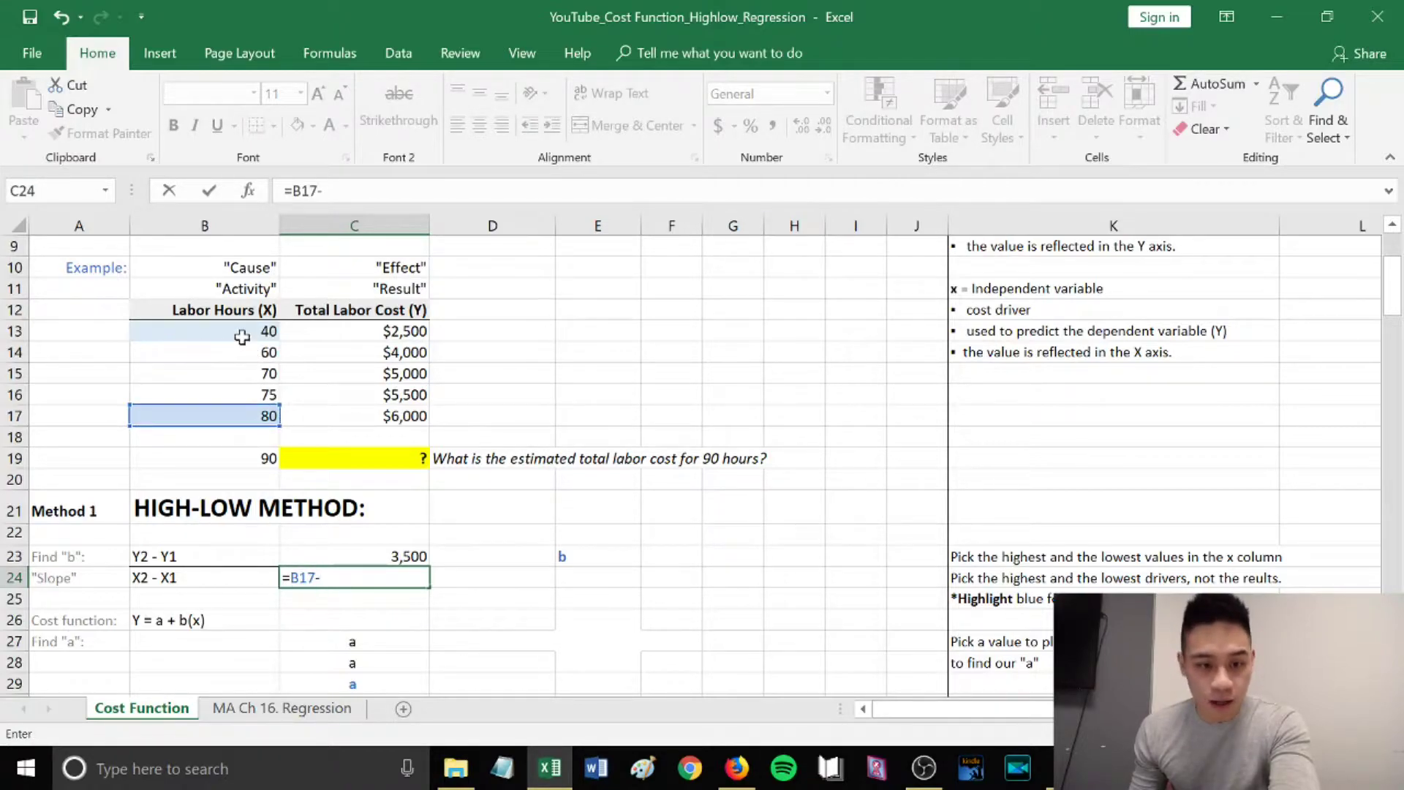
left_click(242, 336)
key("Return")
Compute slope b in D23 as =C23/C24, giving 87.5.
left_click(491, 557)
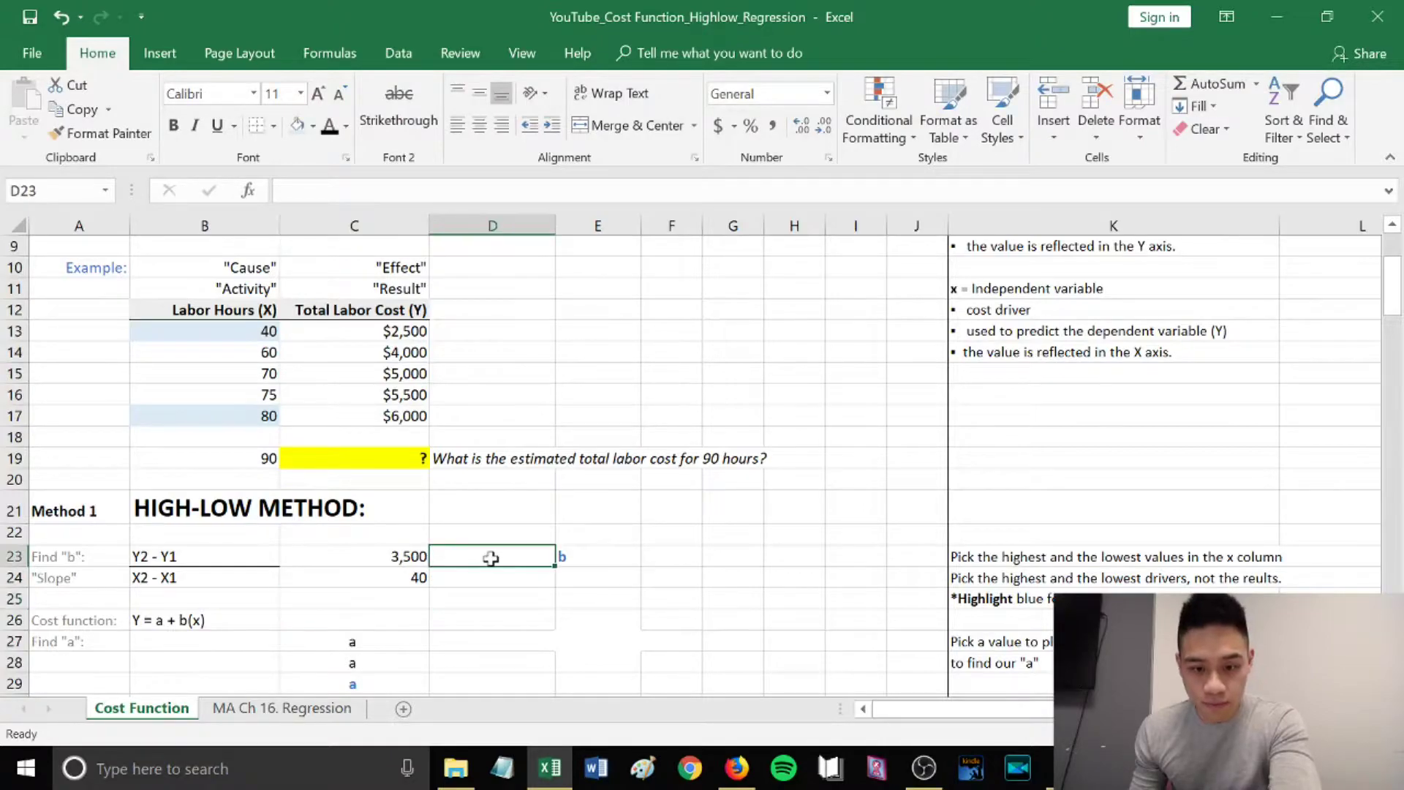
type("=")
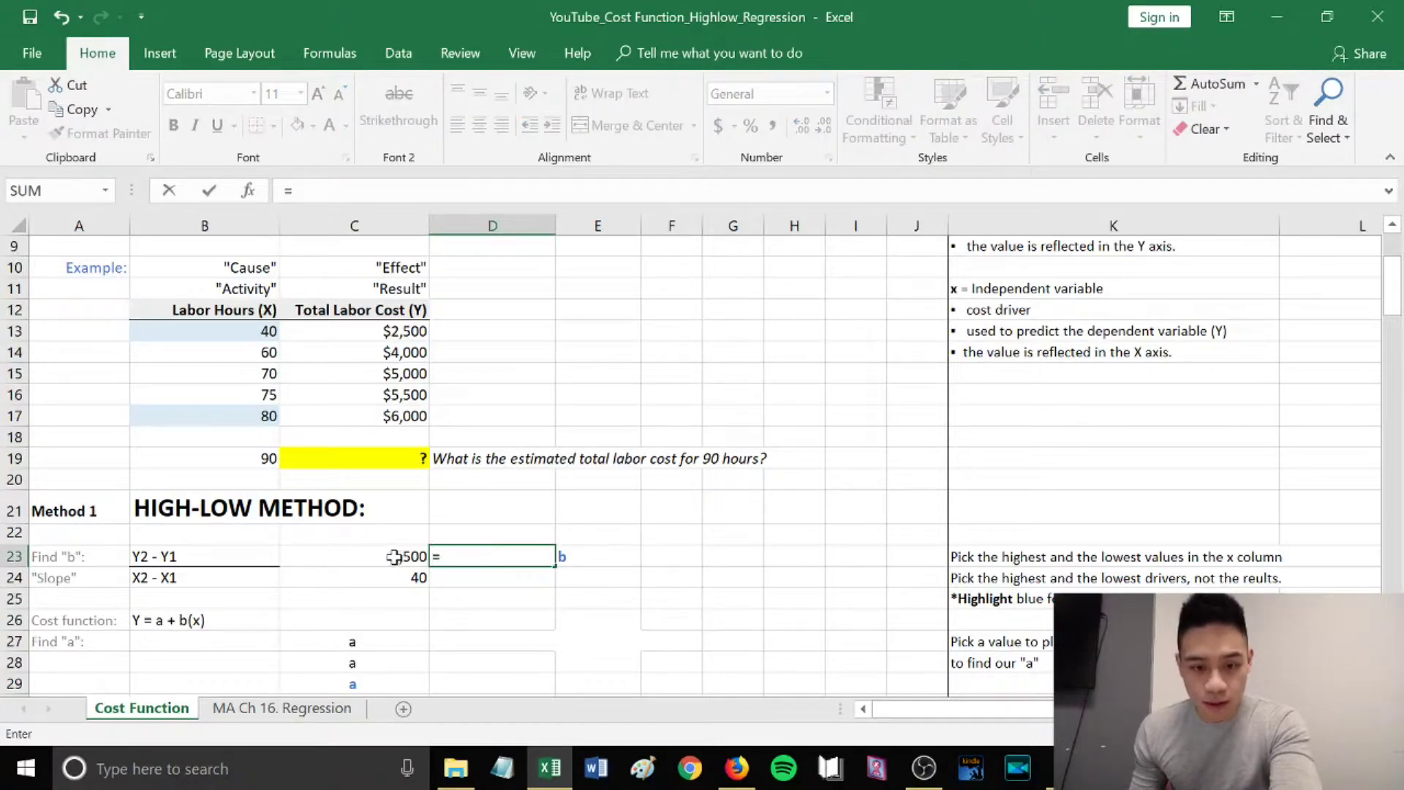
left_click(394, 558)
type("/")
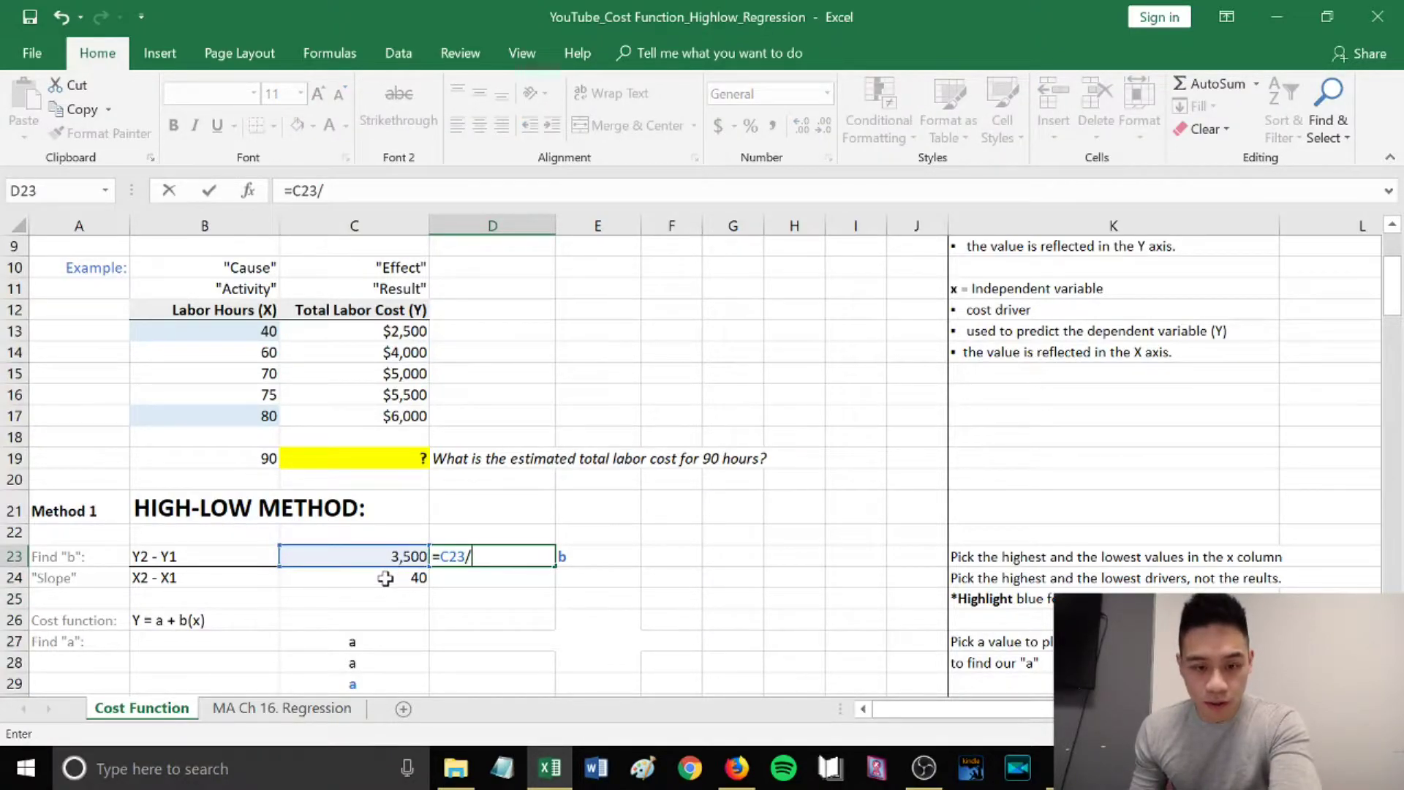
left_click(386, 578)
key("Return")
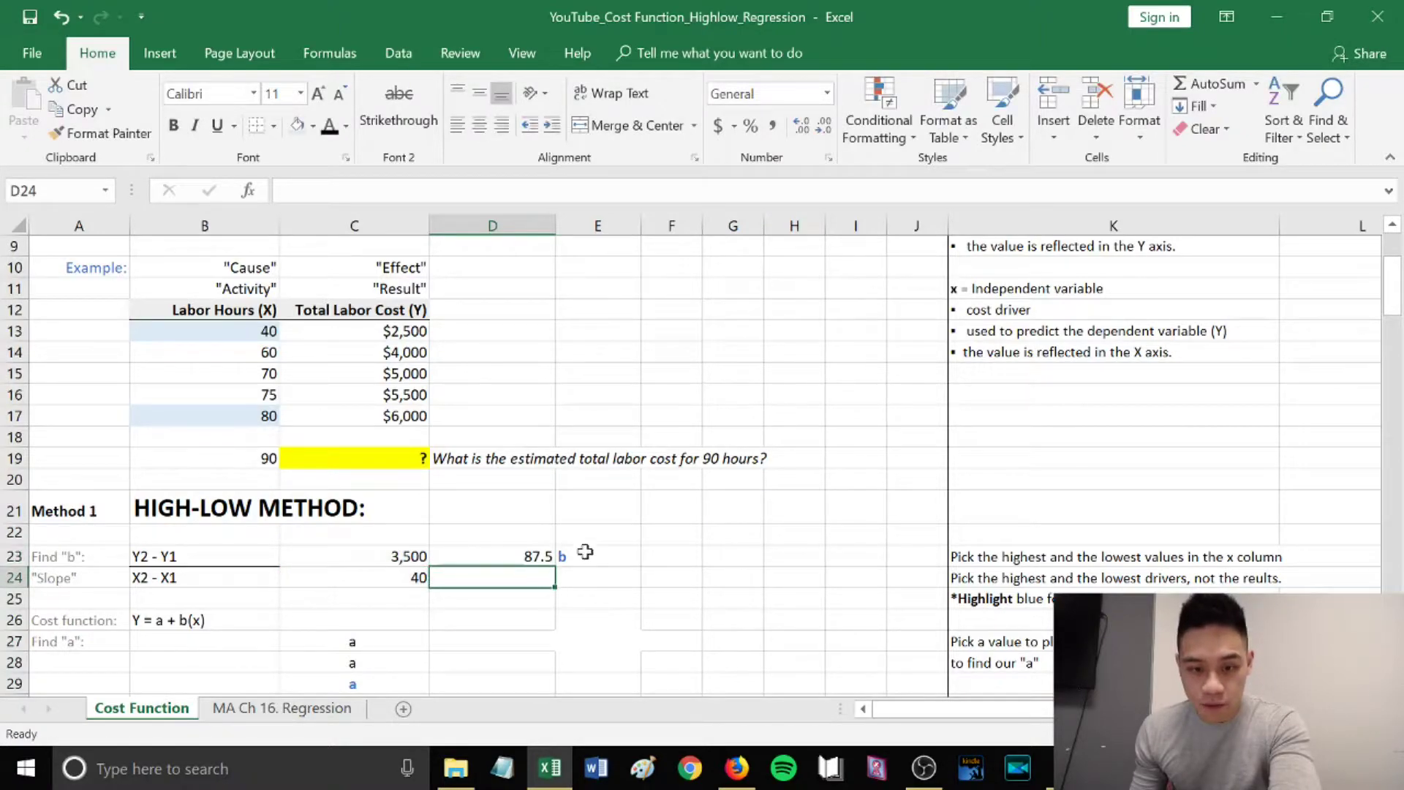
scroll(578, 563, "down", 1)
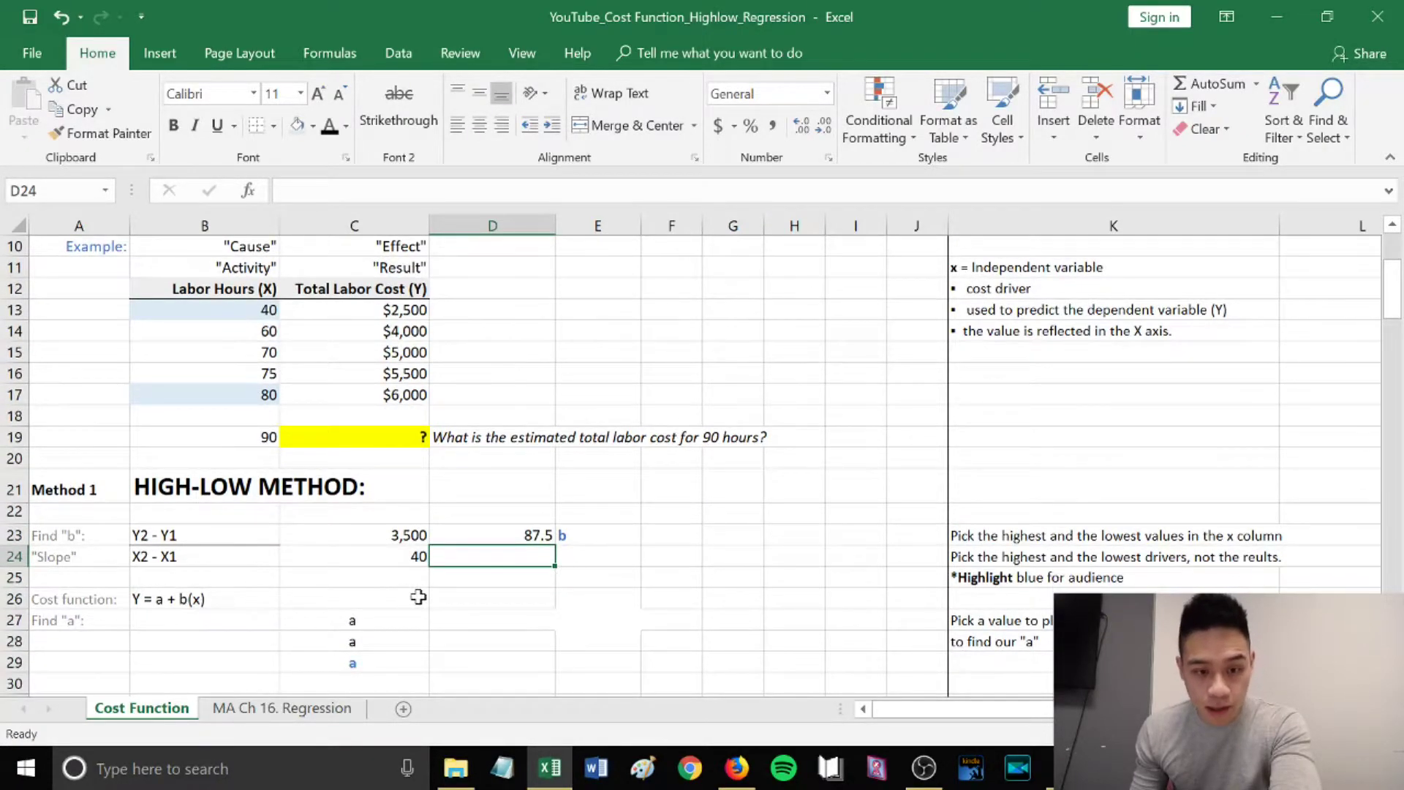
Bring the highest cost of 6,000 into B27 and label C27 'a'.
scroll(395, 603, "down", 1)
left_click(262, 605)
scroll(343, 634, "up", 1)
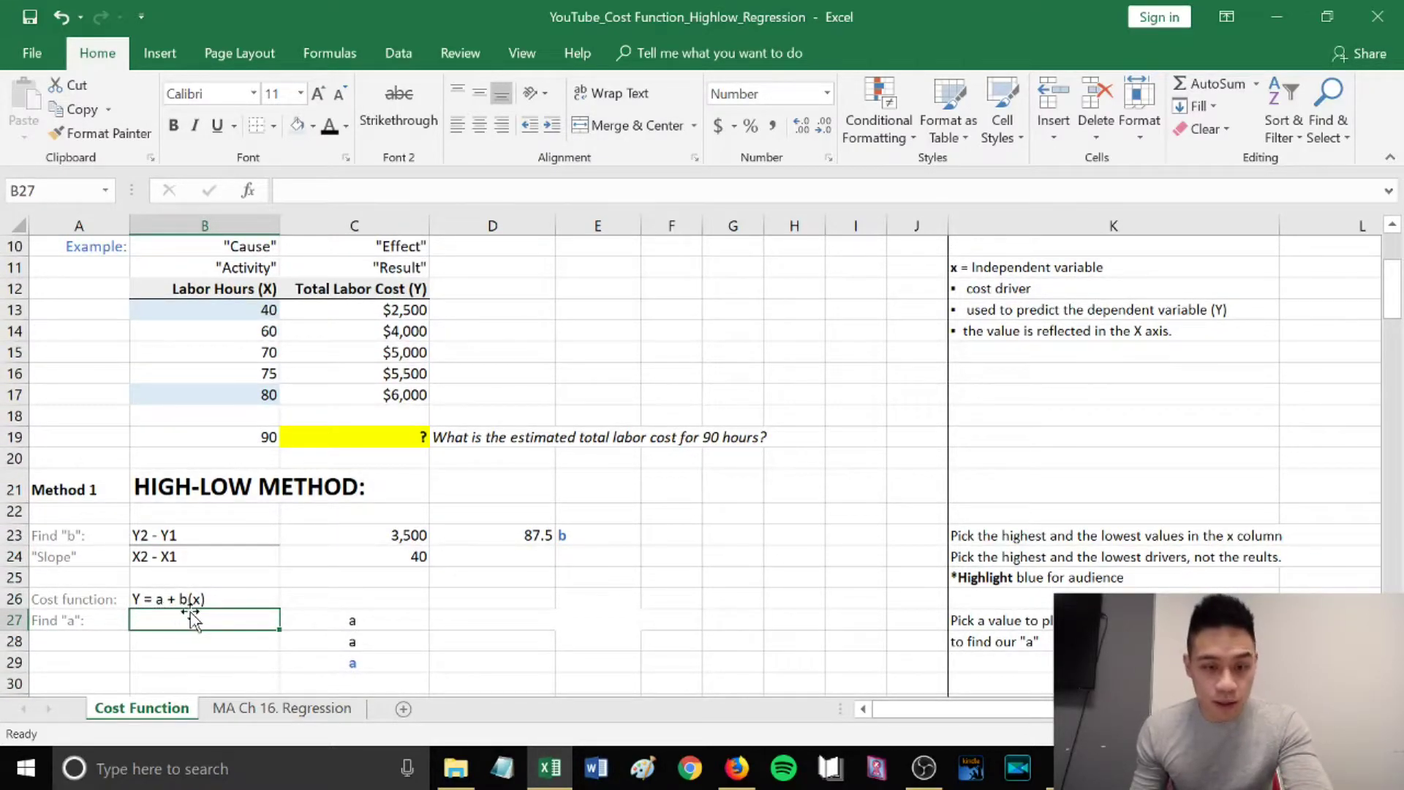
scroll(304, 644, "down", 2)
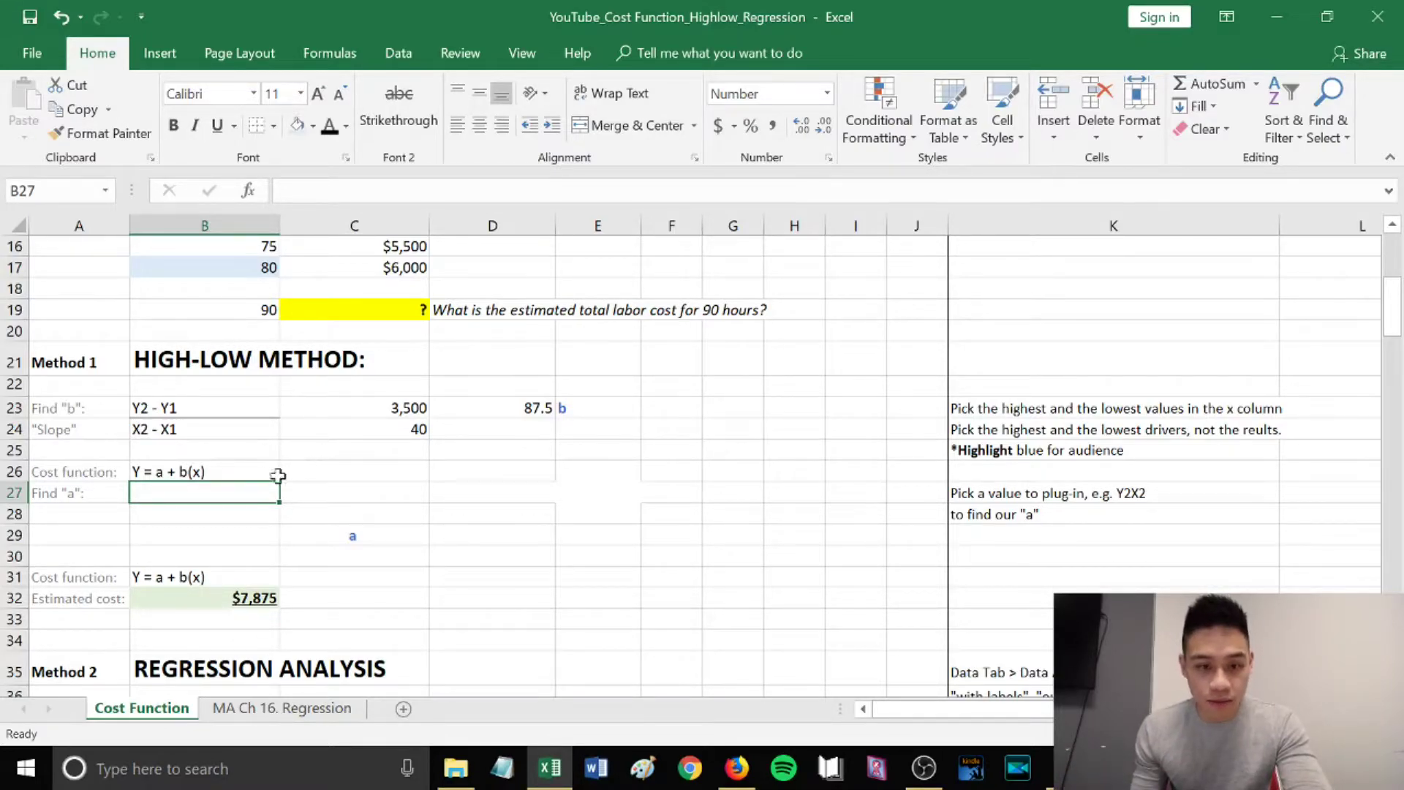
type("=")
scroll(356, 432, "up", 2)
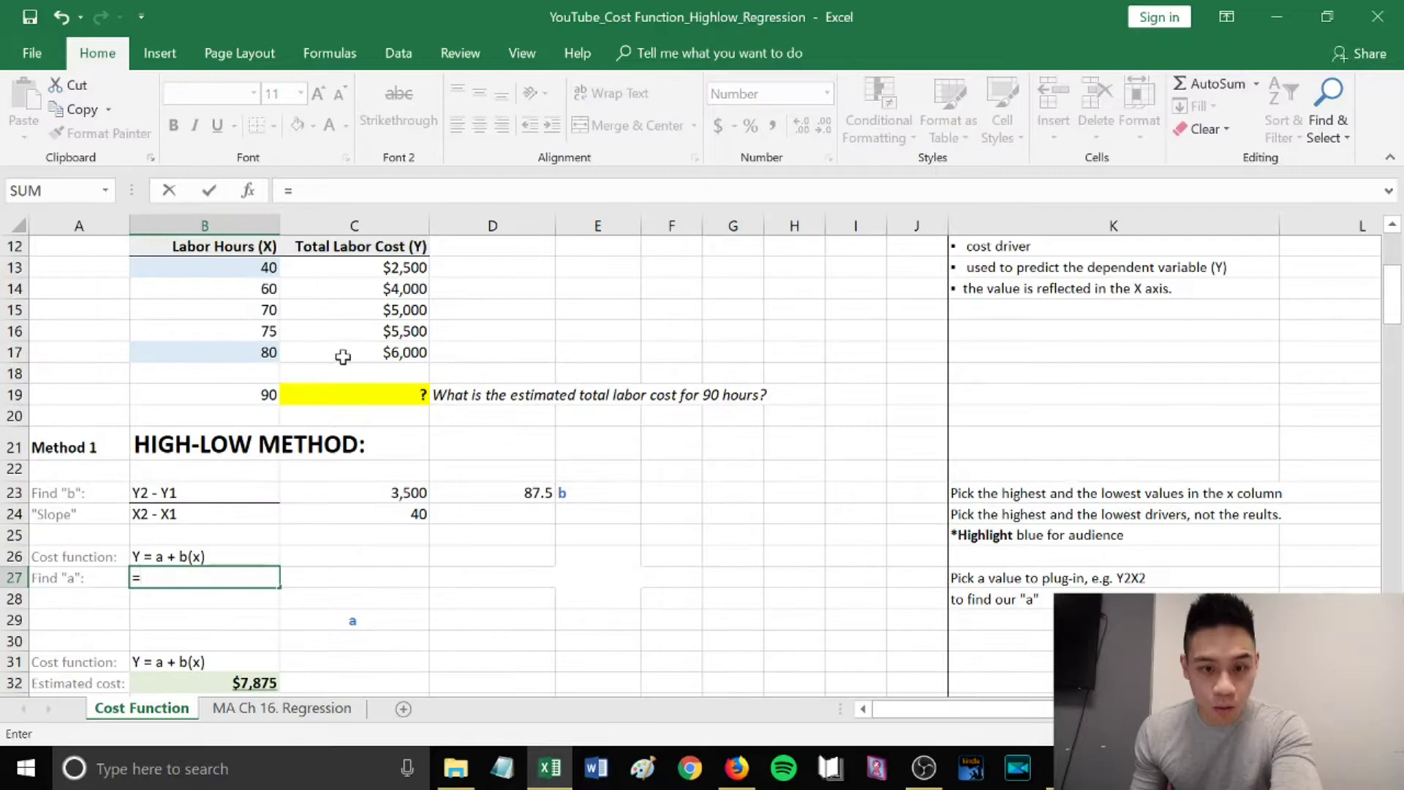
left_click(341, 354)
key("Return")
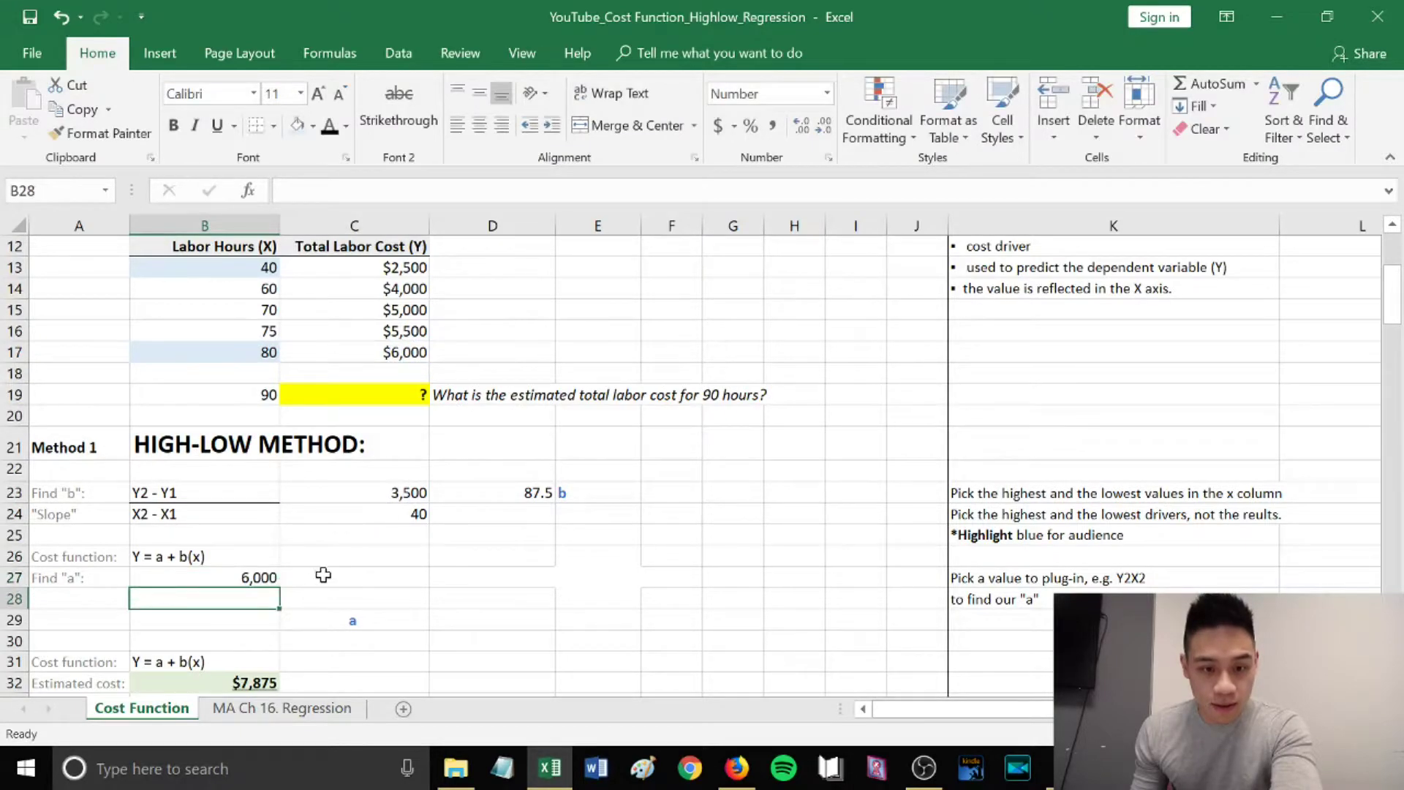
left_click(323, 575)
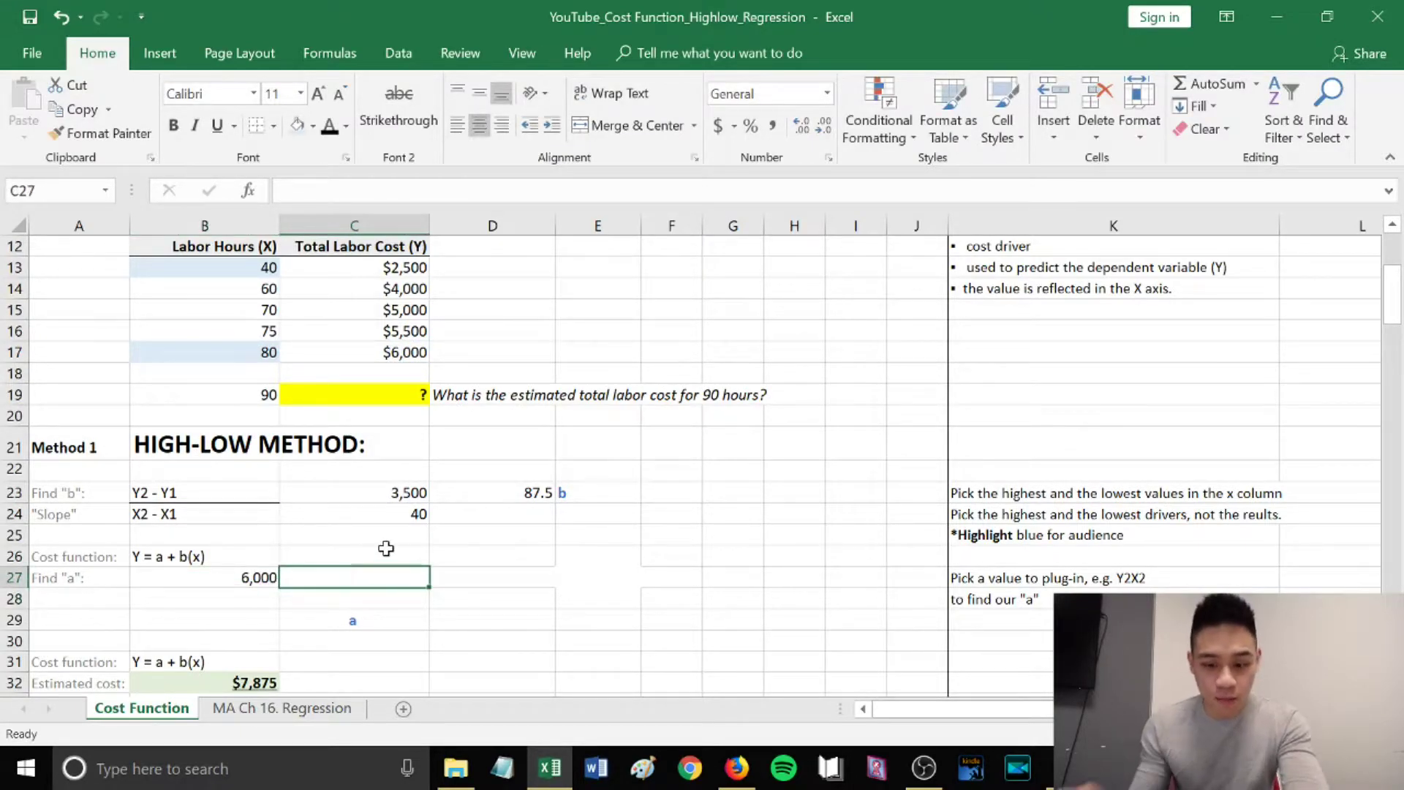
type("6")
key("BackSpace")
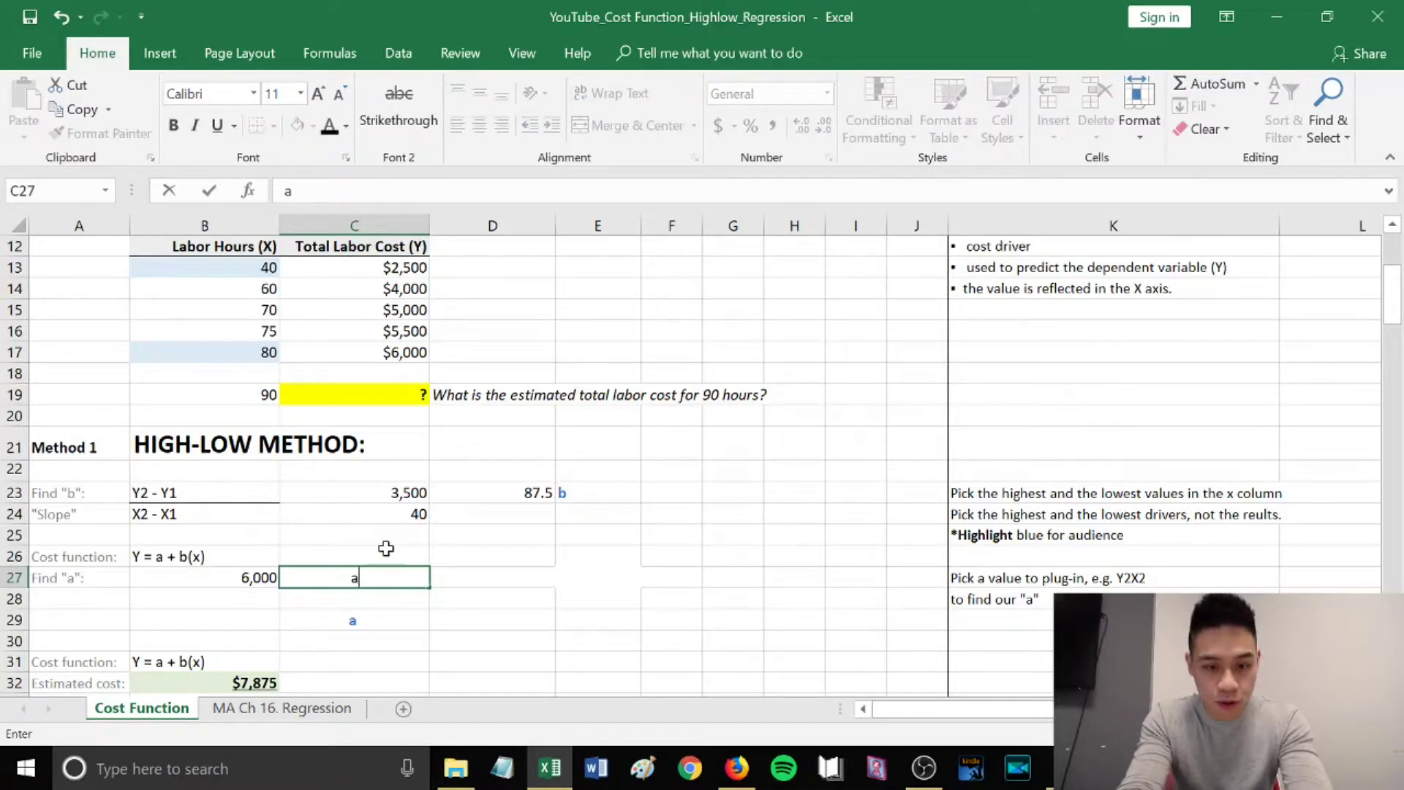
key("Tab")
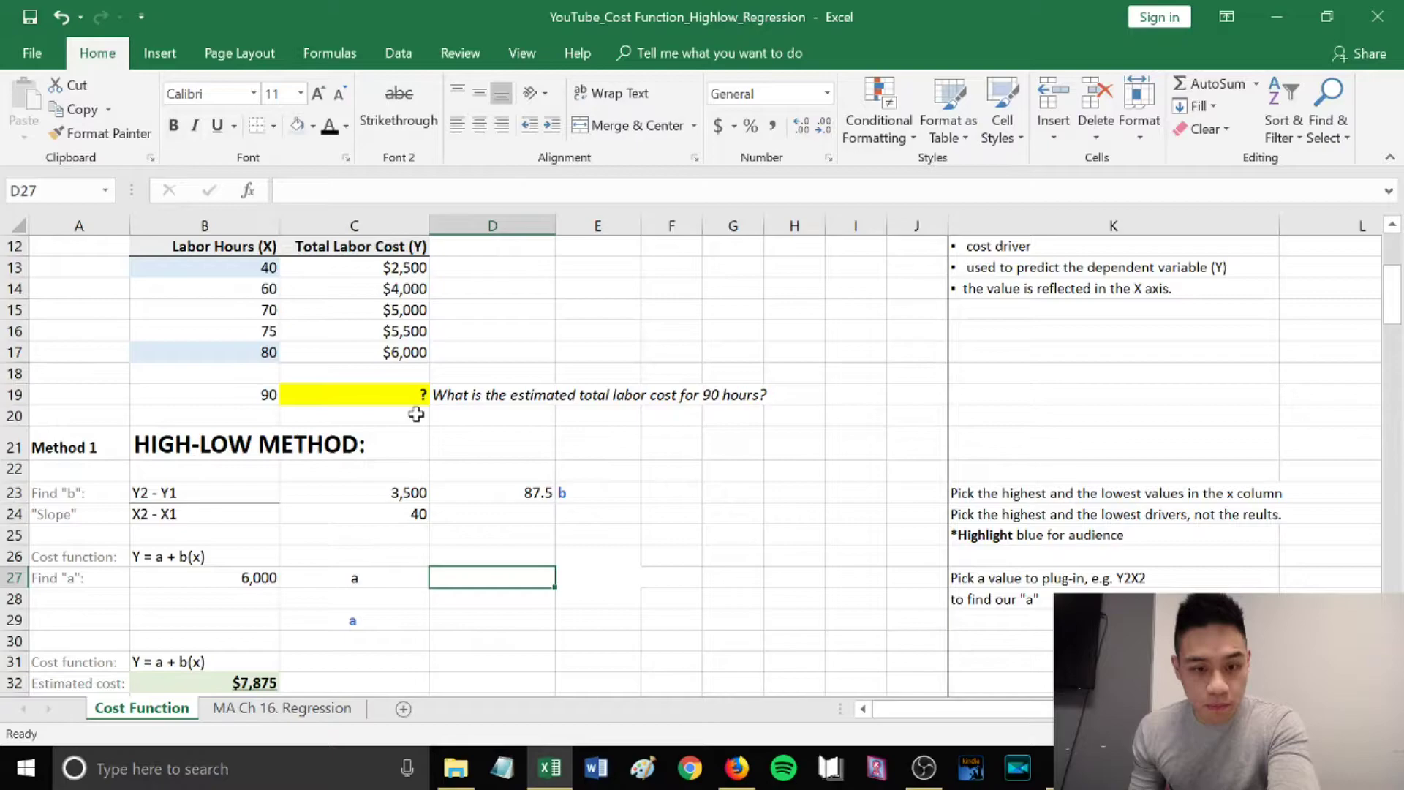
Pull the 87.5 slope into D27 and the highest hours, 80, into E27.
type("=")
left_click(536, 494)
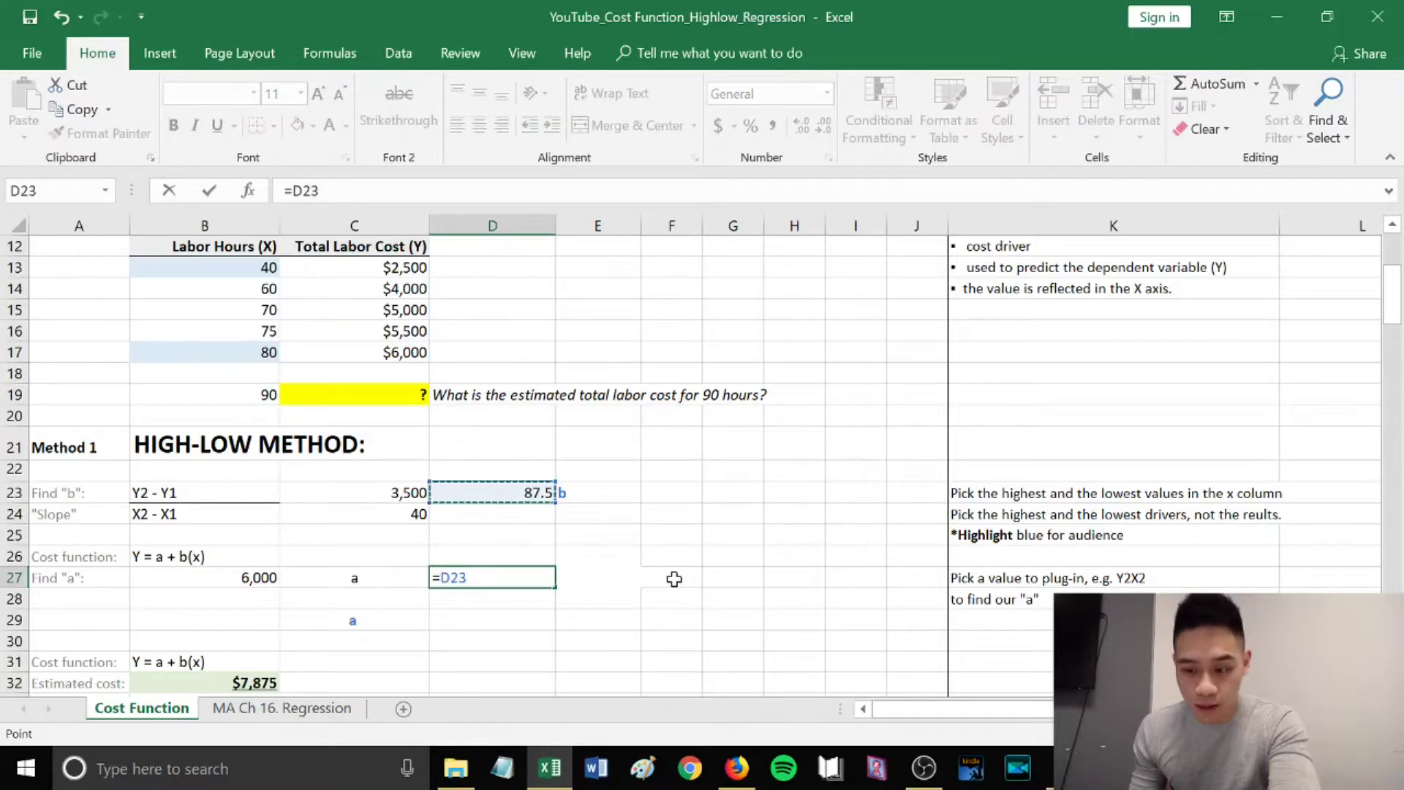
key("Tab")
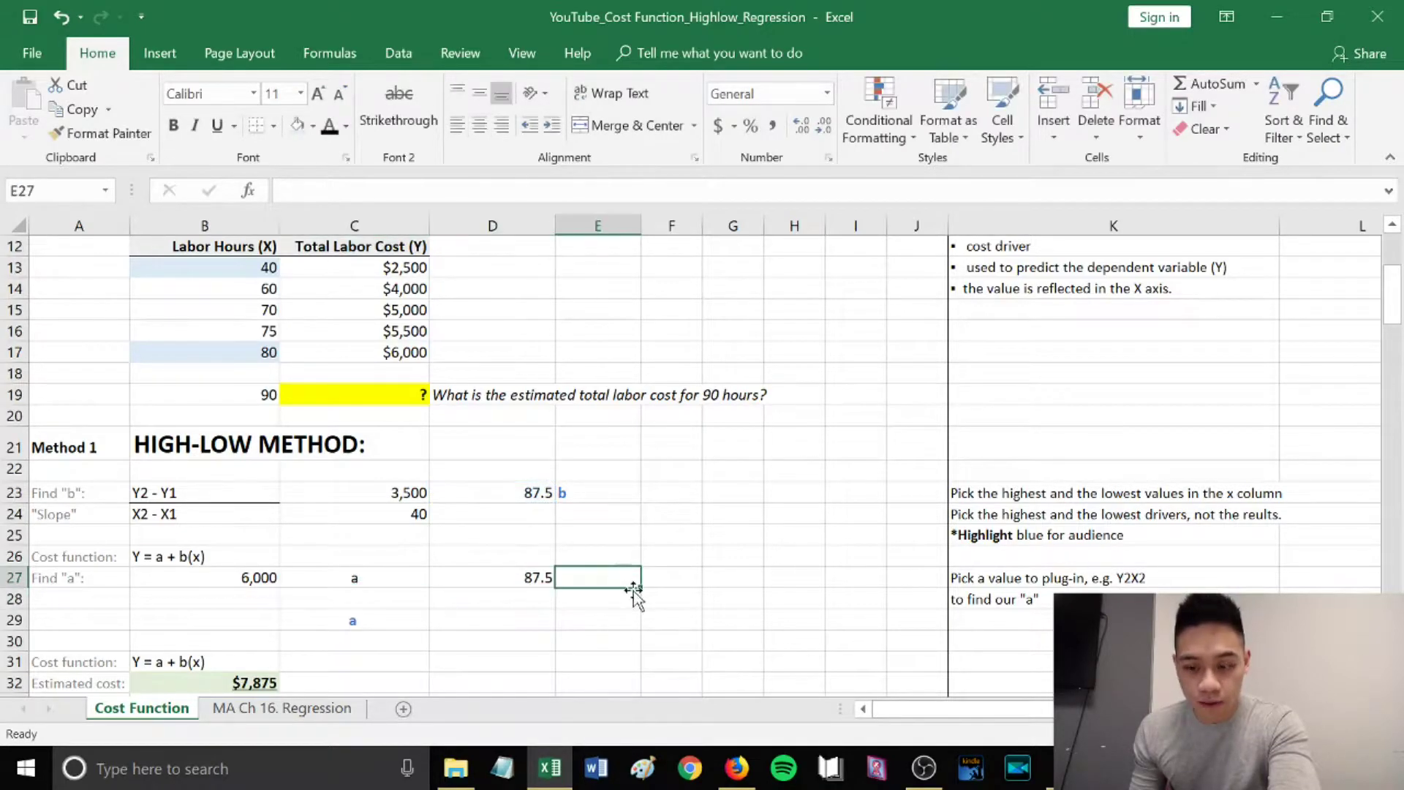
type("=")
left_click(255, 353)
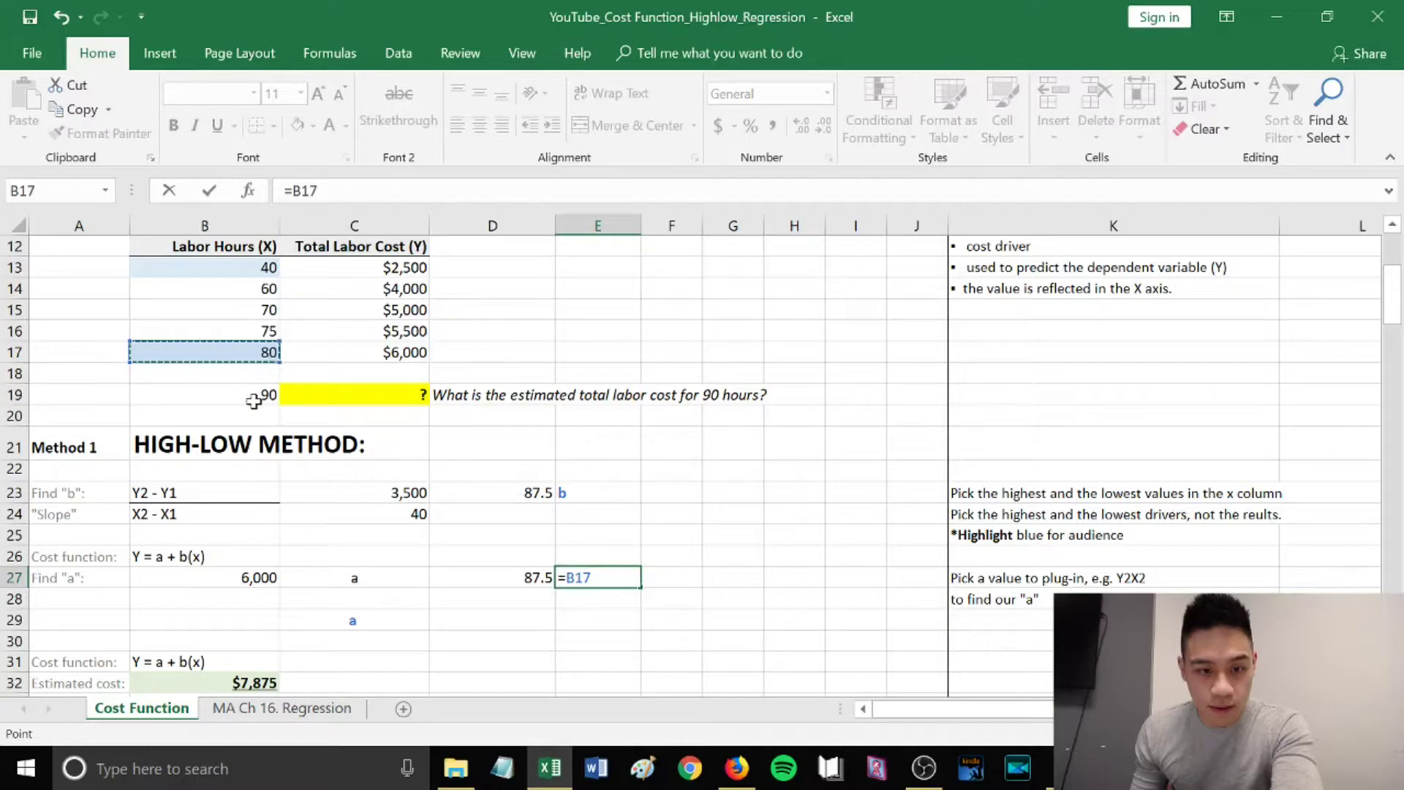
key("Return")
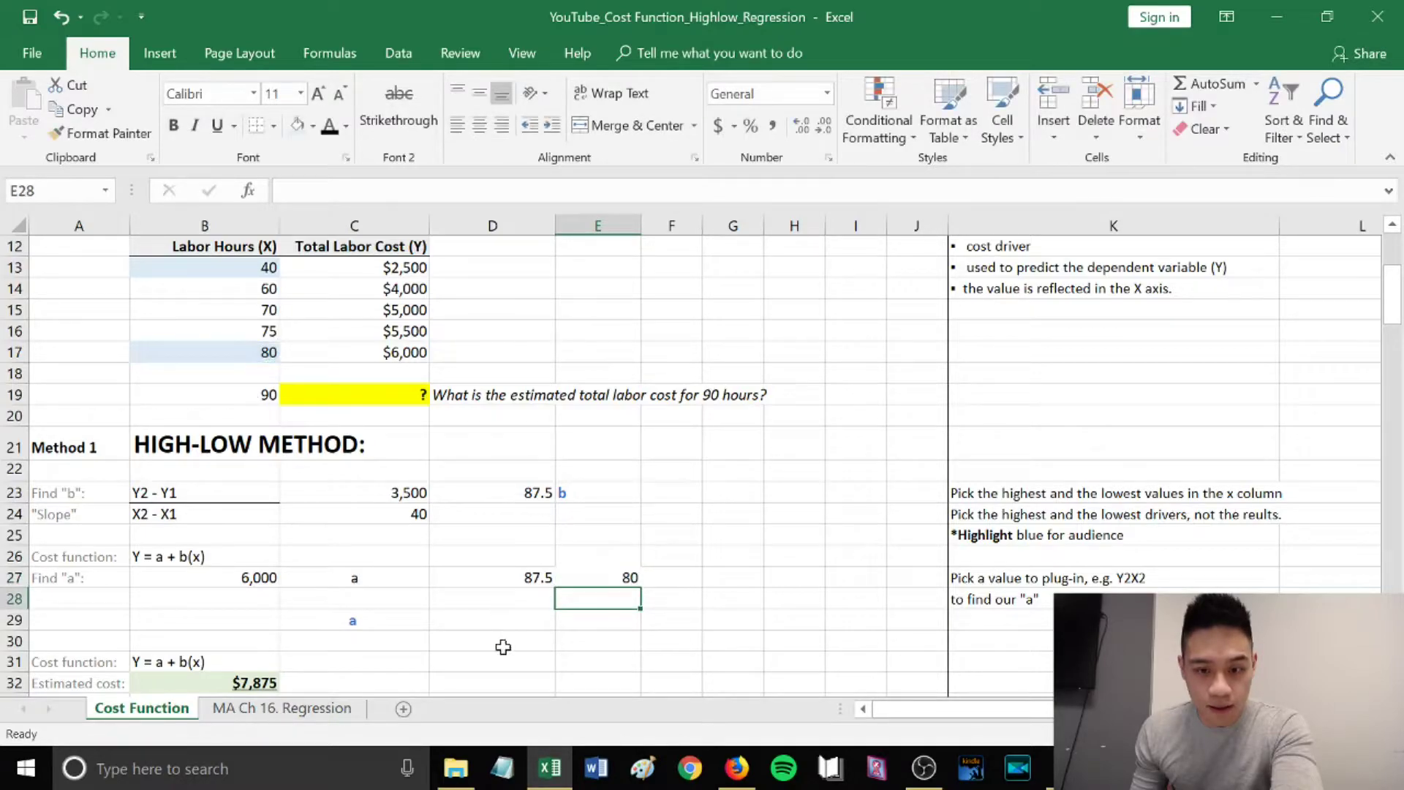
left_click(241, 601)
Compute the variable cost in D28 as =D27*E27, giving 7000.
left_click(535, 602)
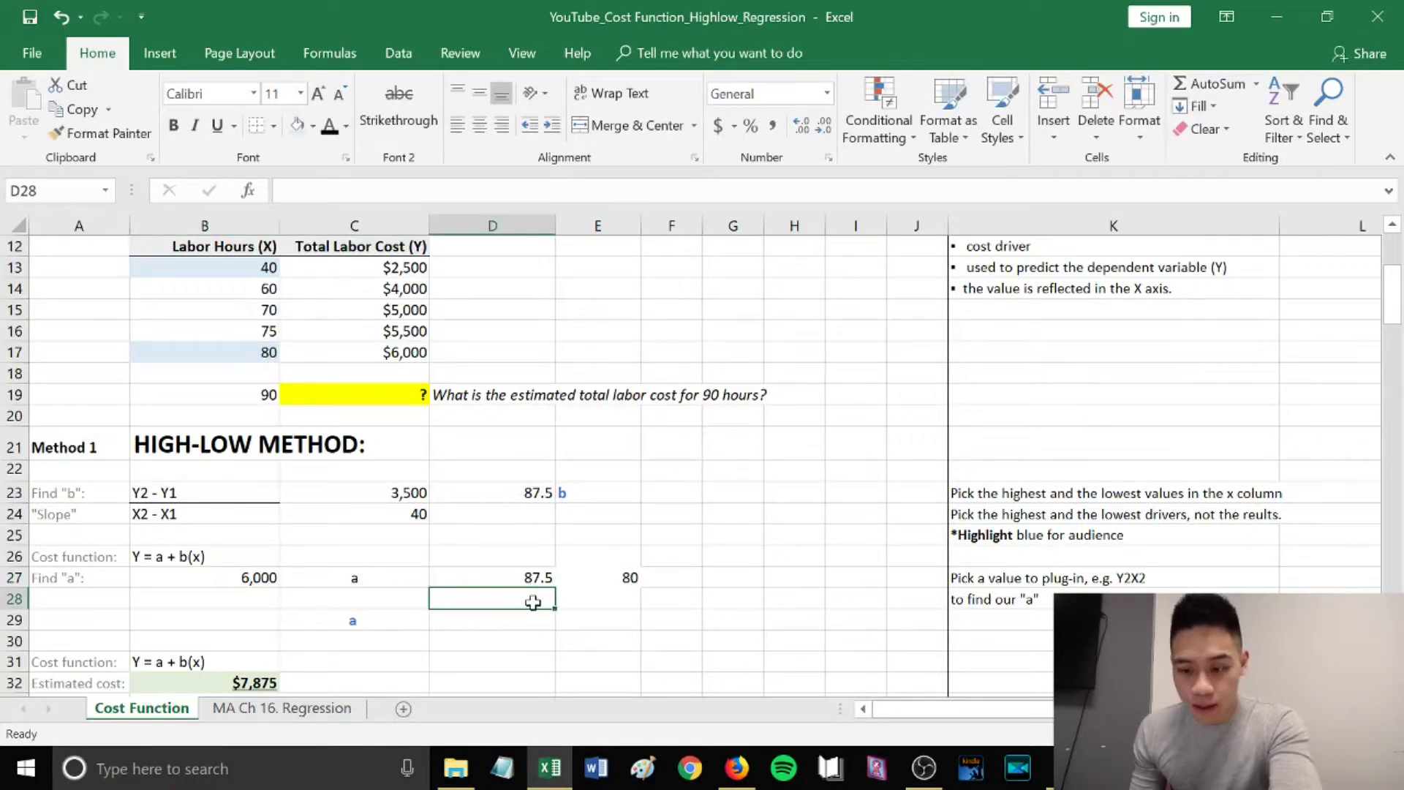
type("=")
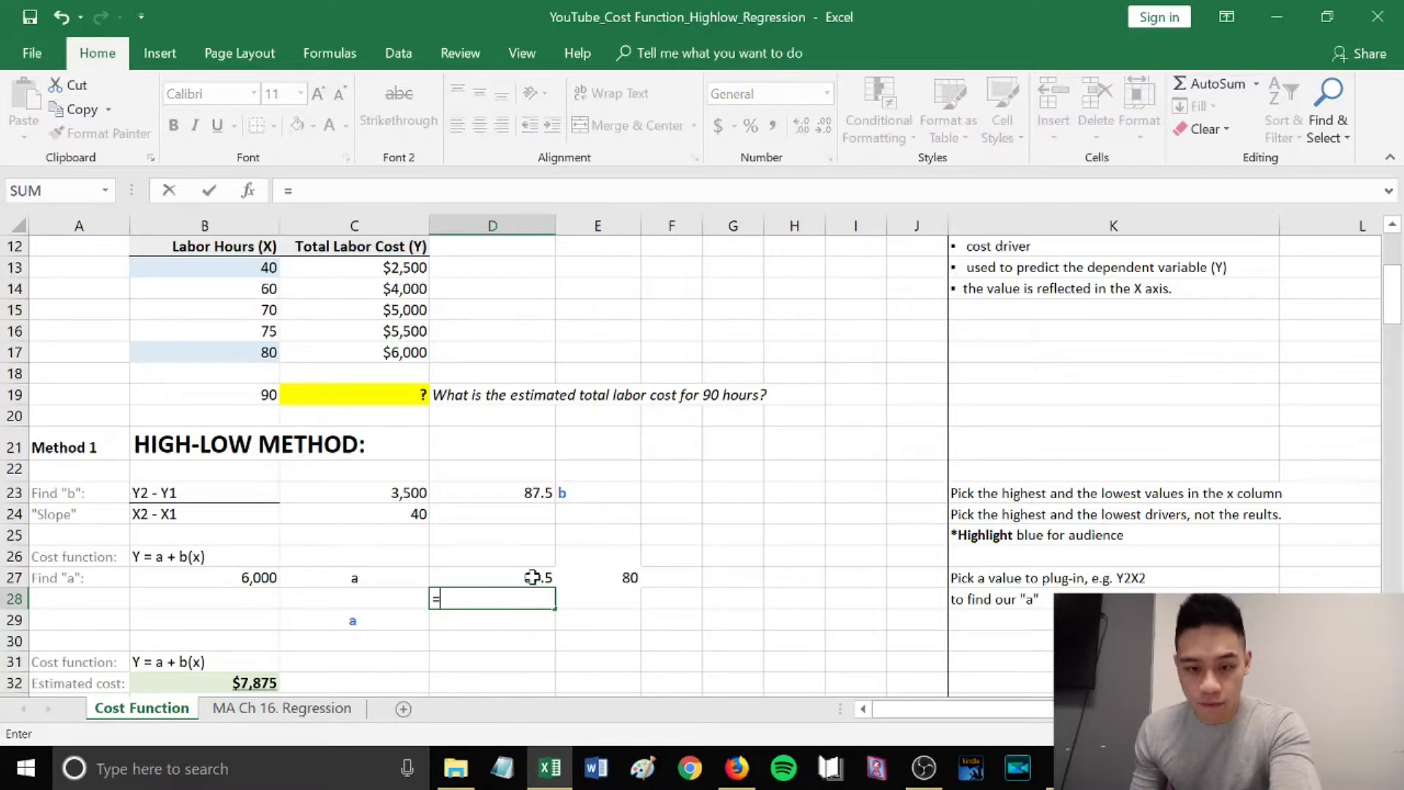
left_click(541, 577)
type("*")
left_click(597, 583)
key("Return")
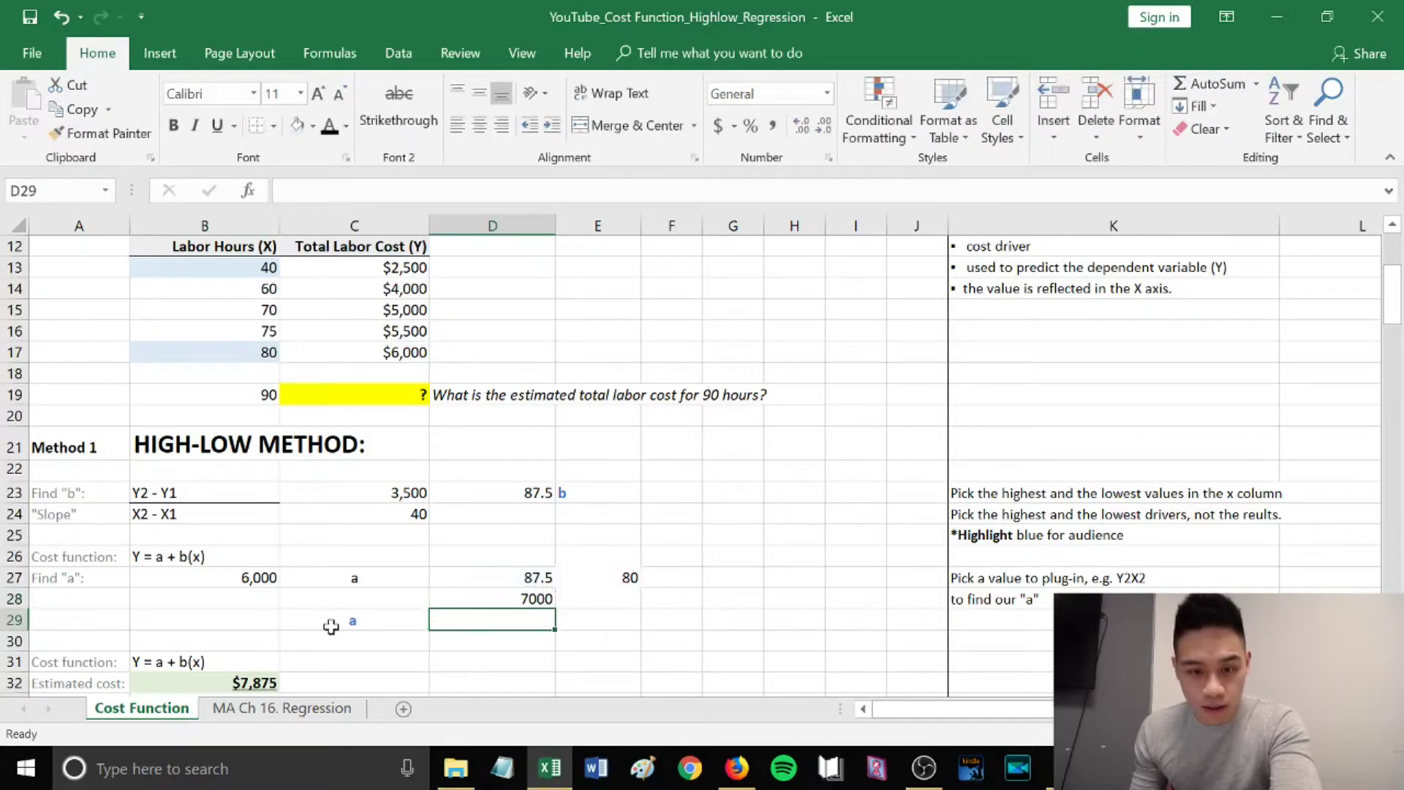
Label C28 'a' and carry the 6,000 from B27 into B28.
left_click(358, 598)
type("a")
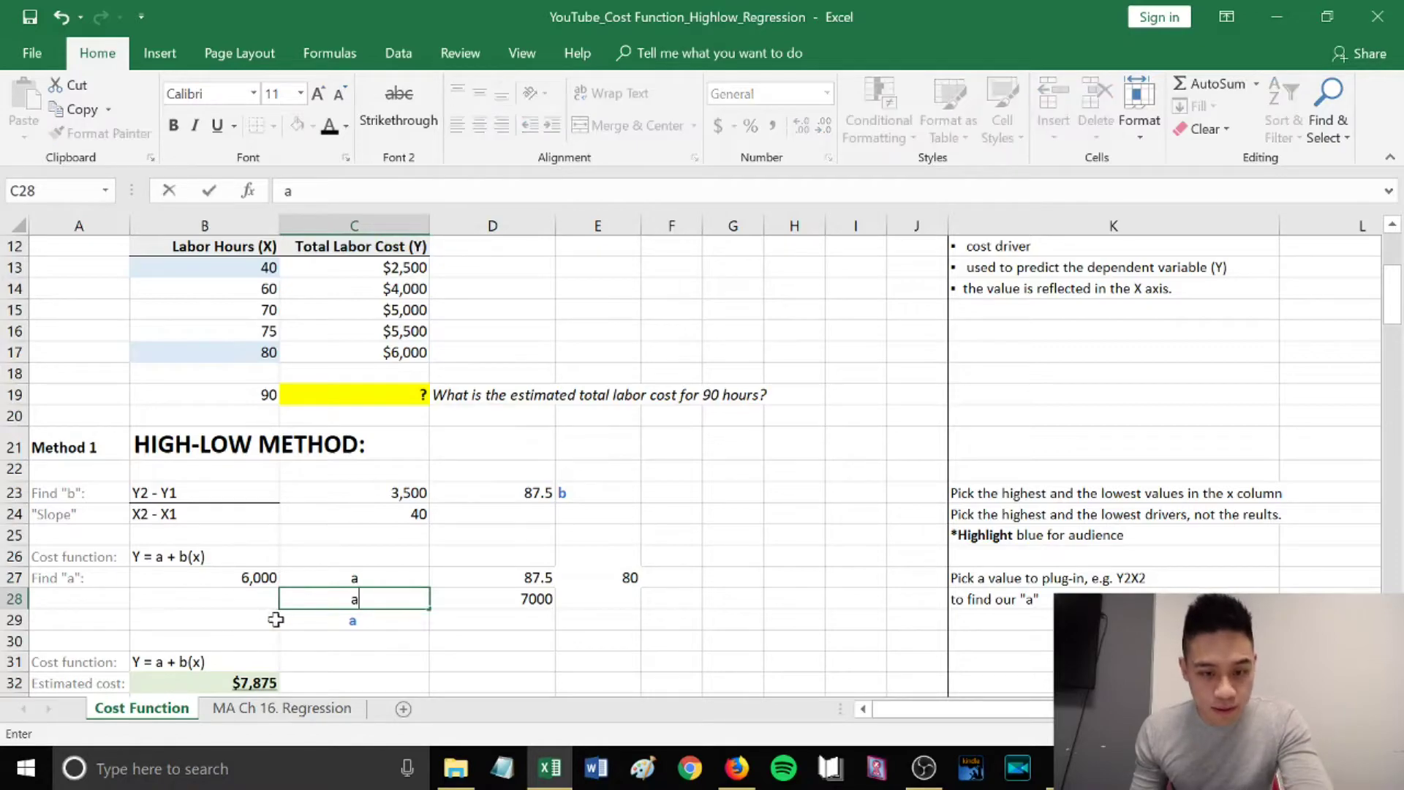
left_click(243, 598)
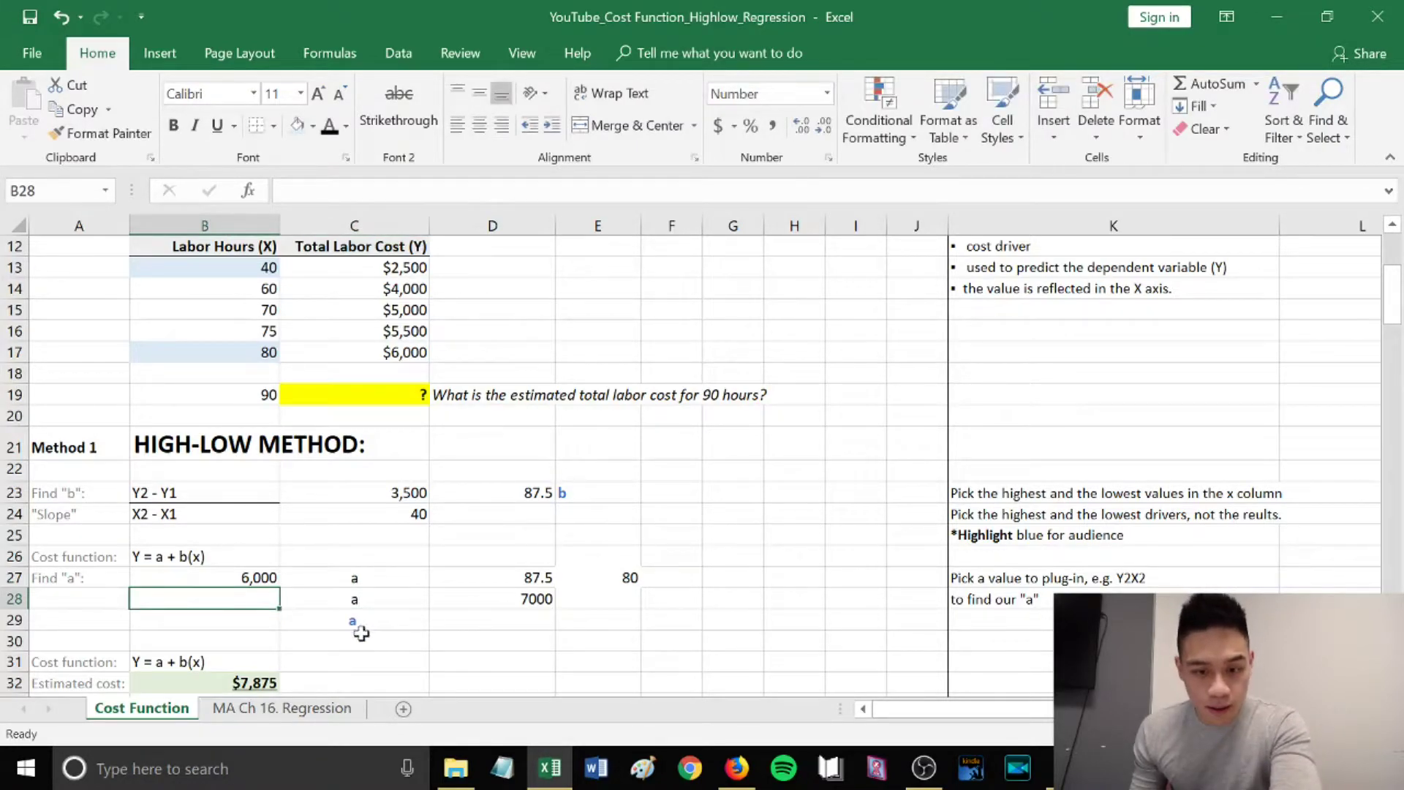
type("=")
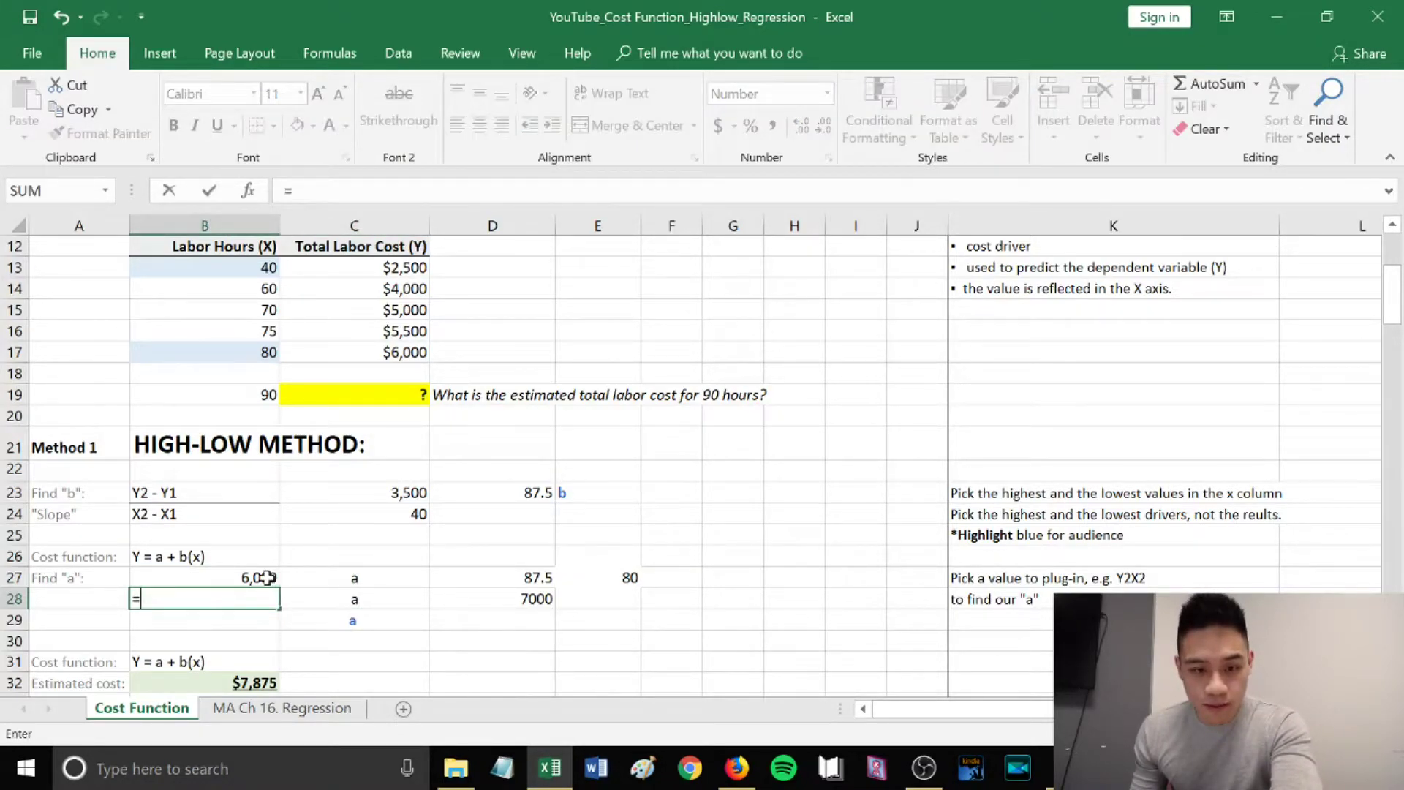
left_click(267, 578)
key("Return")
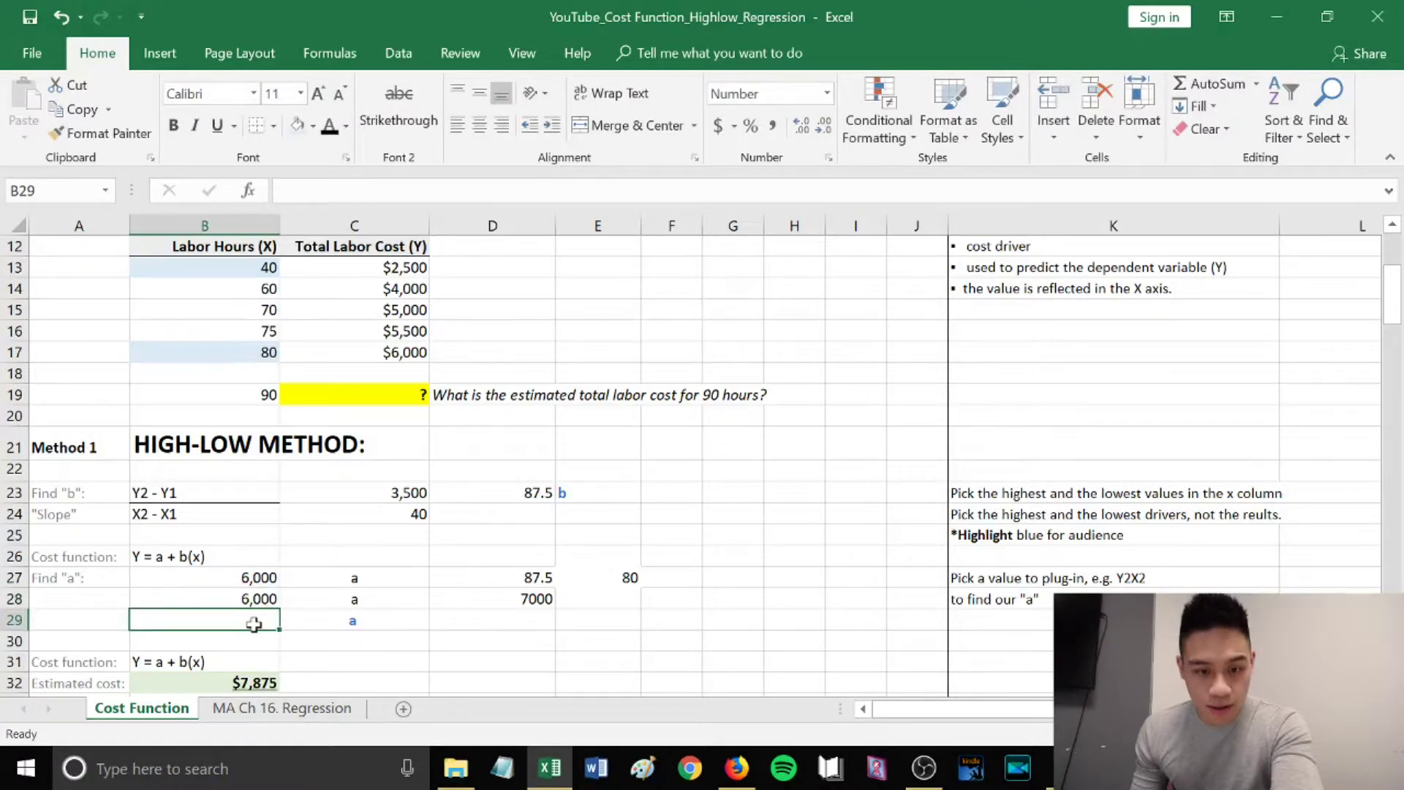
Compute fixed cost a in B29 as =B28-D28, giving -1,000.
type("=")
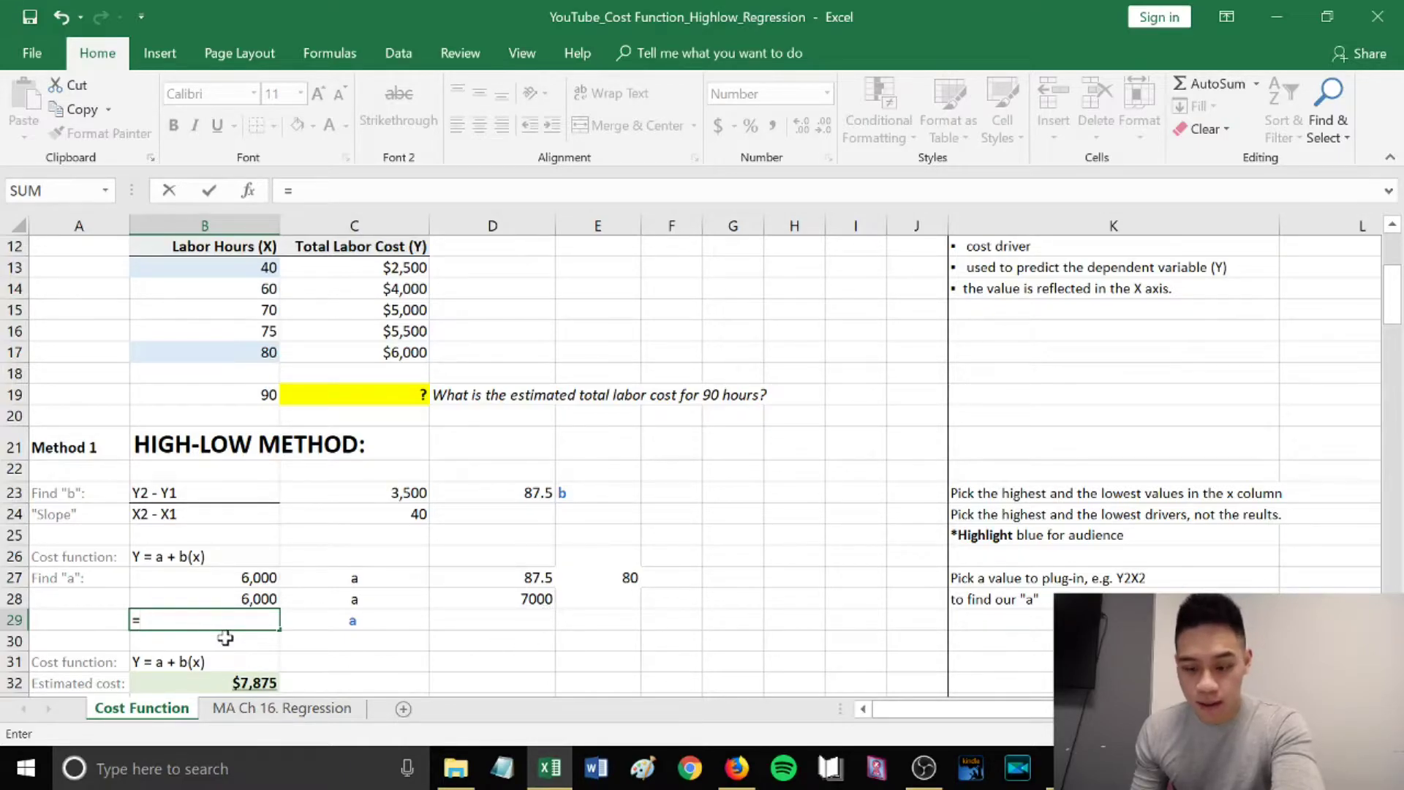
left_click(249, 599)
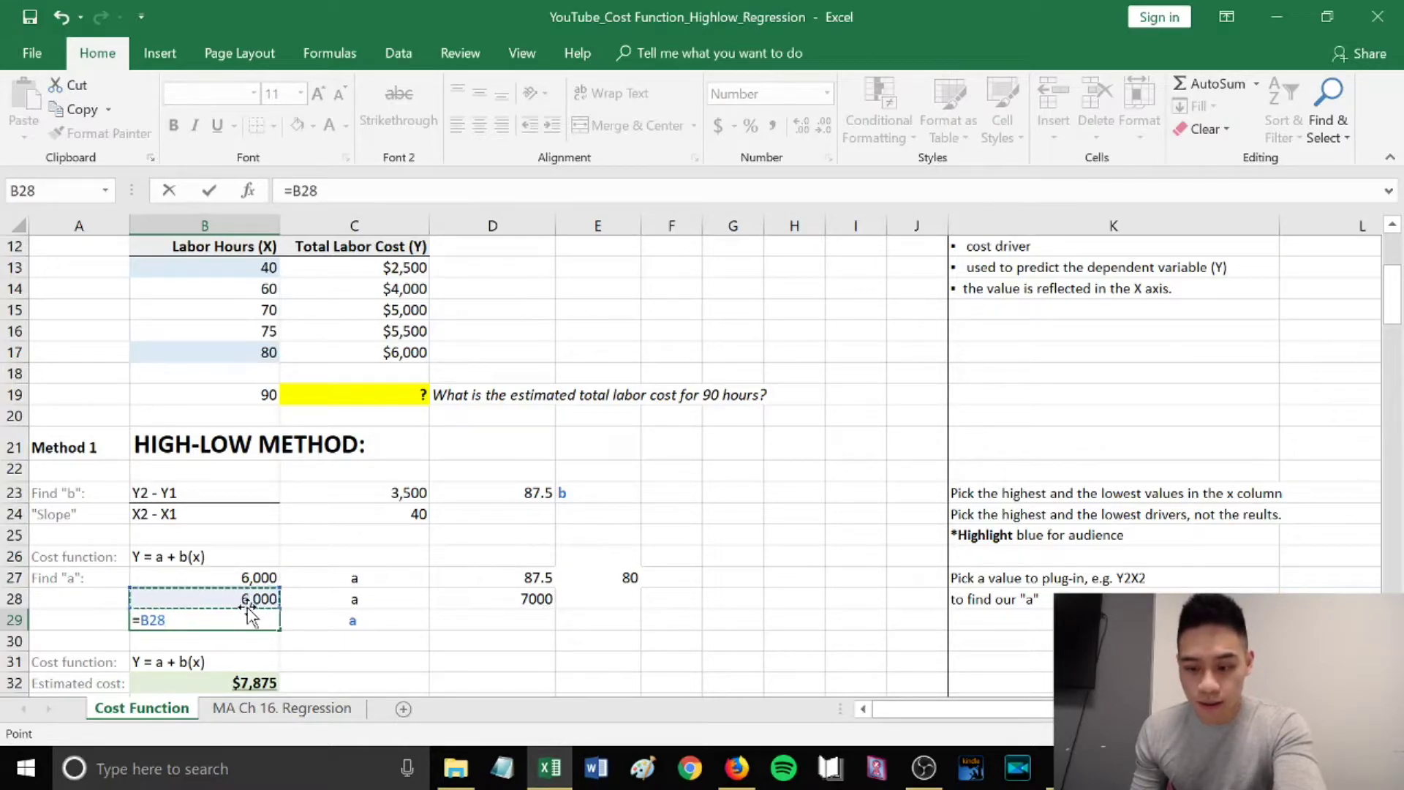
type("-")
left_click(538, 599)
key("Return")
scroll(439, 644, "down", 1)
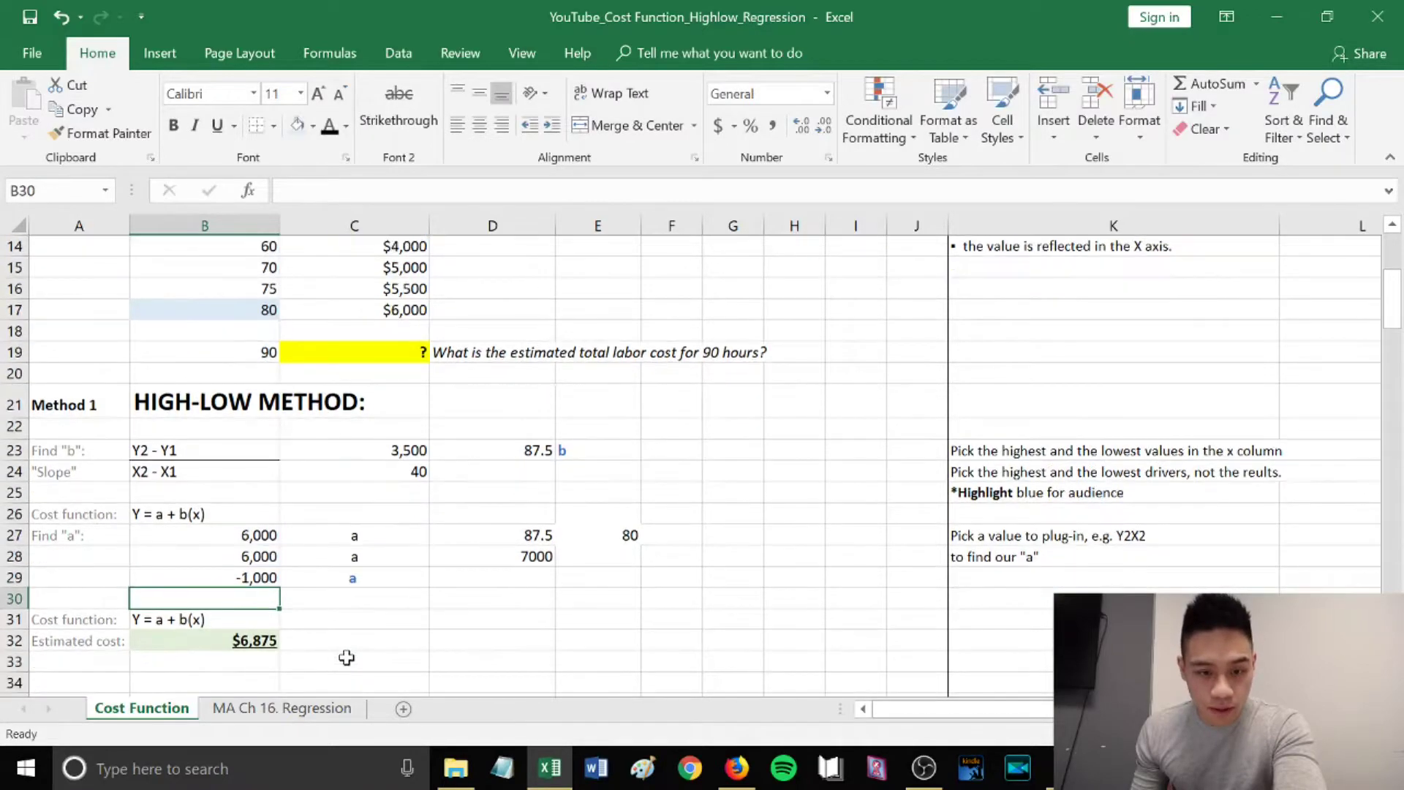
scroll(339, 642, "up", 1)
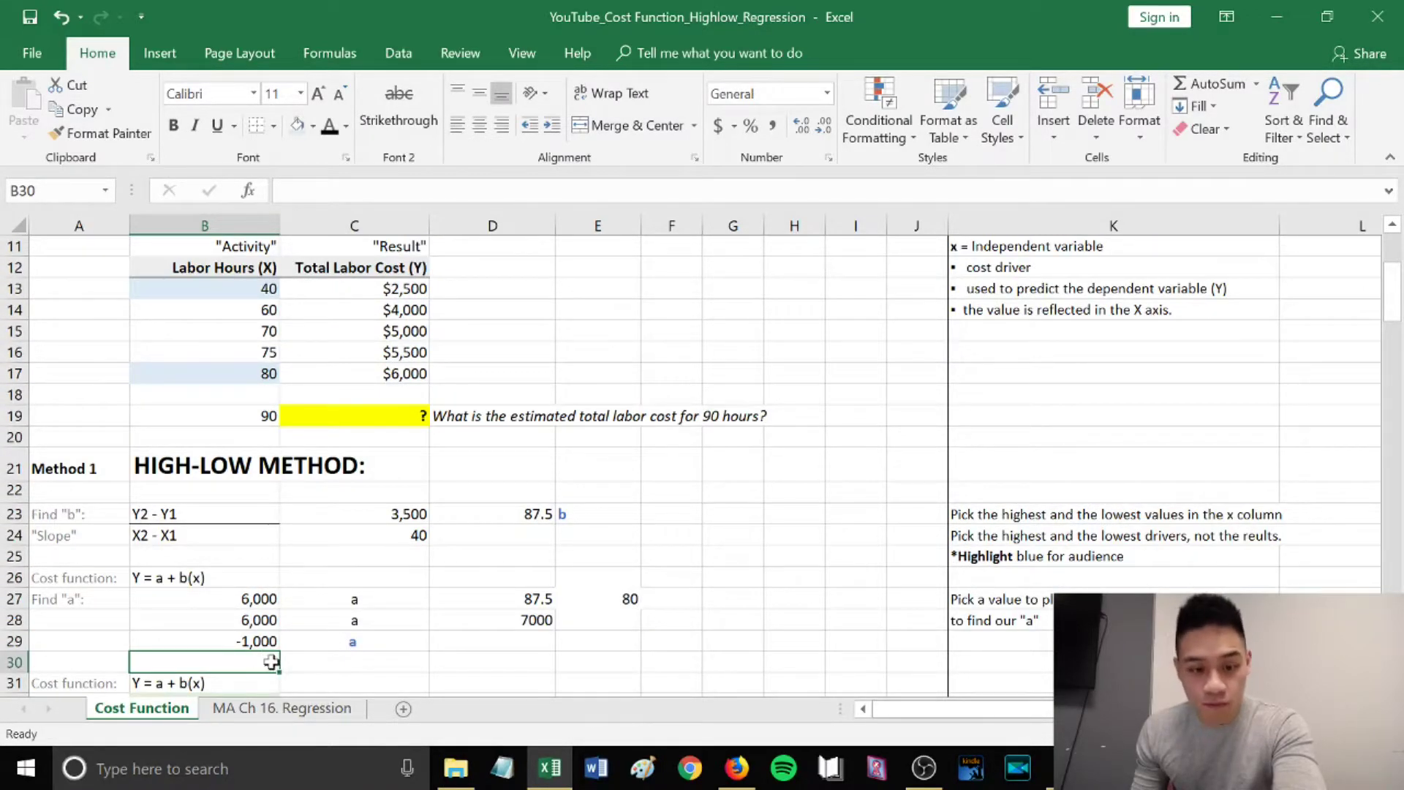
scroll(454, 629, "down", 2)
left_click(545, 619)
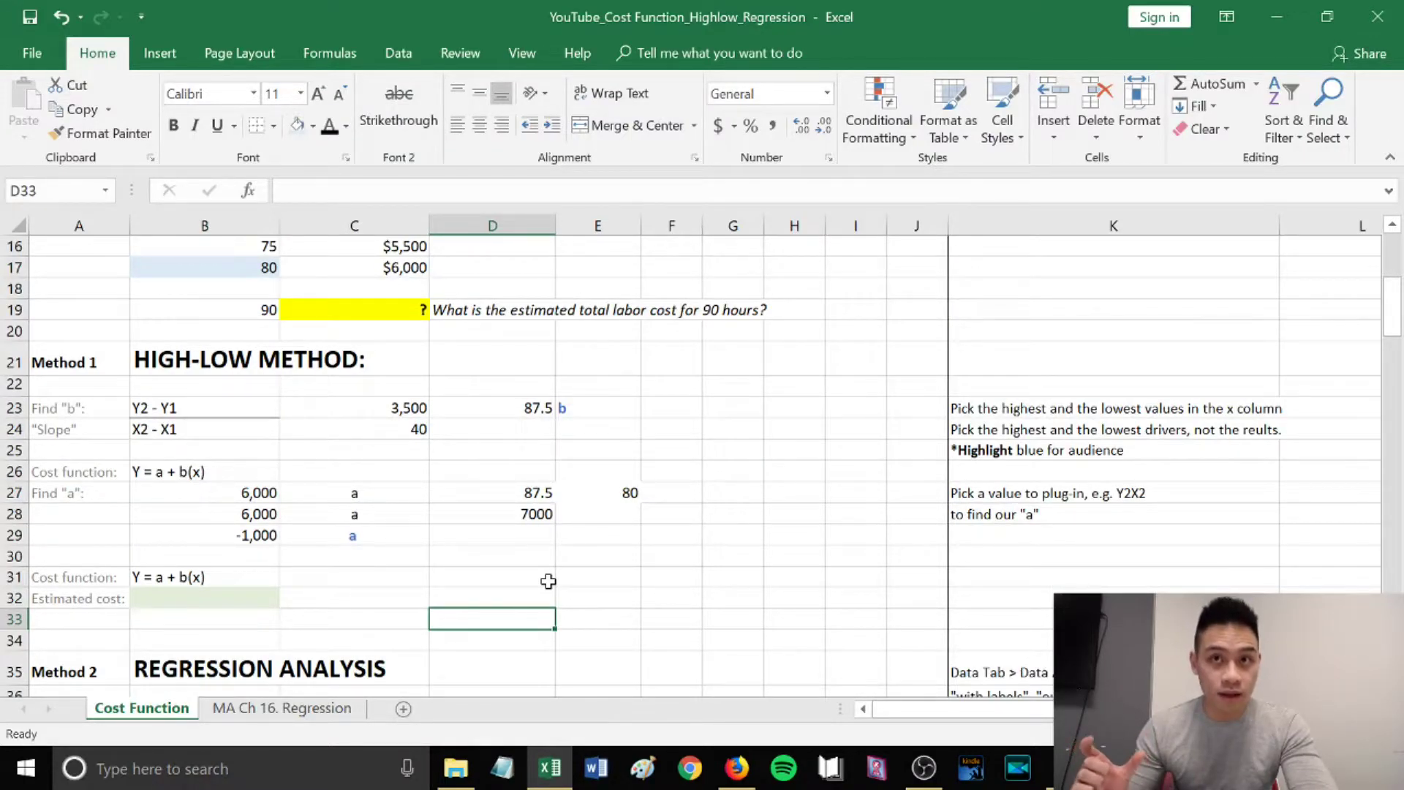
Enter =B29+(D23*B19) in B32 to estimate $6,875 for 90 labor hours.
left_click(212, 598)
type("=")
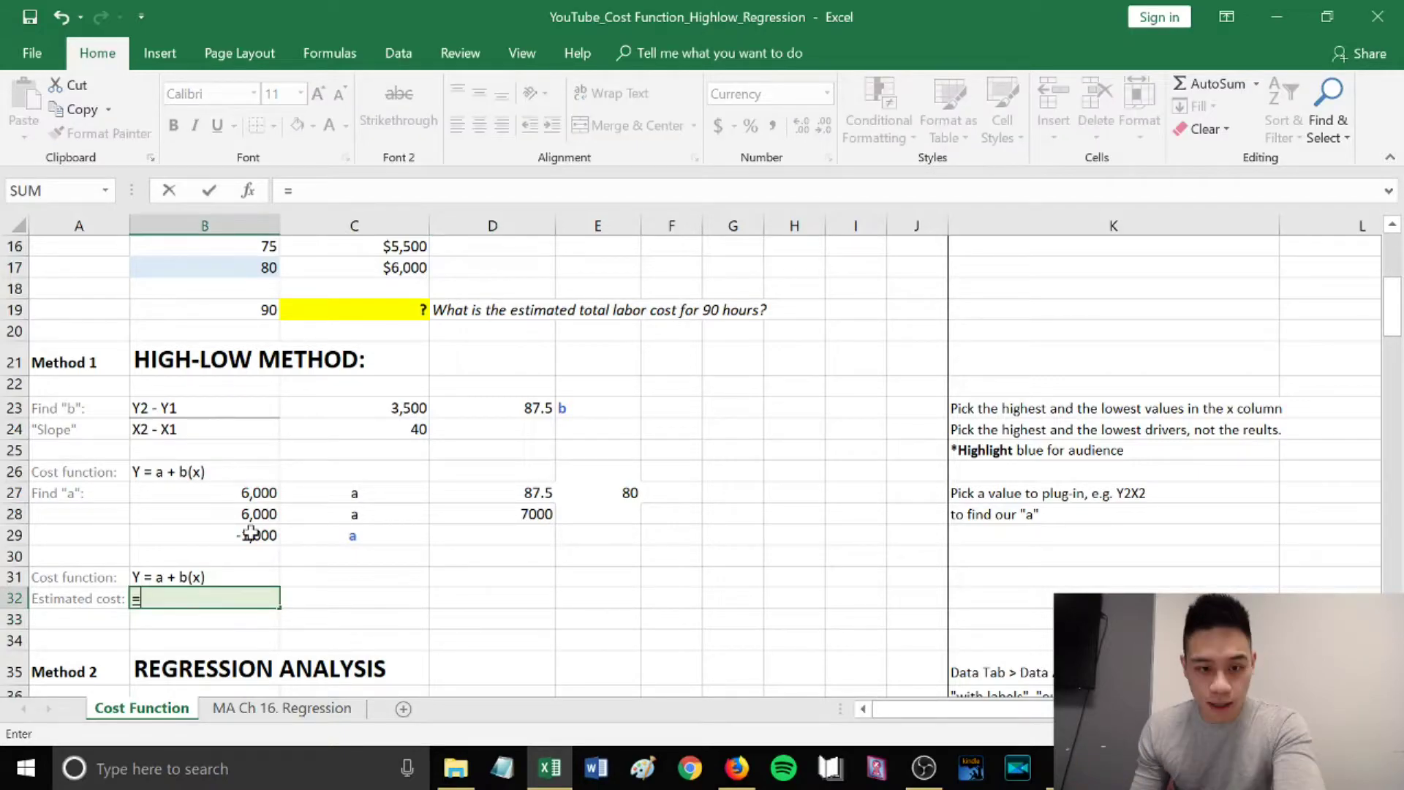
left_click(248, 534)
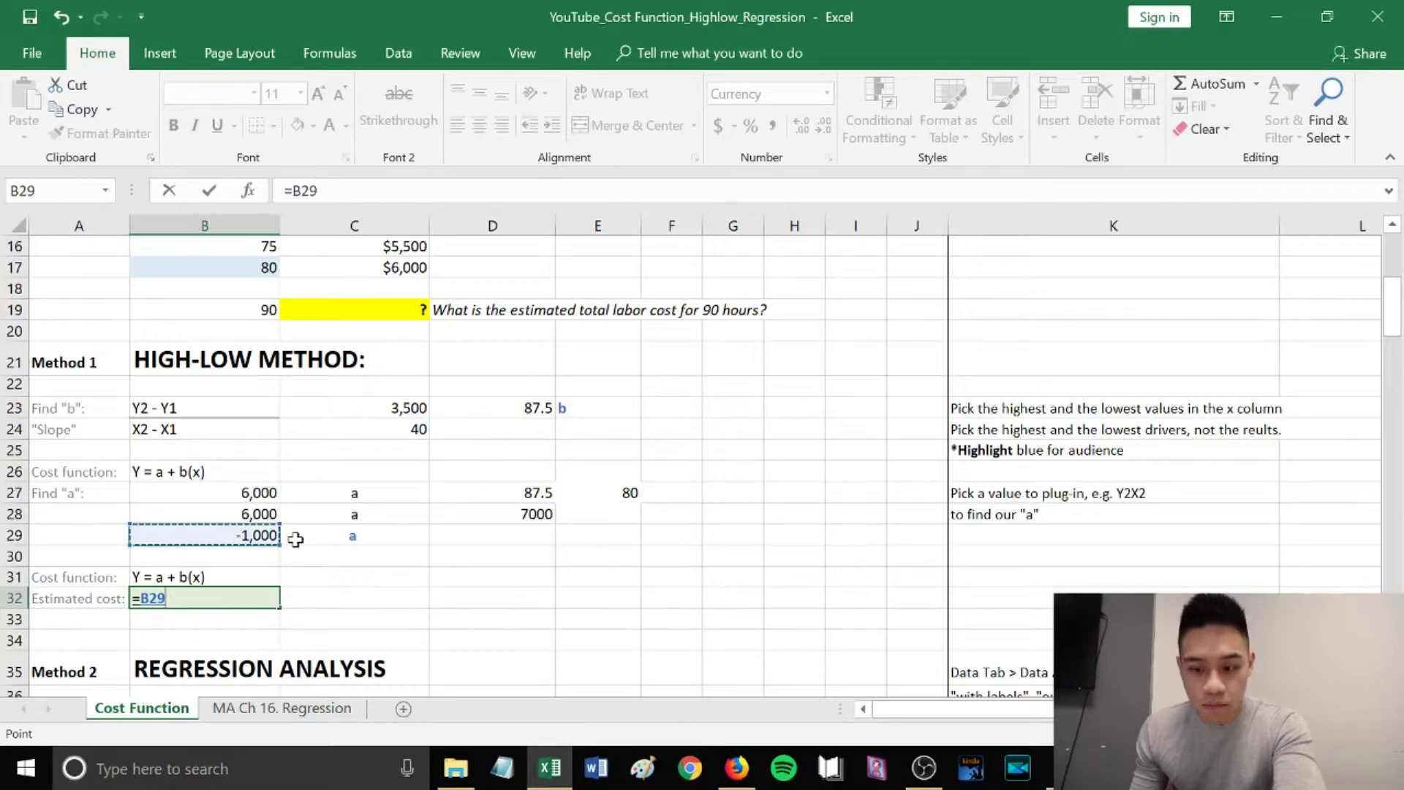
type("+(")
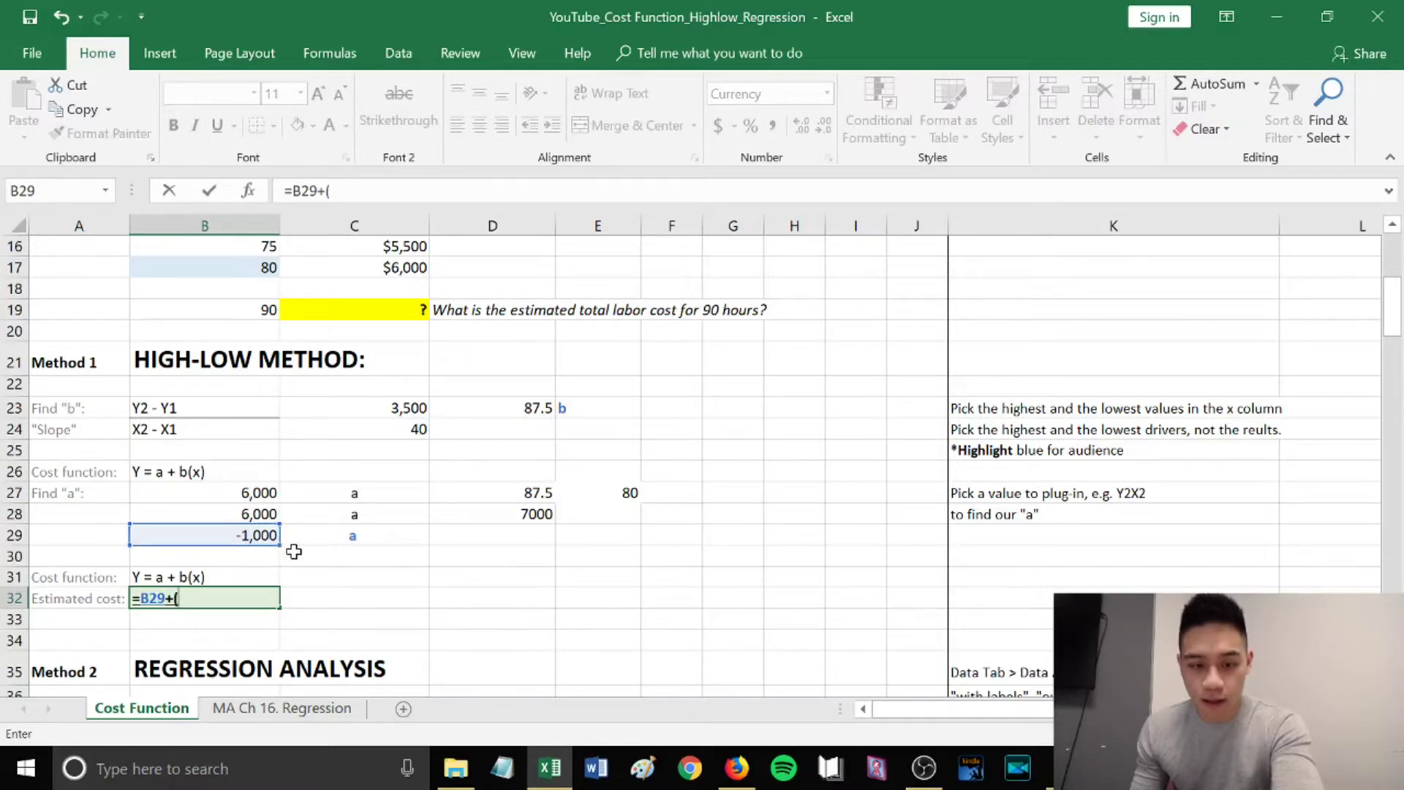
left_click(514, 409)
type("*")
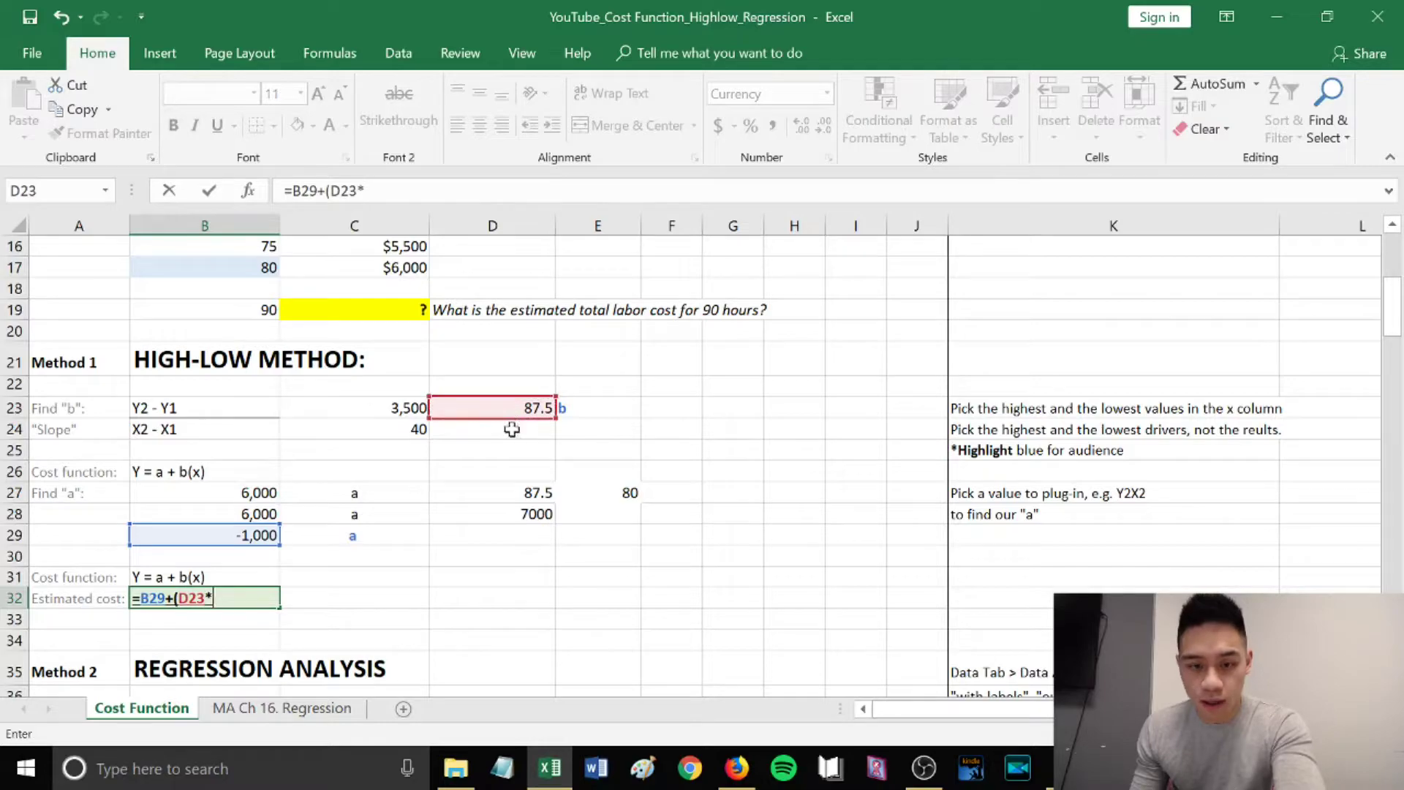
left_click(243, 313)
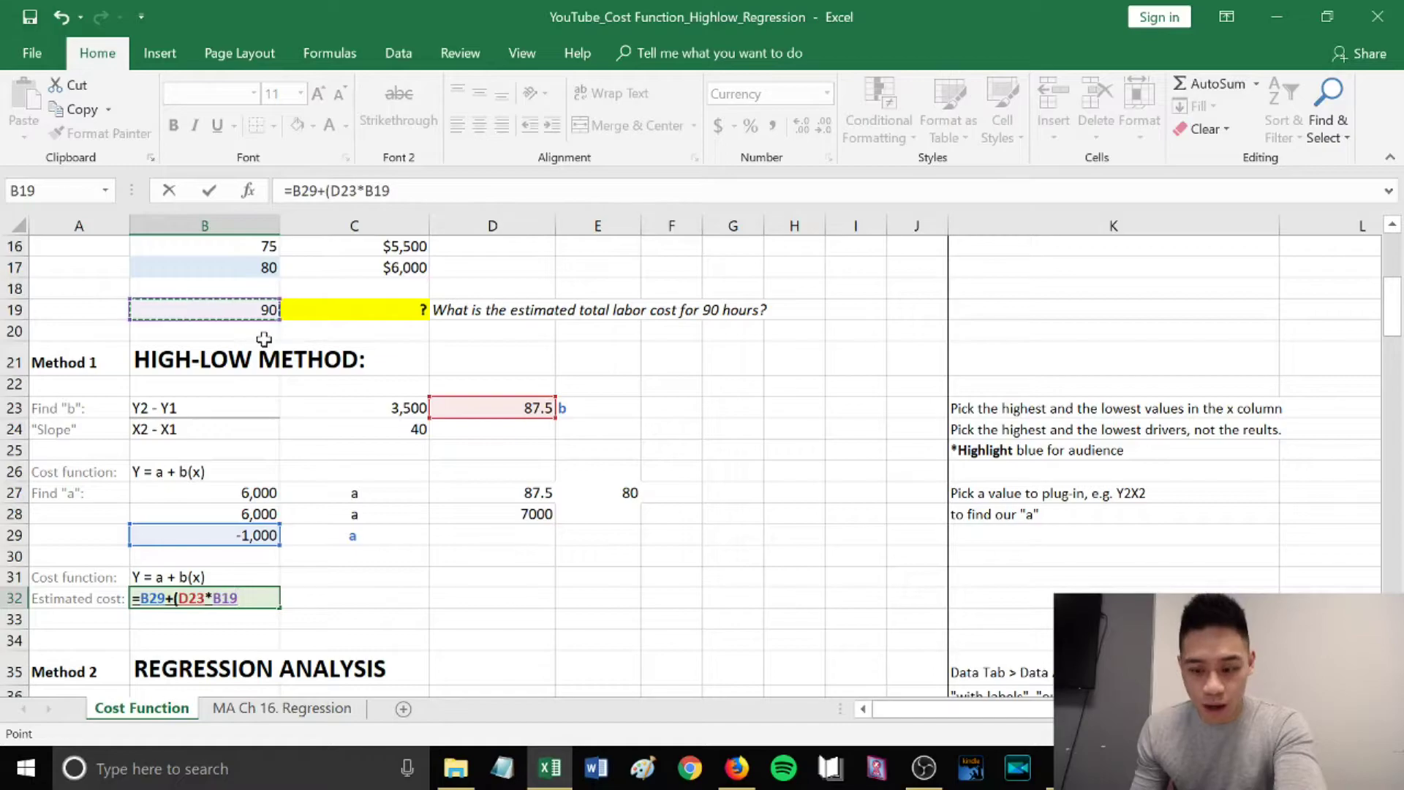
key("Return")
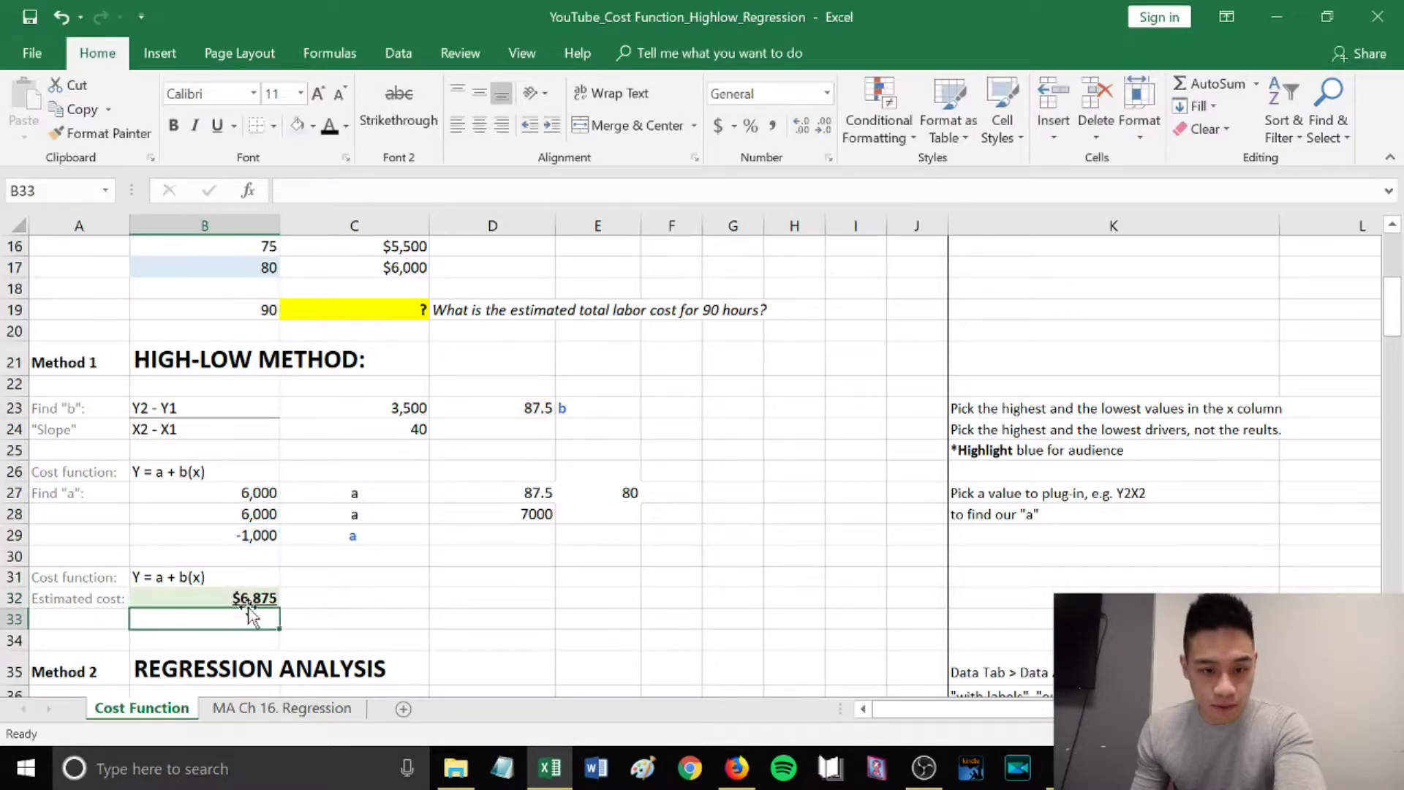
left_click(218, 604)
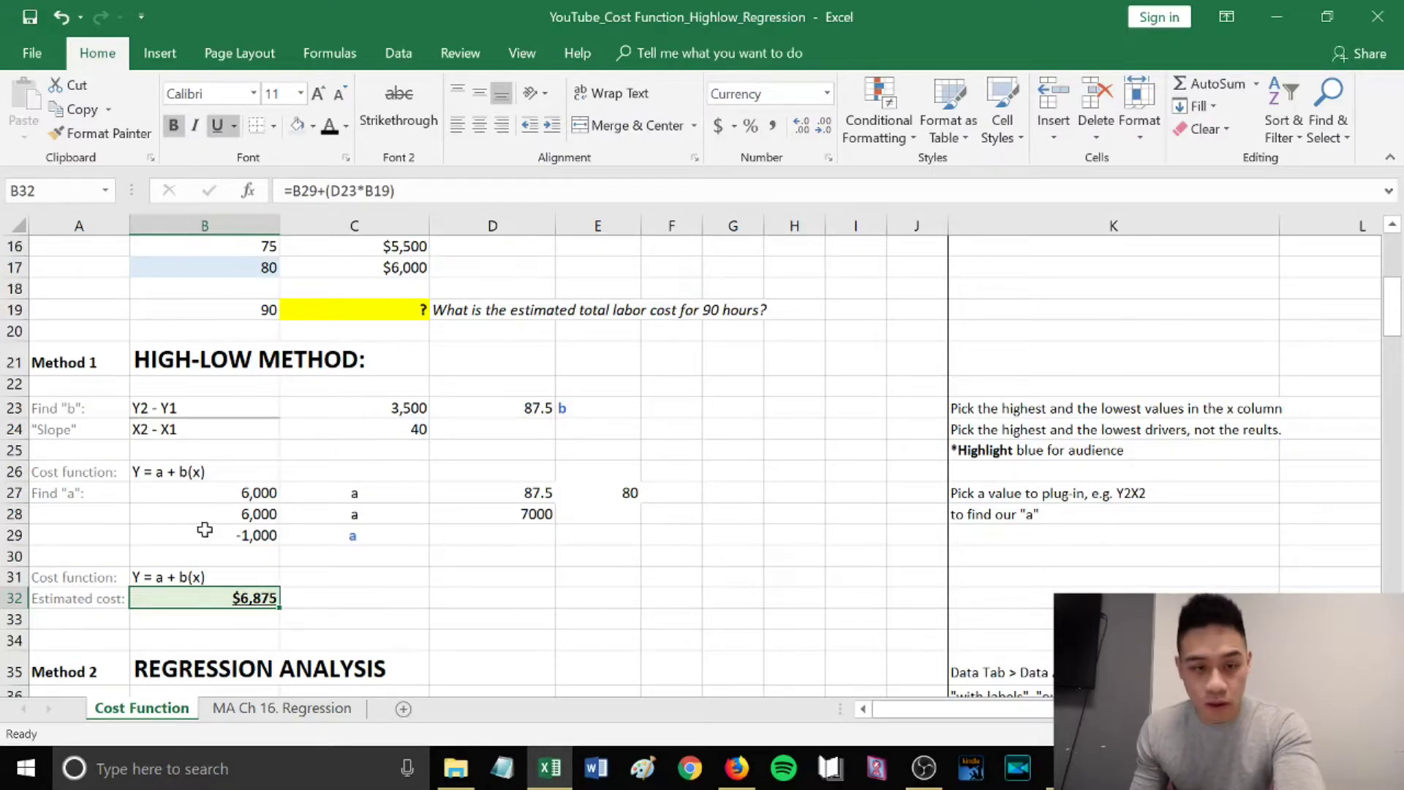
Save the workbook and launch the Data Analysis Regression tool from B37.
left_click(27, 17)
scroll(106, 254, "down", 6)
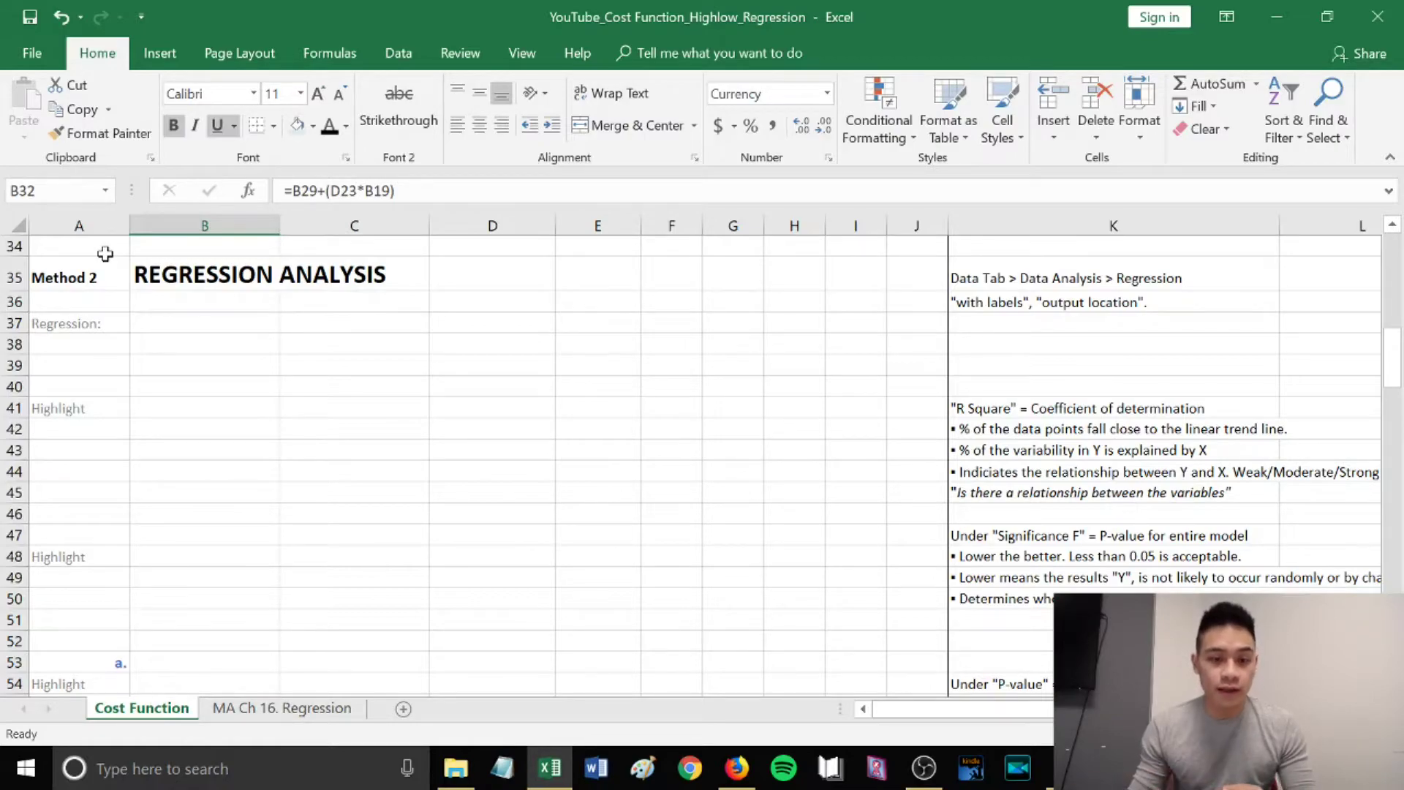
left_click(165, 322)
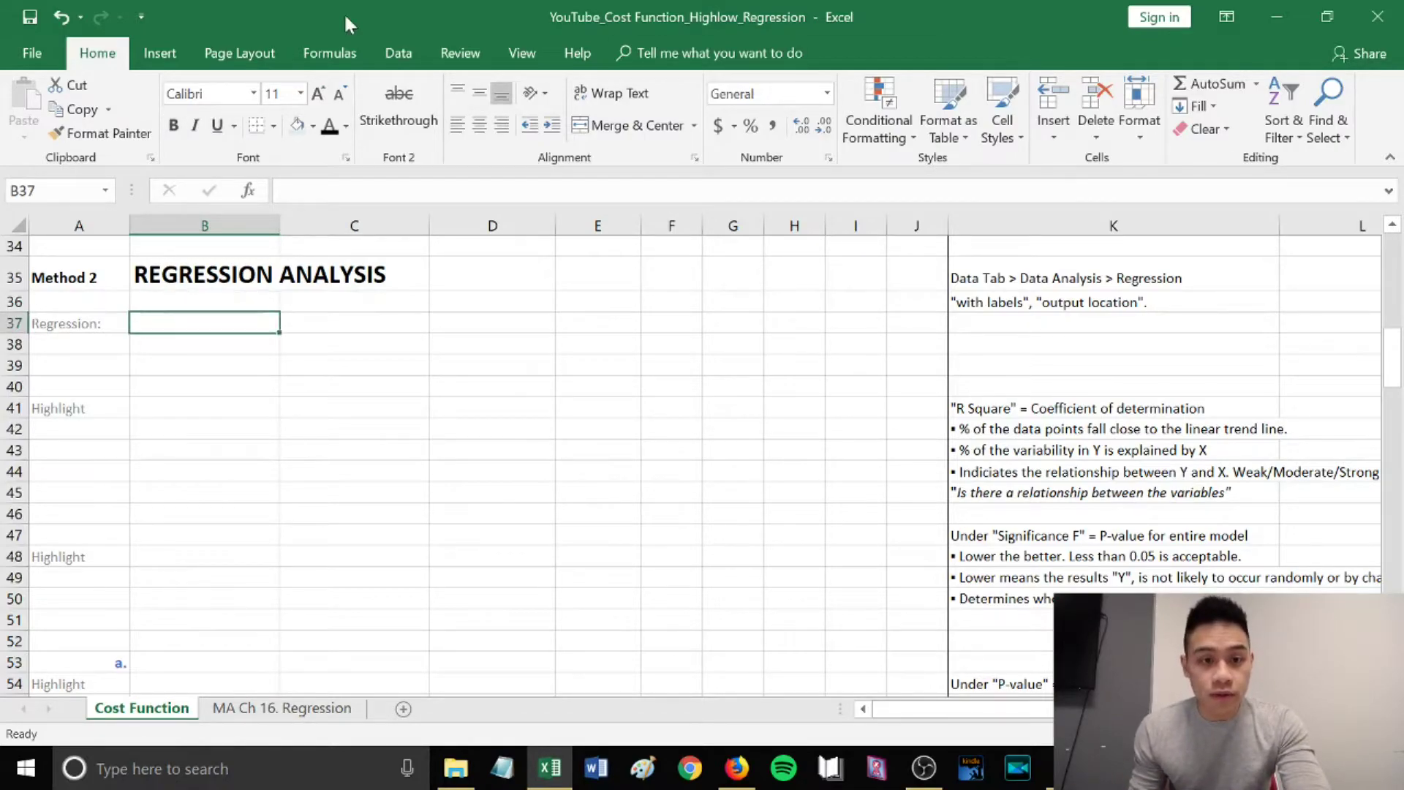
left_click(398, 54)
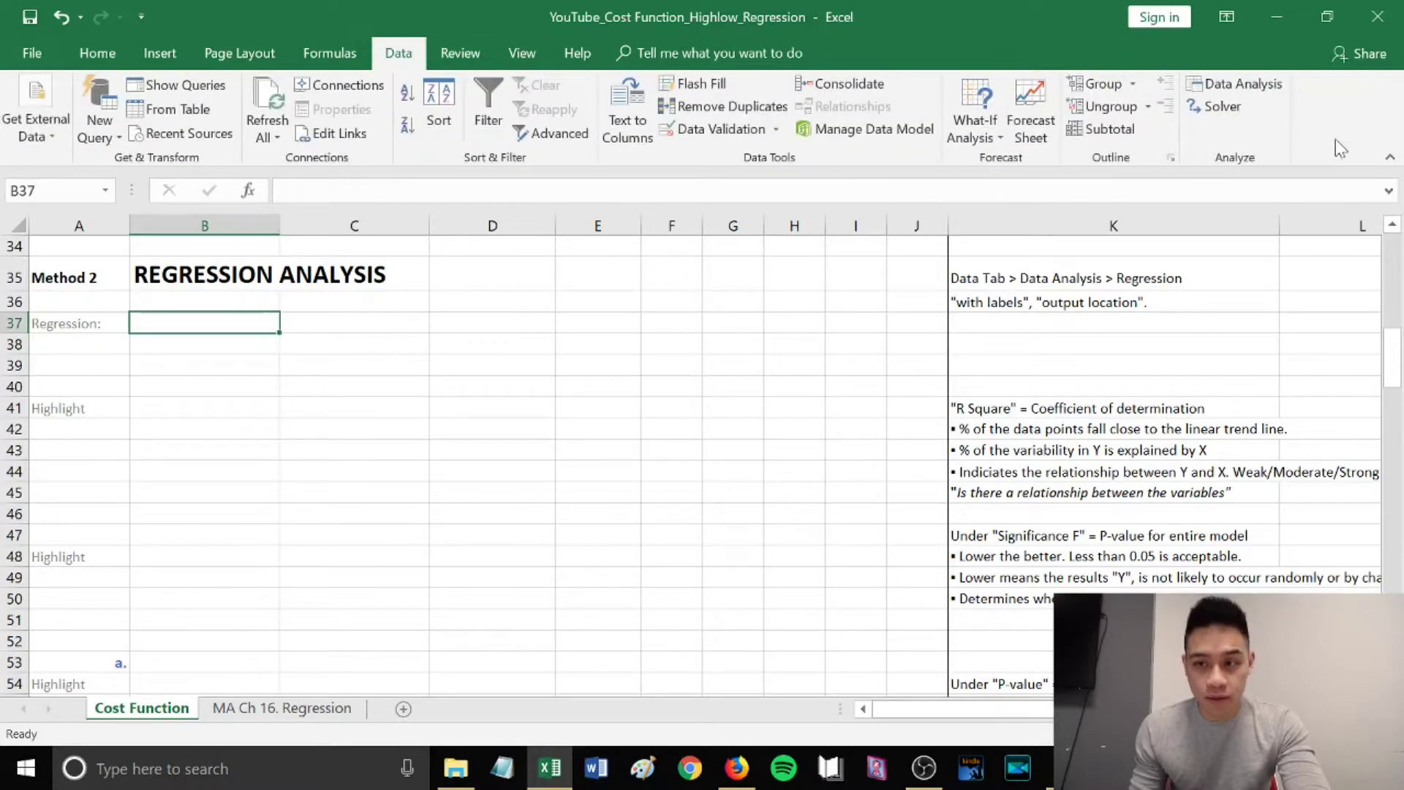
left_click(1236, 84)
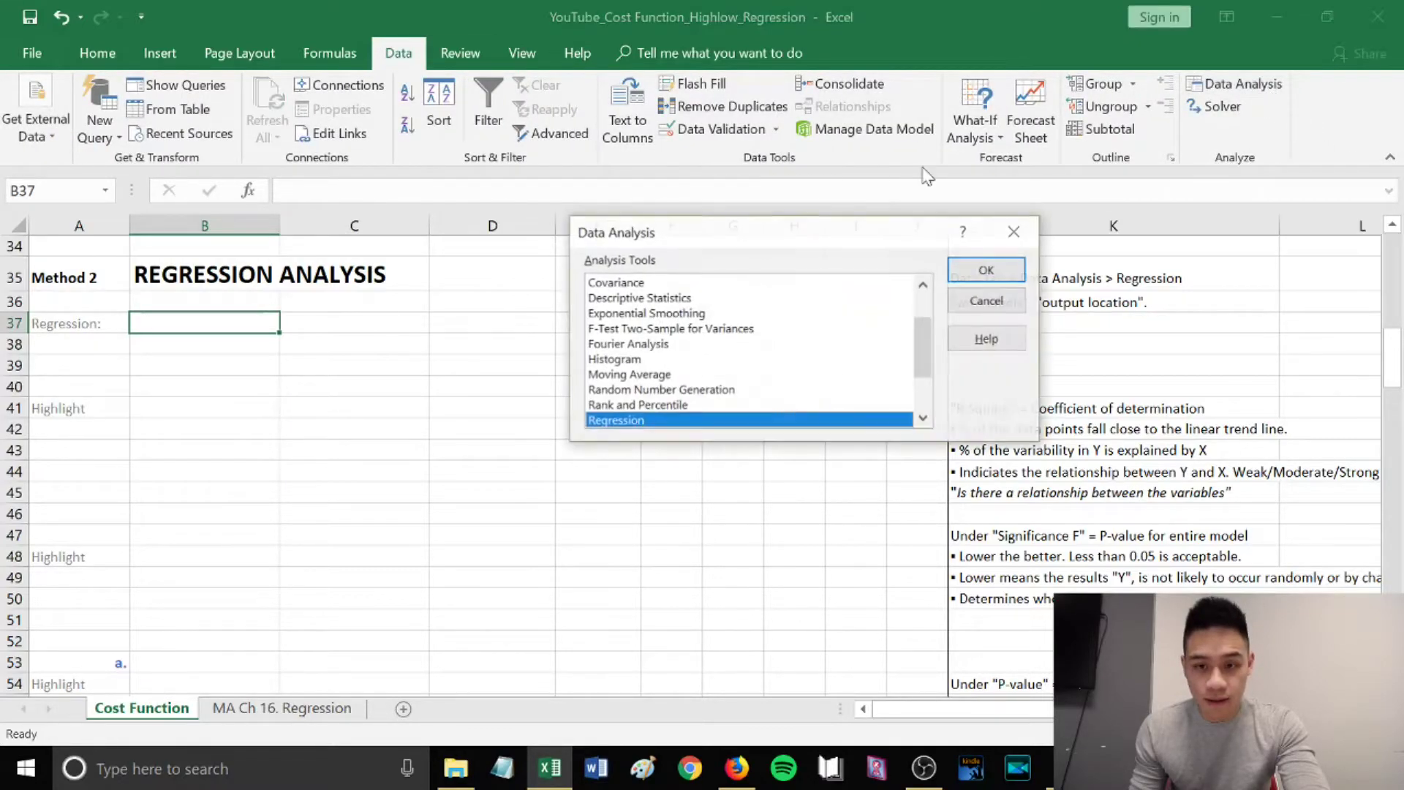
scroll(704, 369, "down", 1)
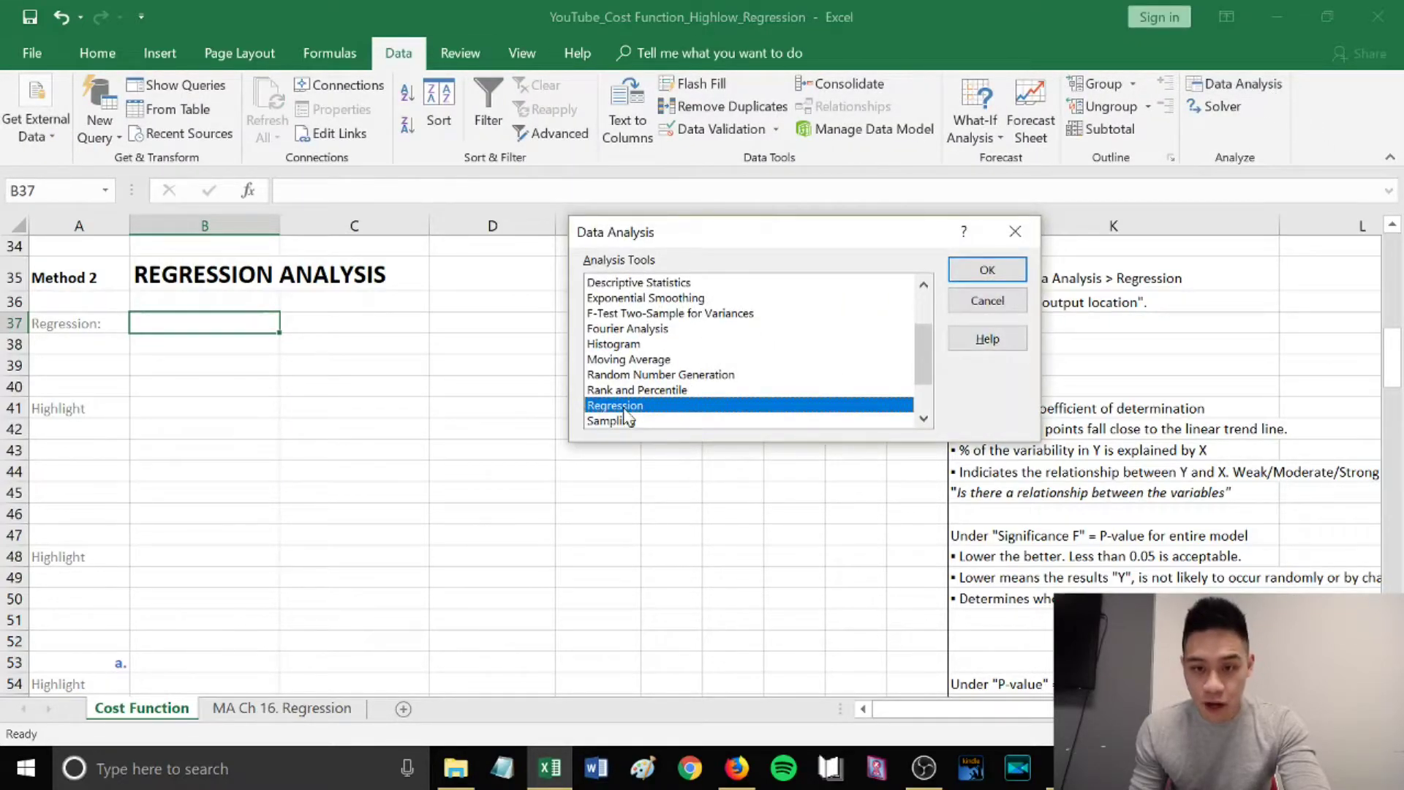
left_click(988, 270)
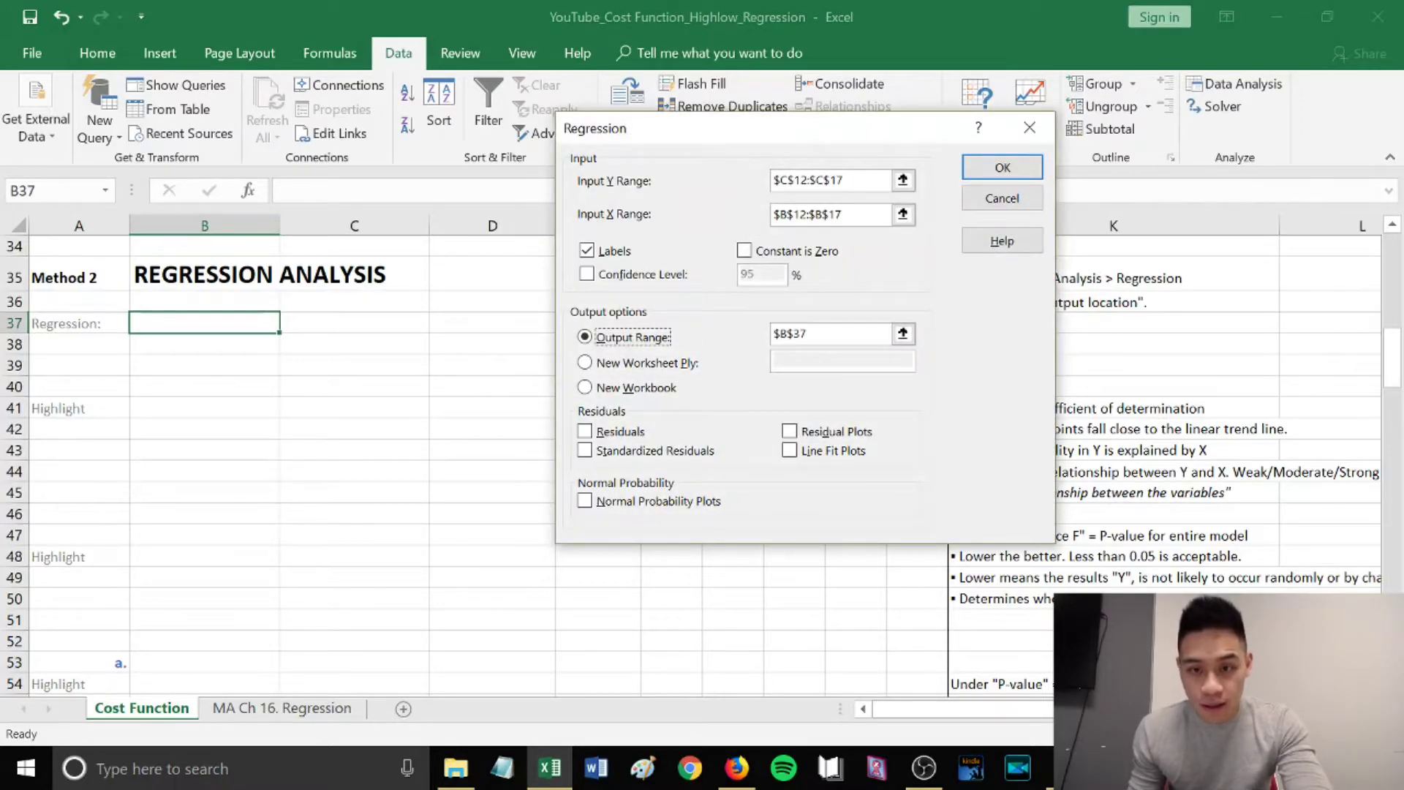
Run the regression with Y range C12:C17, X range B12:B17, labels, and output at B37.
left_click(870, 180)
key("Delete")
key("Tab")
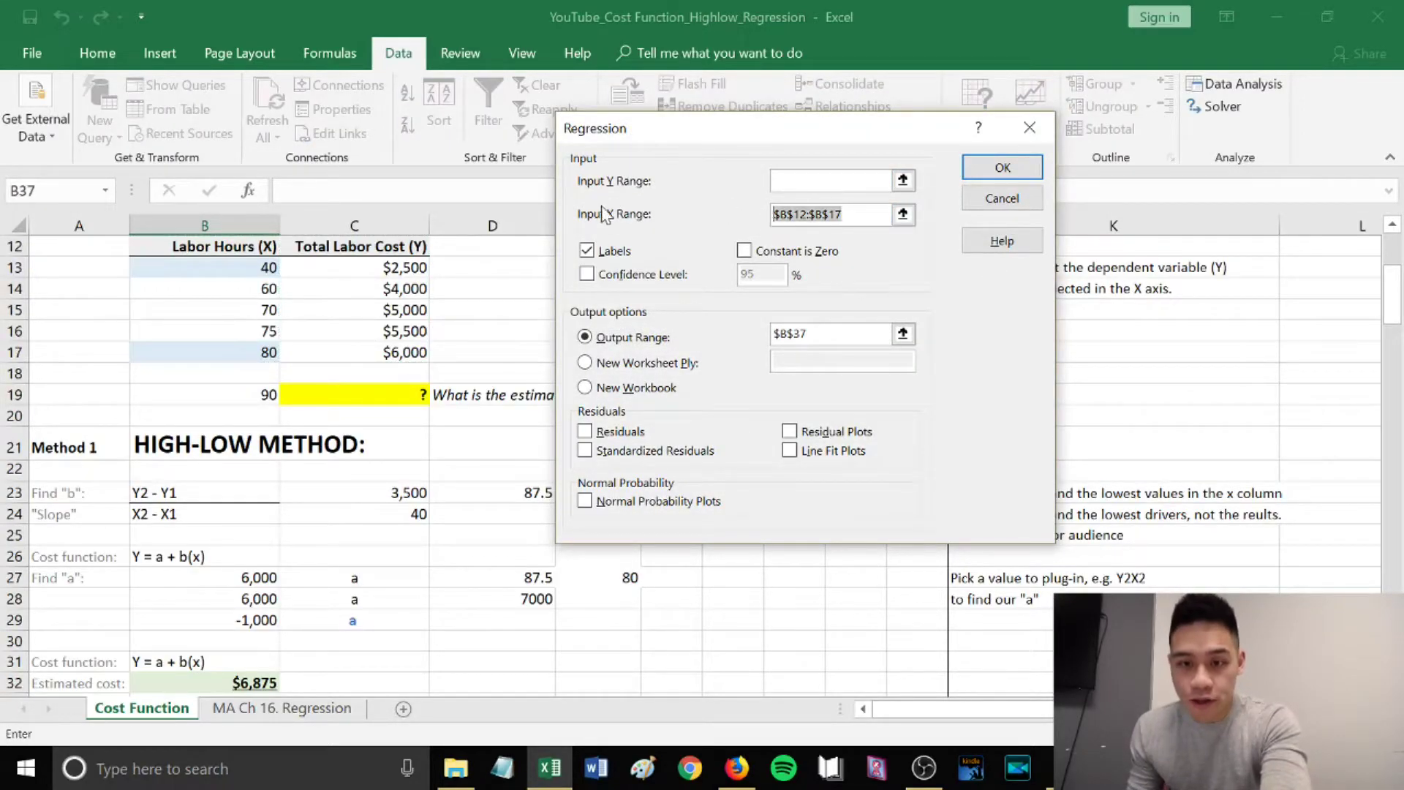
key("Delete")
scroll(417, 399, "up", 2)
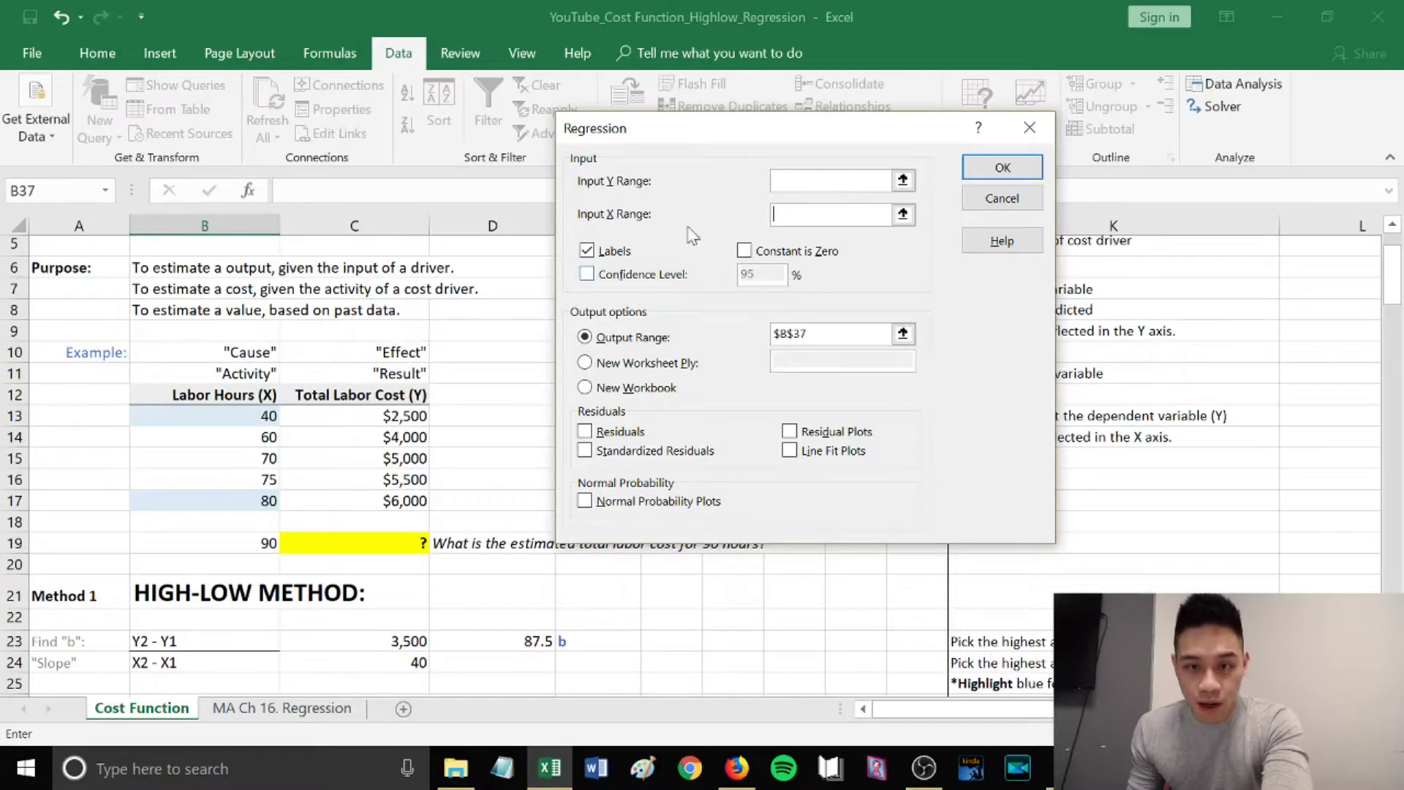
left_click(786, 180)
left_click_drag(401, 398, 379, 505)
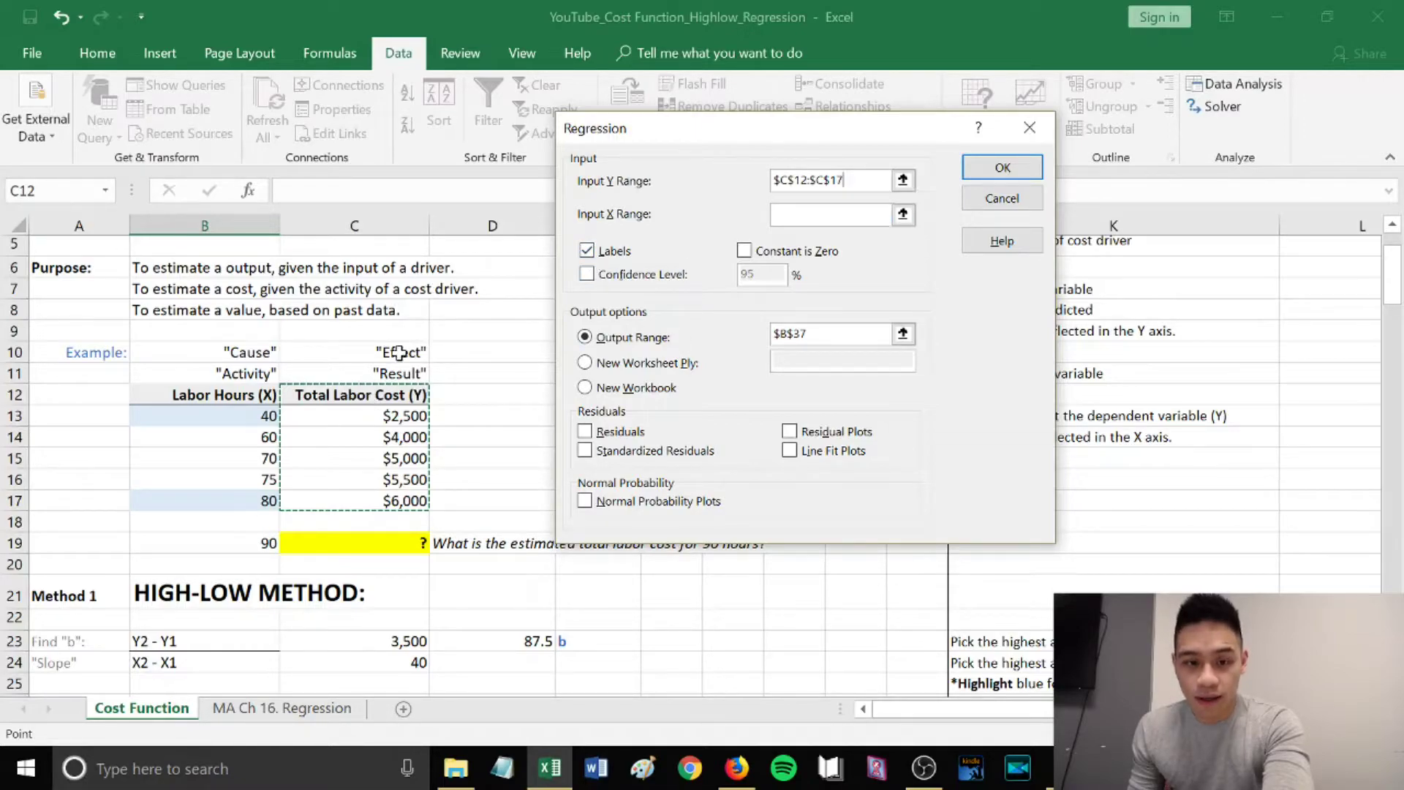
left_click(830, 214)
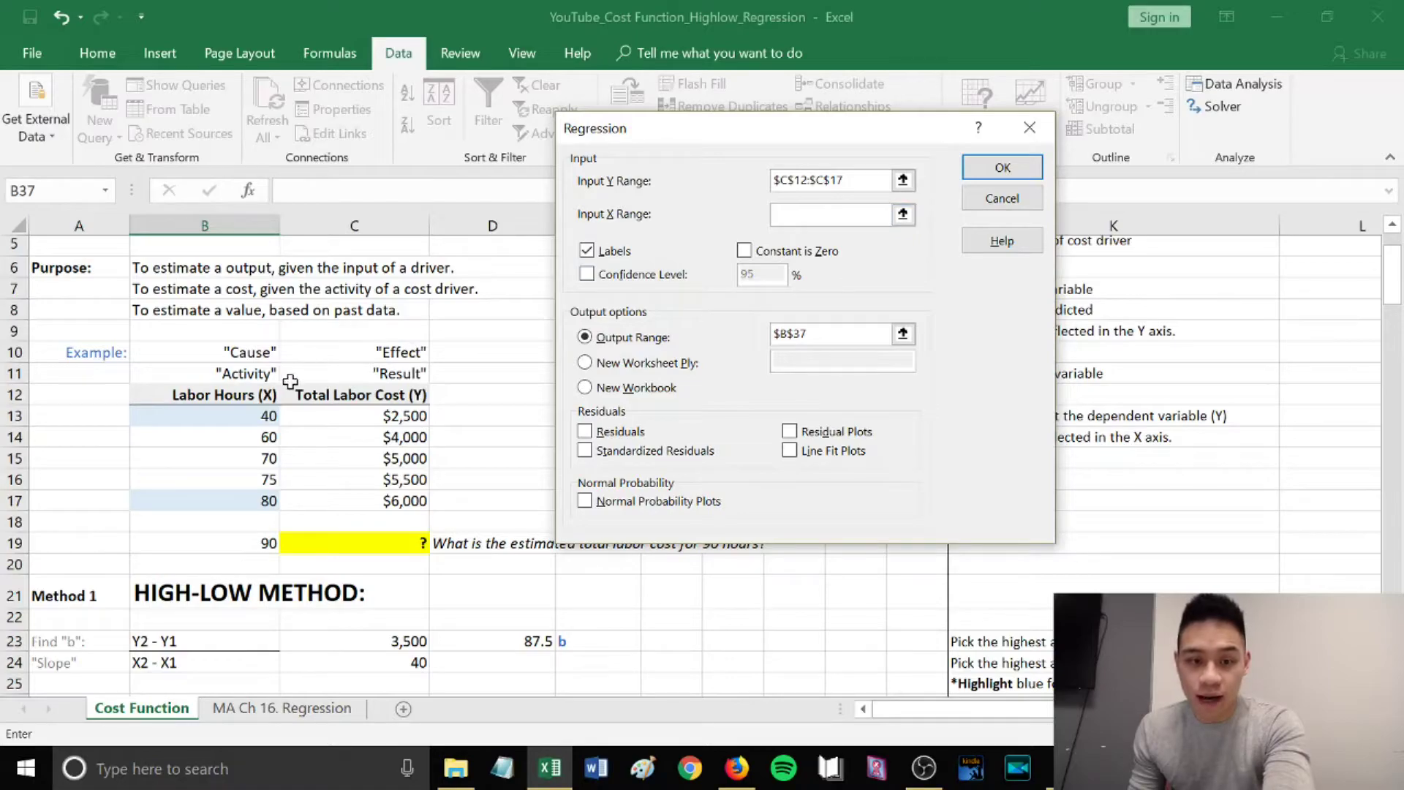
left_click_drag(260, 392, 247, 498)
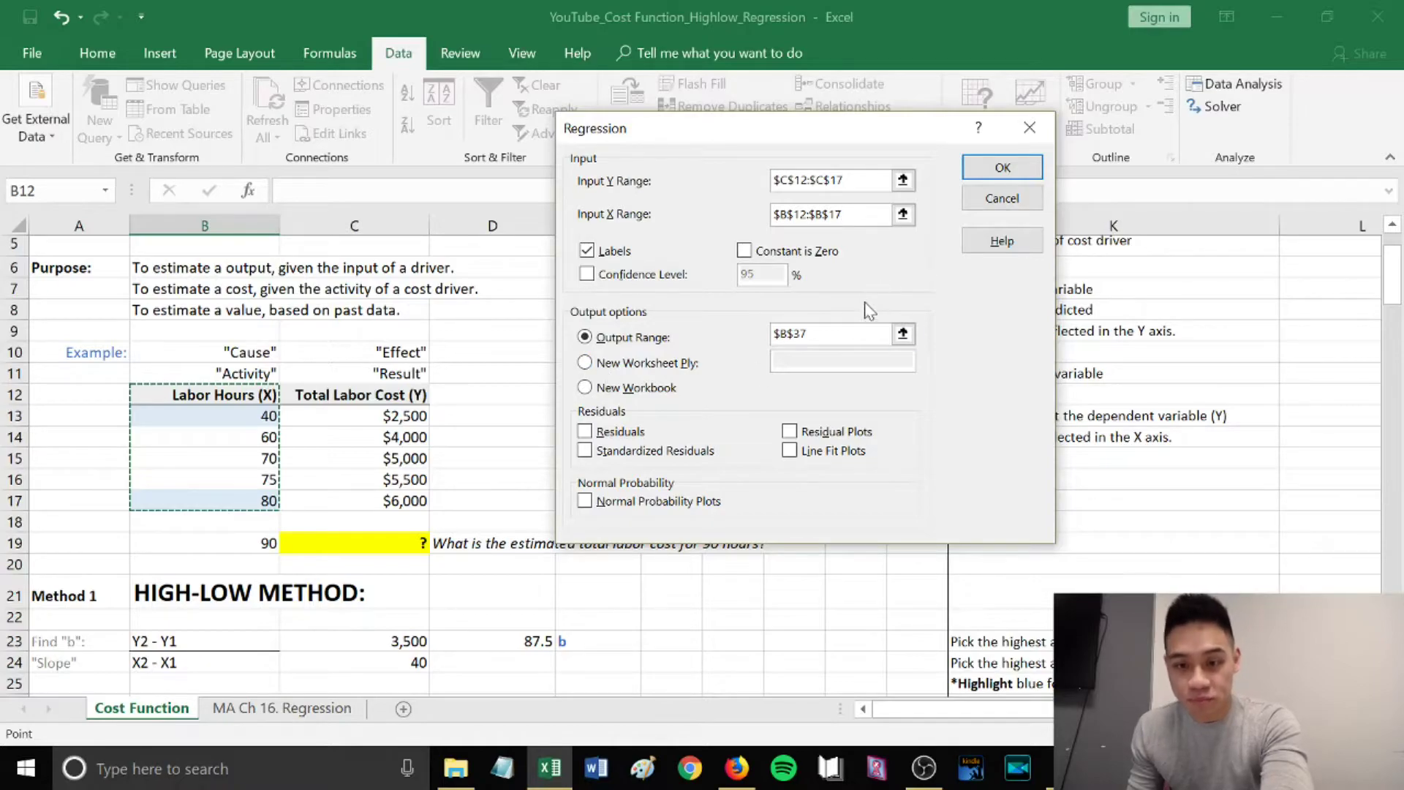
left_click(694, 343)
key("BackSpace")
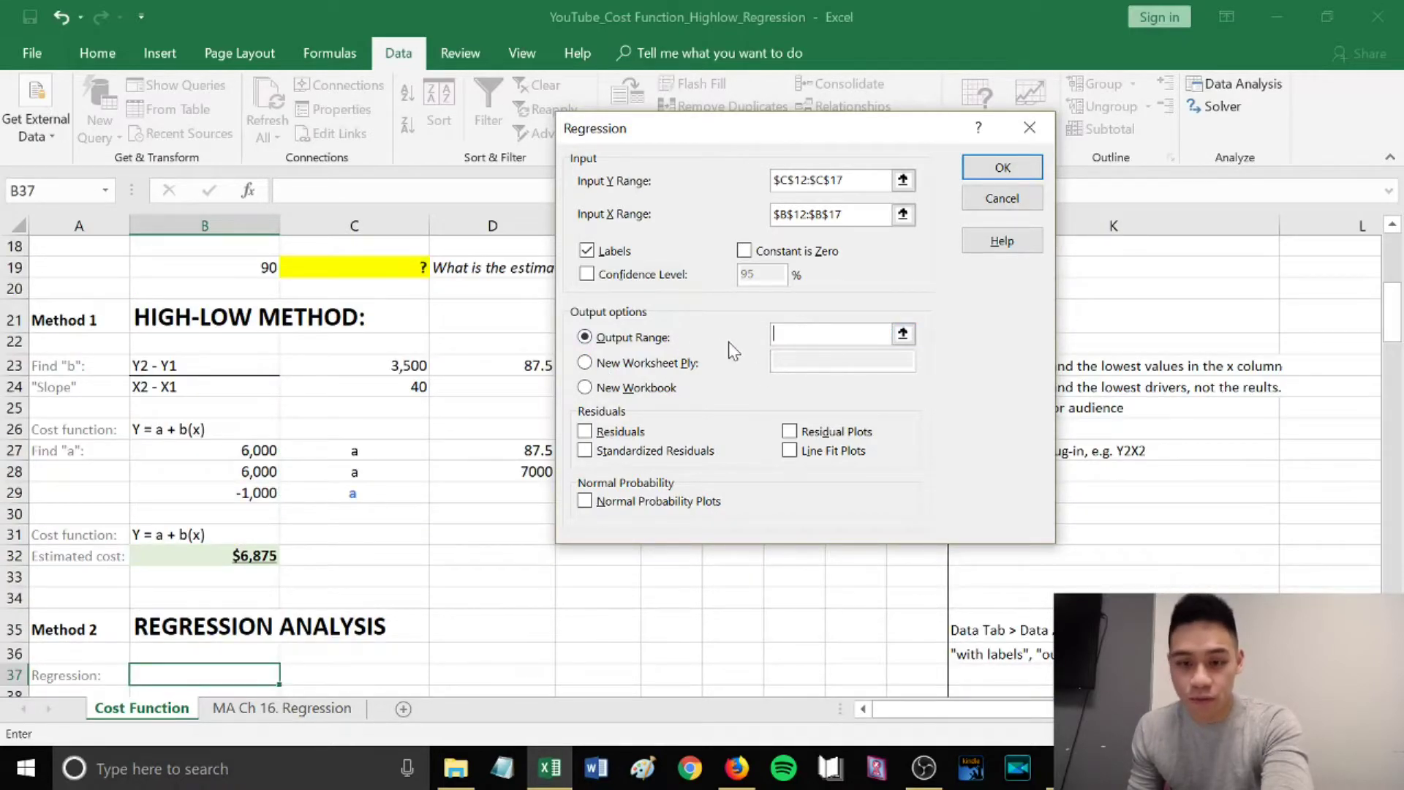
left_click_drag(1401, 341, 1401, 364)
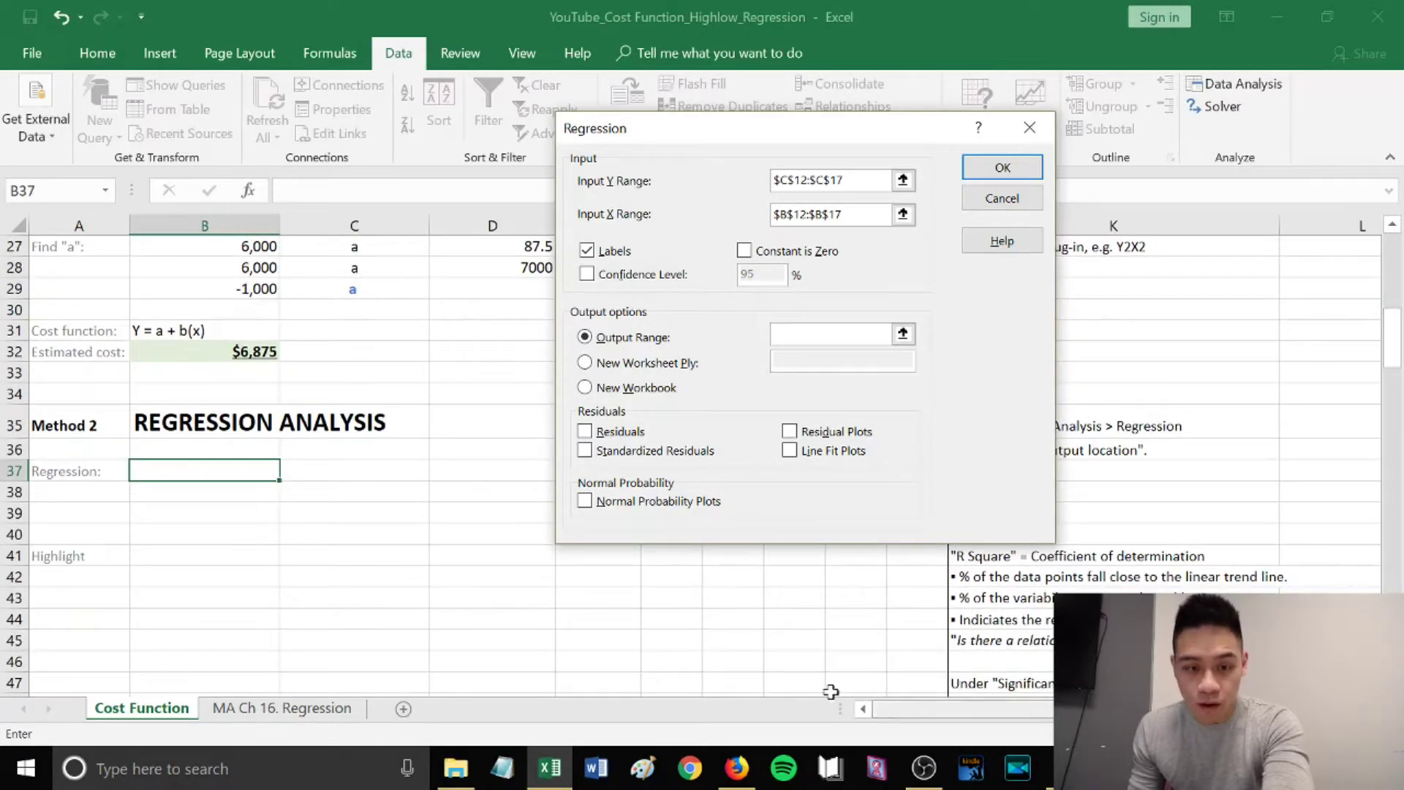
scroll(249, 475, "down", 1)
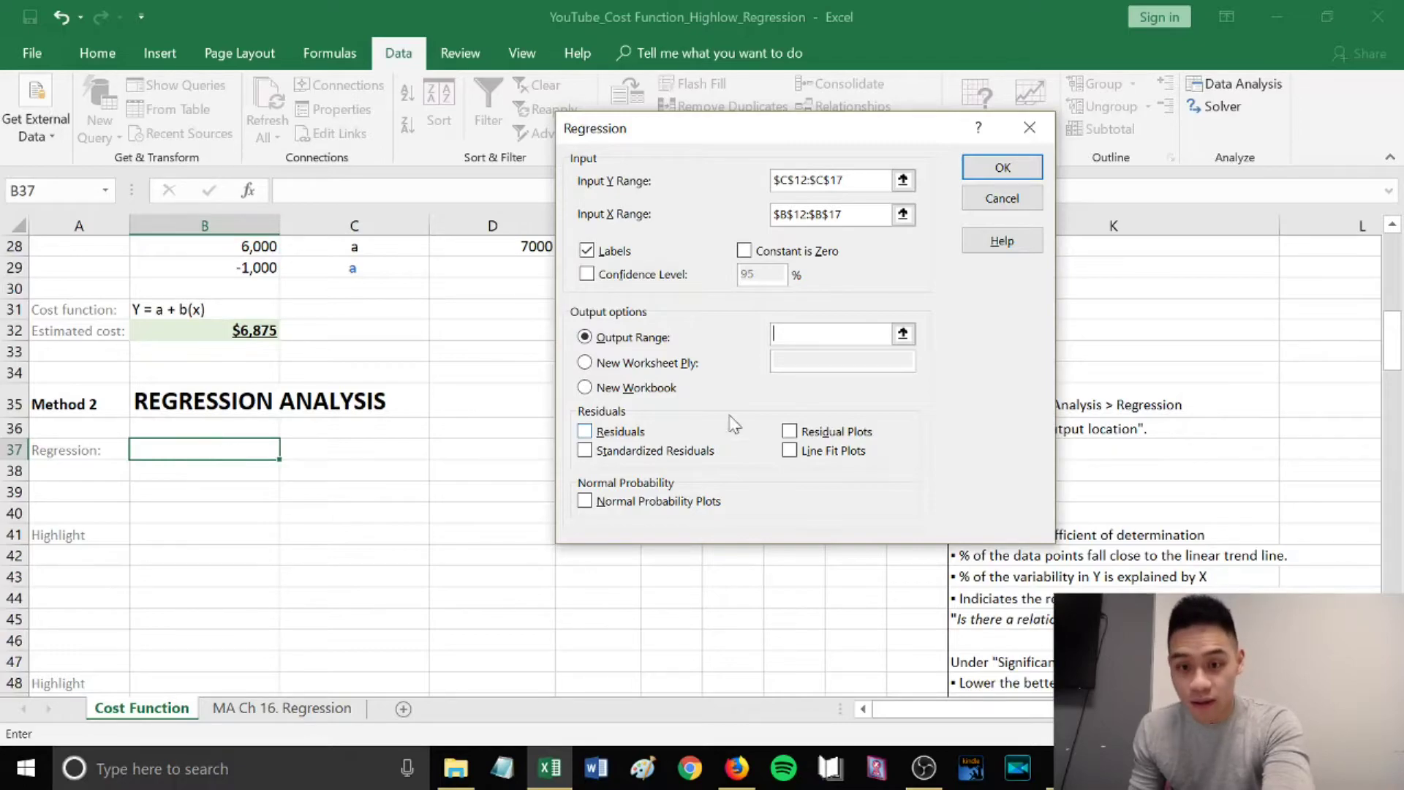
left_click(193, 451)
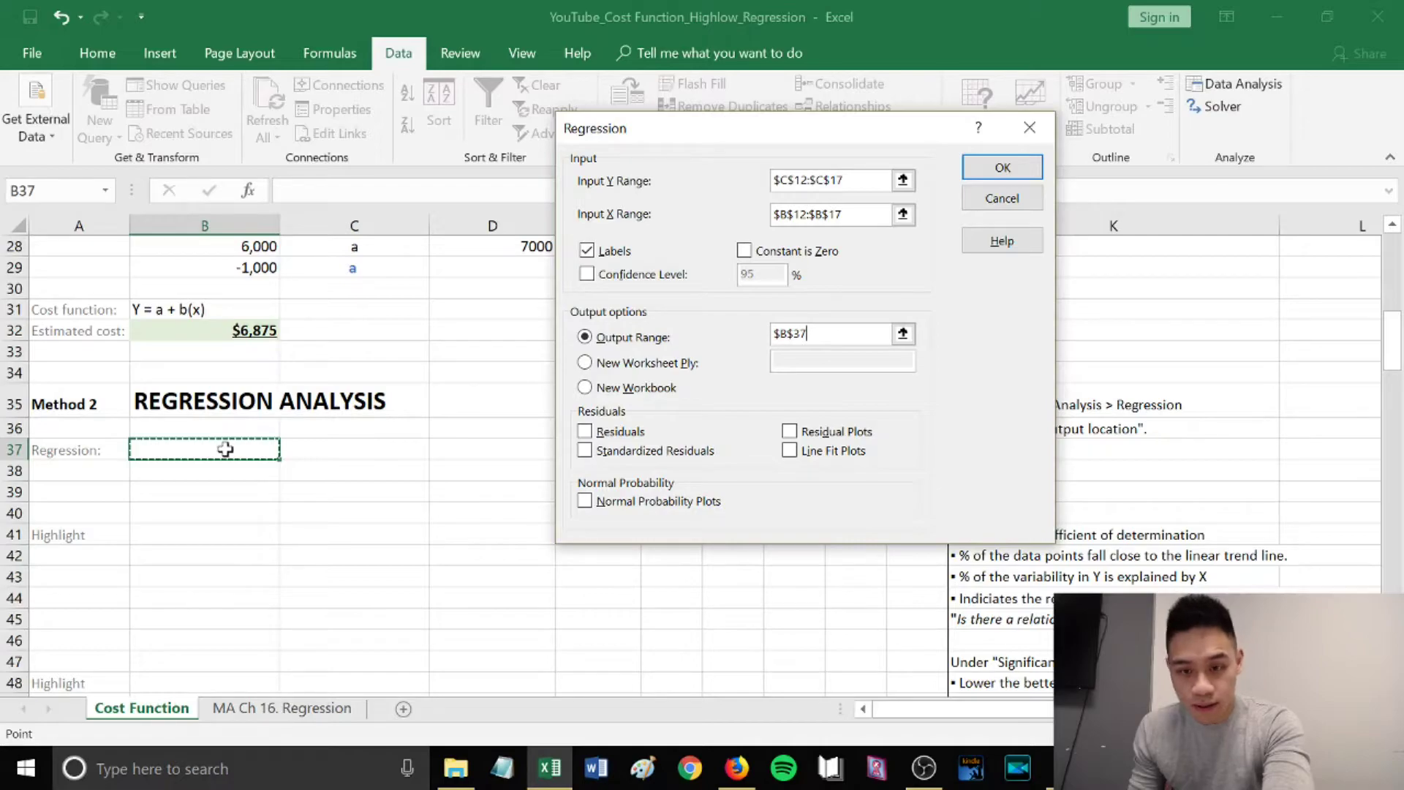
left_click(1016, 165)
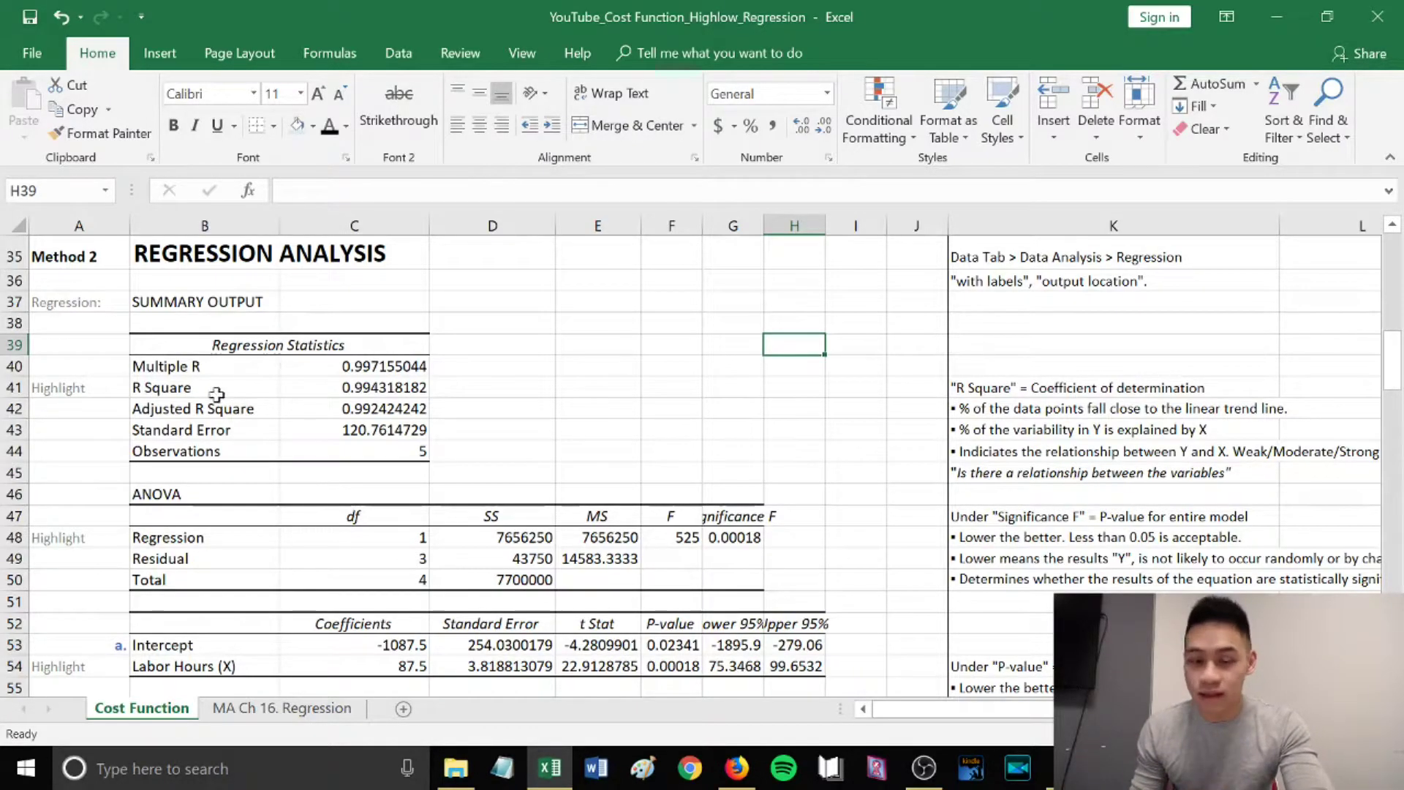
Make the R Square row B41:C41 bold with light-blue fill and check its 0.994 value.
left_click_drag(182, 388, 357, 392)
key("ctrl+b")
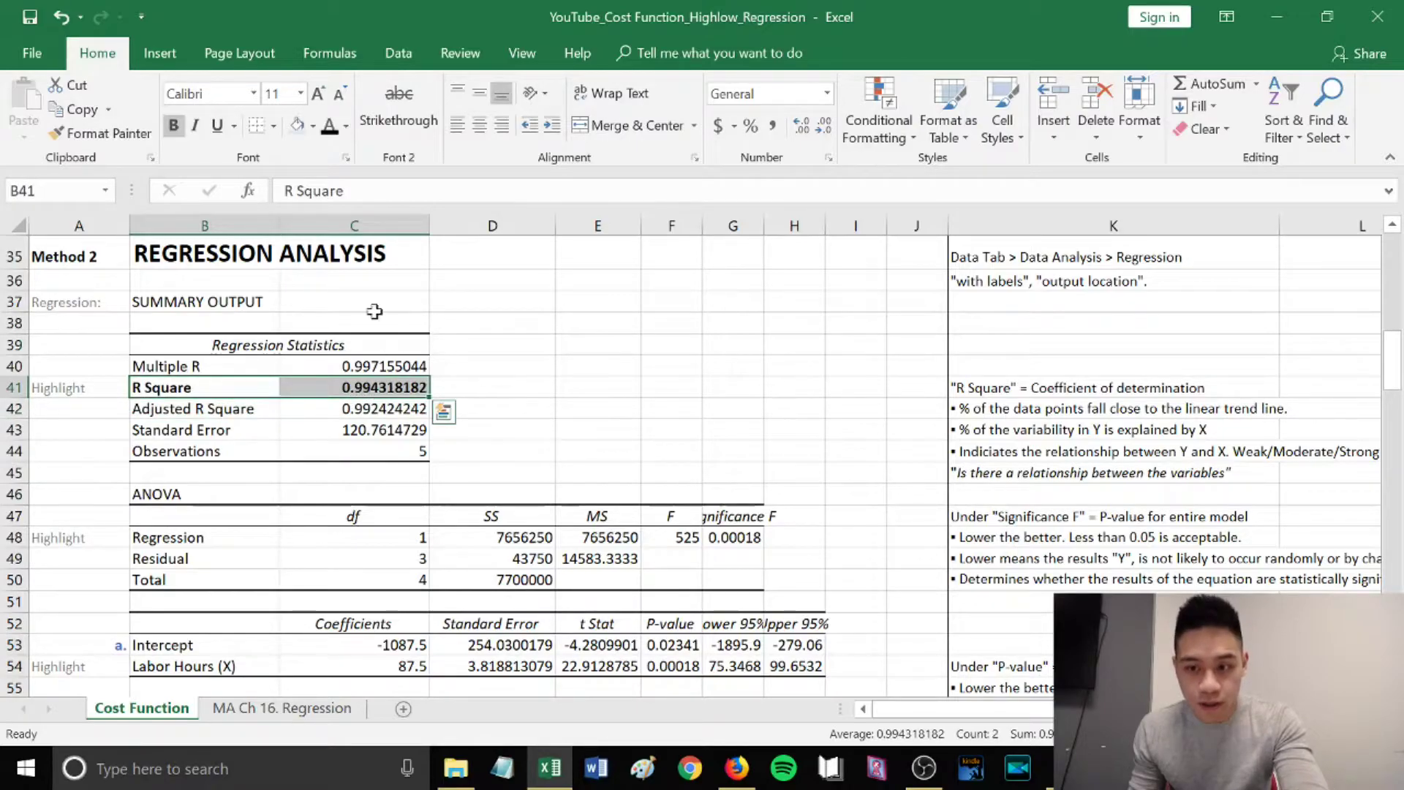
left_click(298, 128)
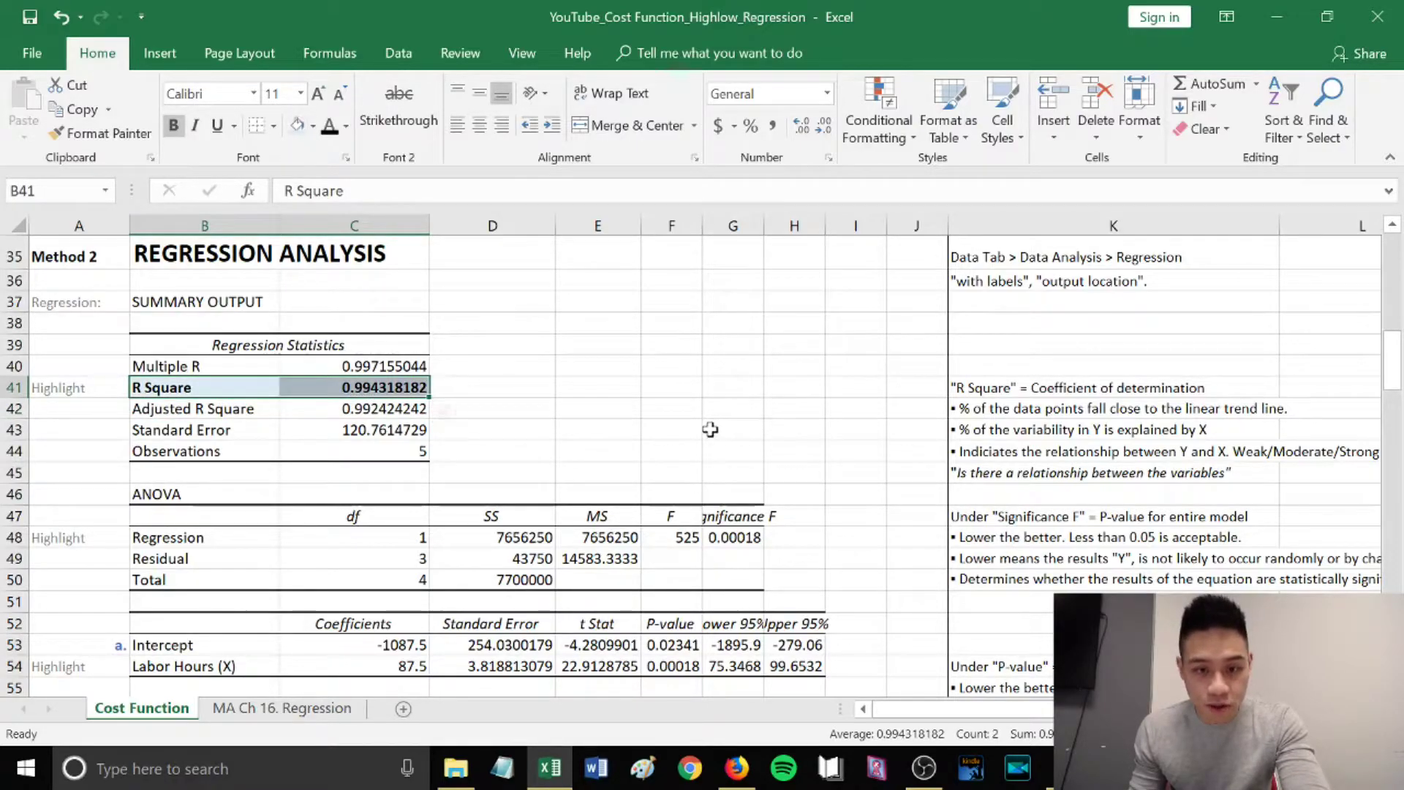
left_click(732, 387)
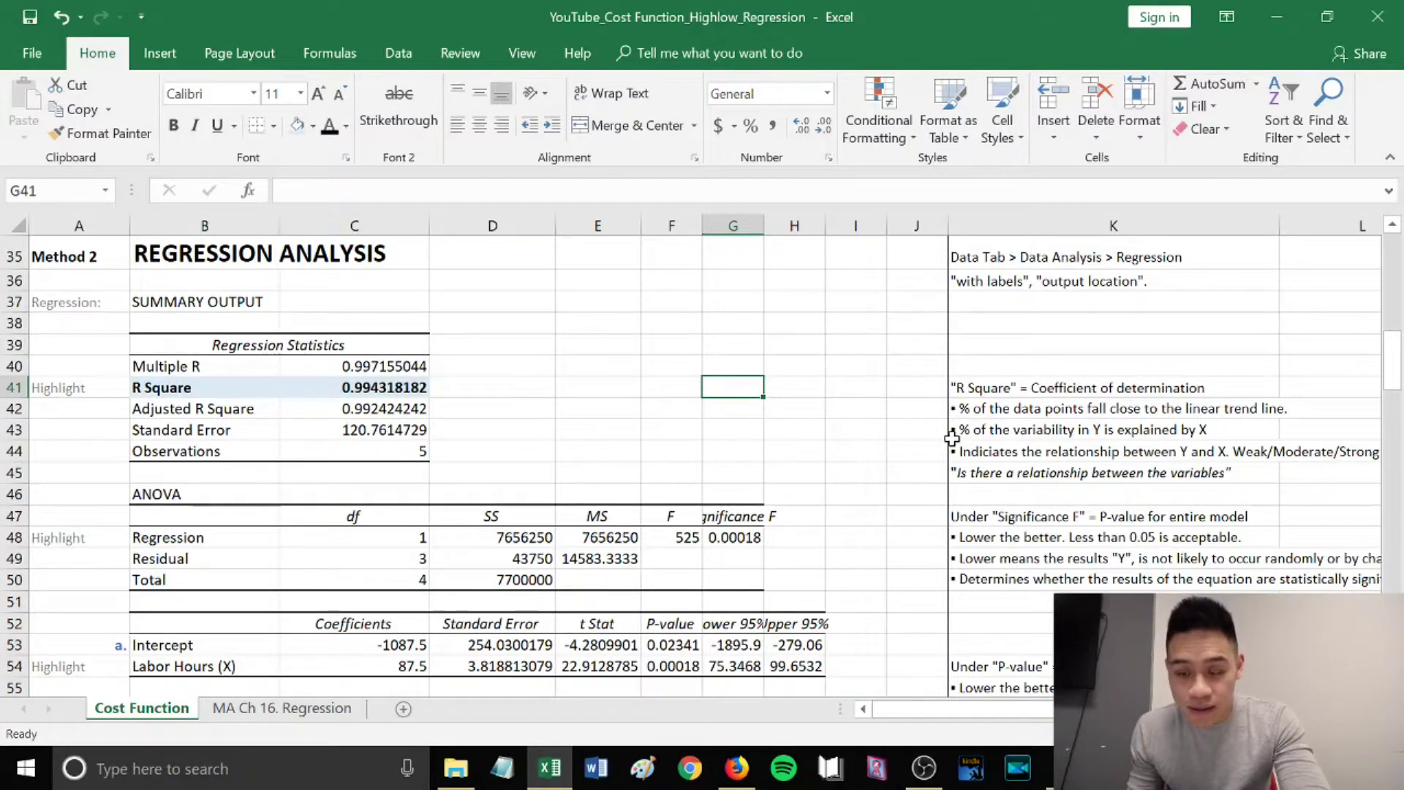
left_click(360, 389)
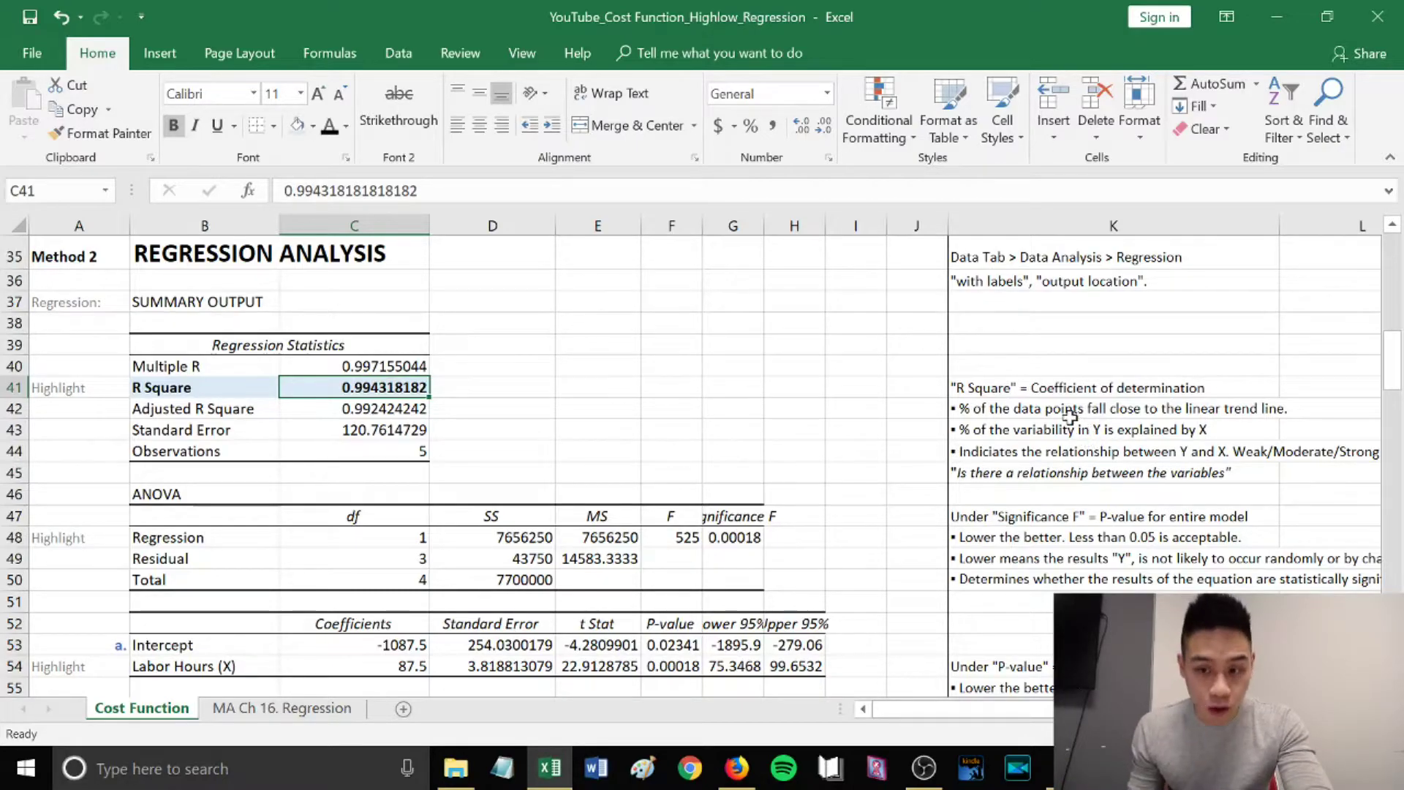
Make the Significance F value 0.00018 bold.
scroll(735, 460, "down", 1)
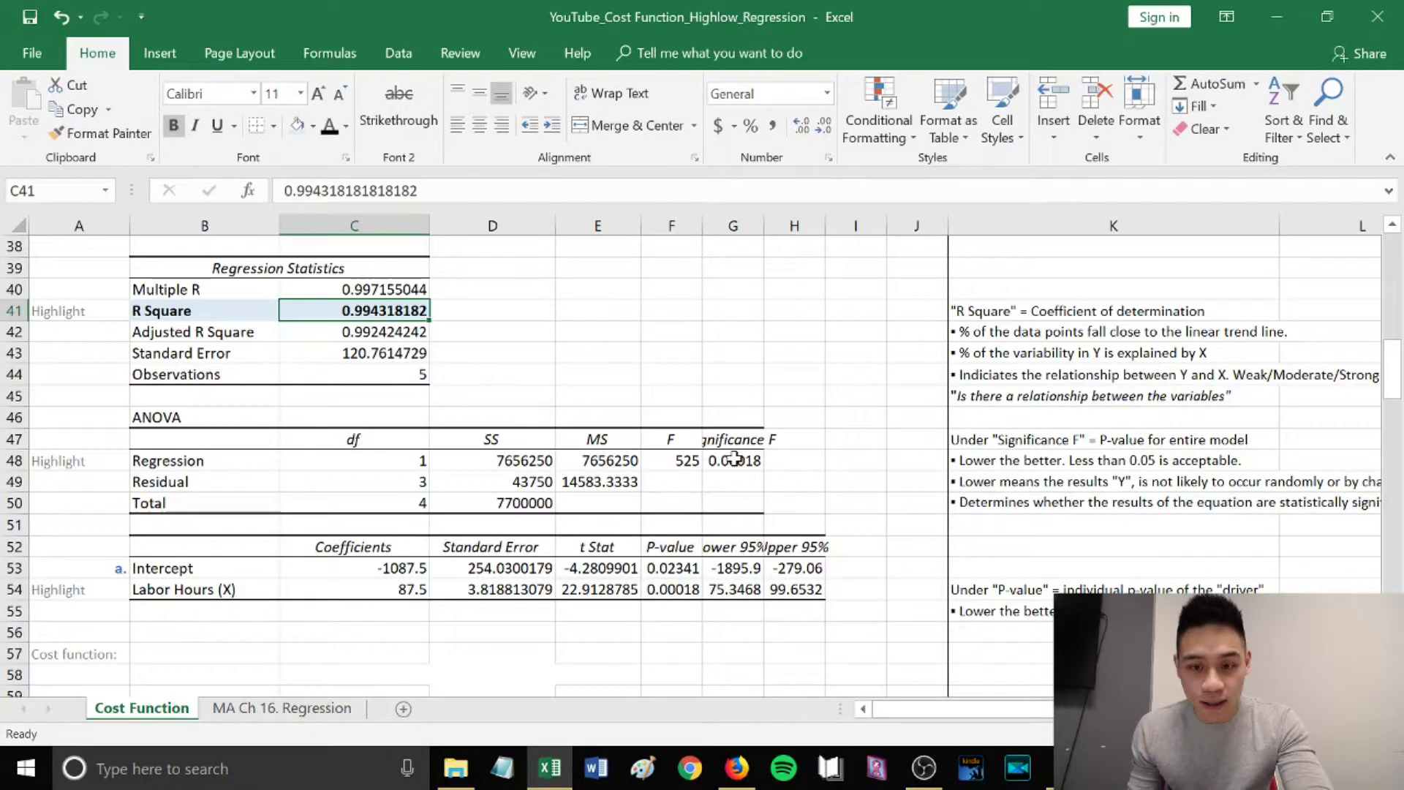
left_click(735, 459)
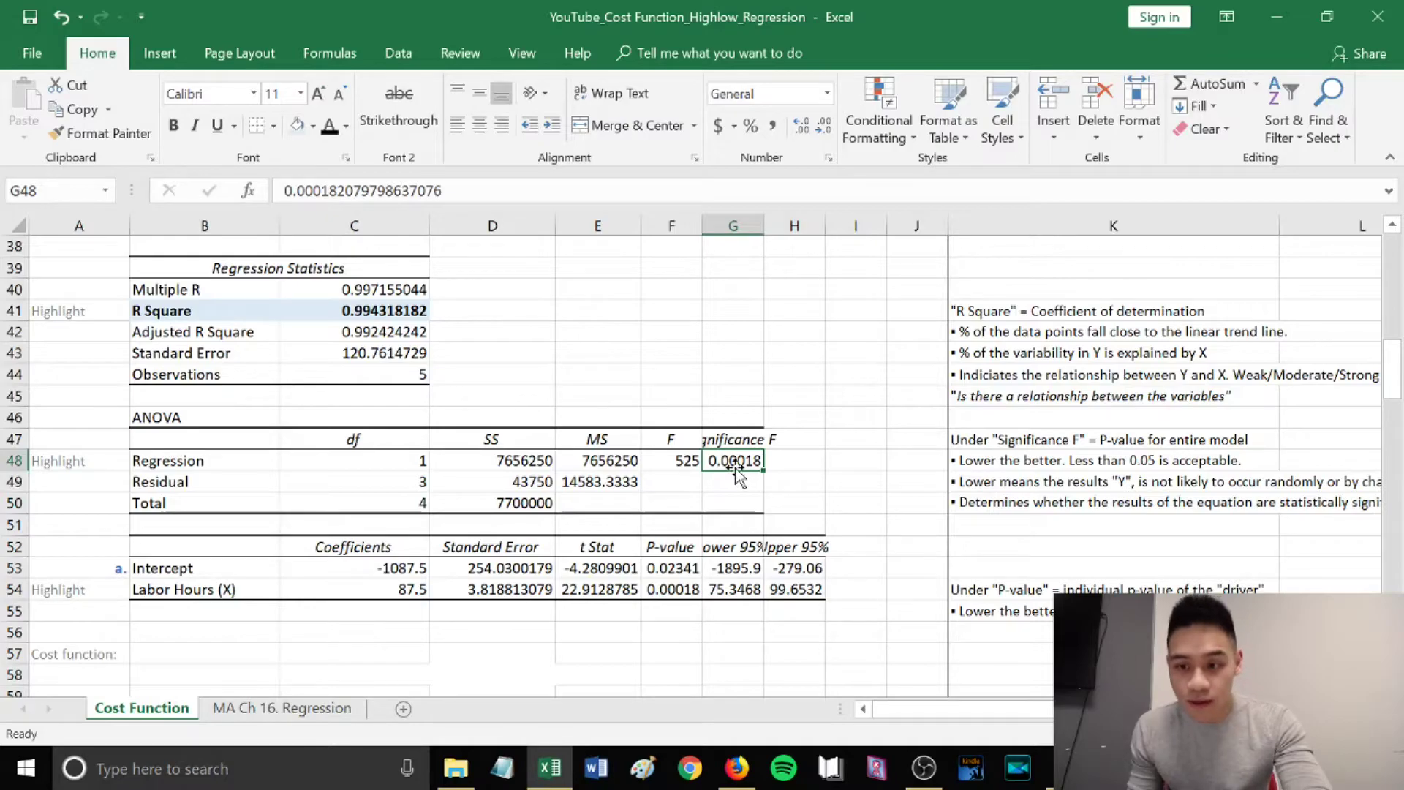
left_click(174, 128)
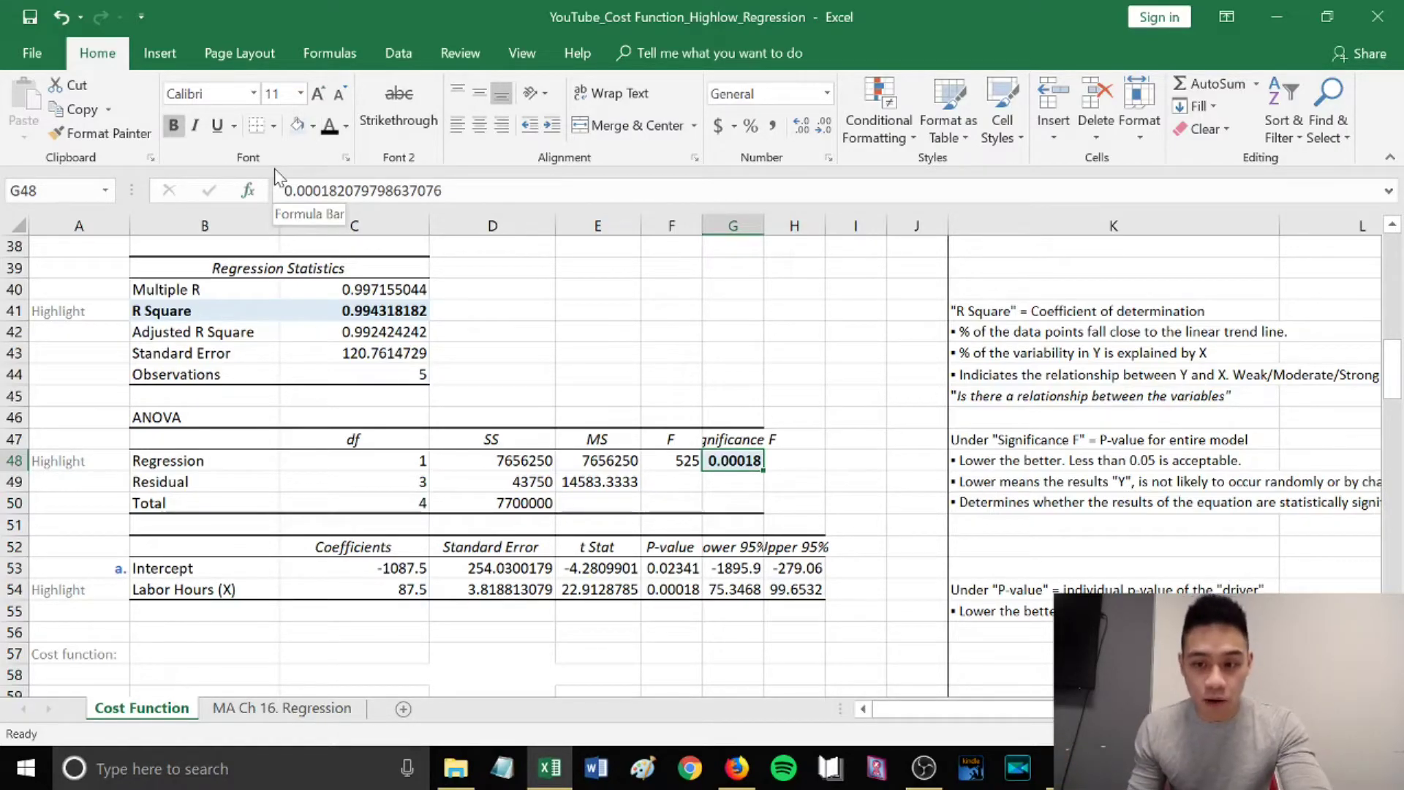
scroll(486, 300, "up", 1)
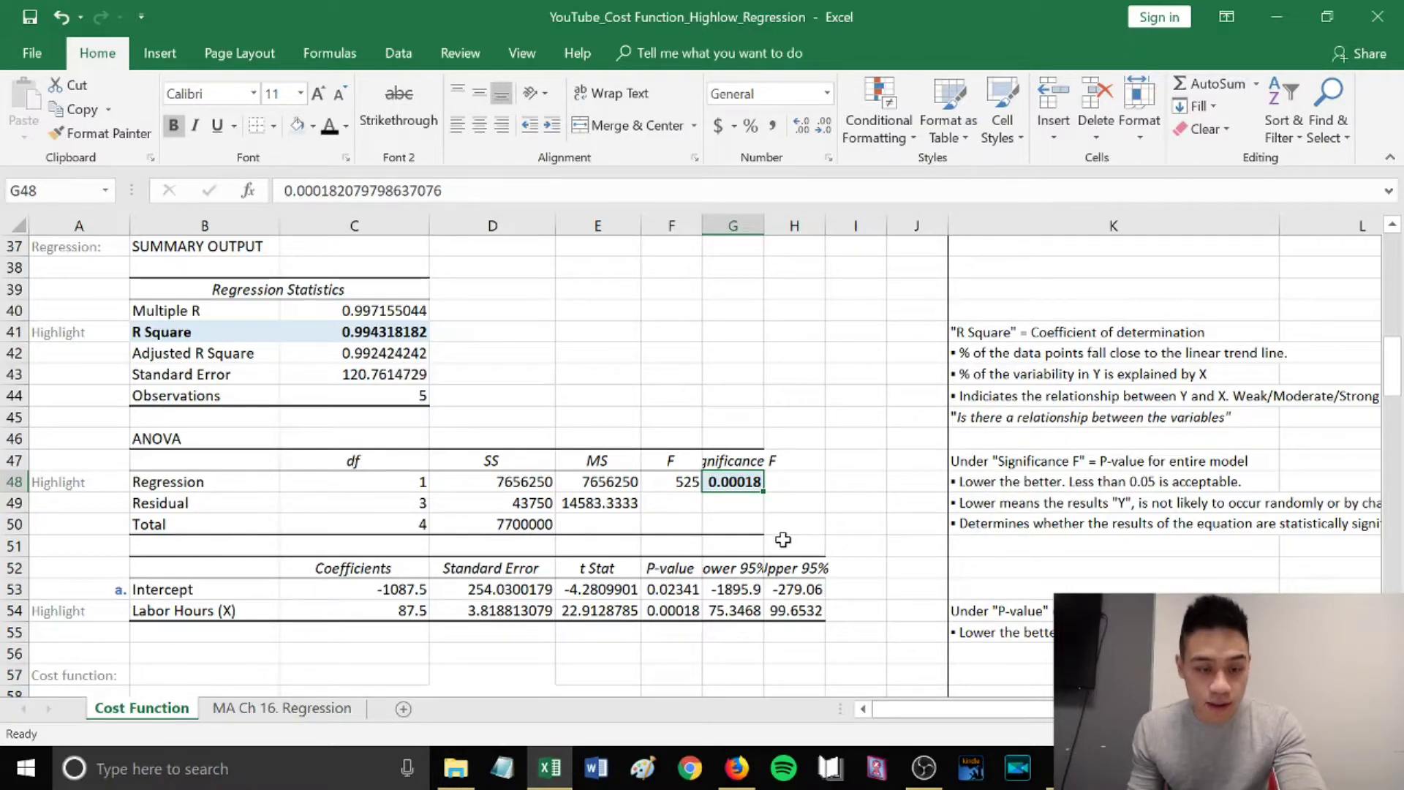
scroll(761, 544, "down", 1)
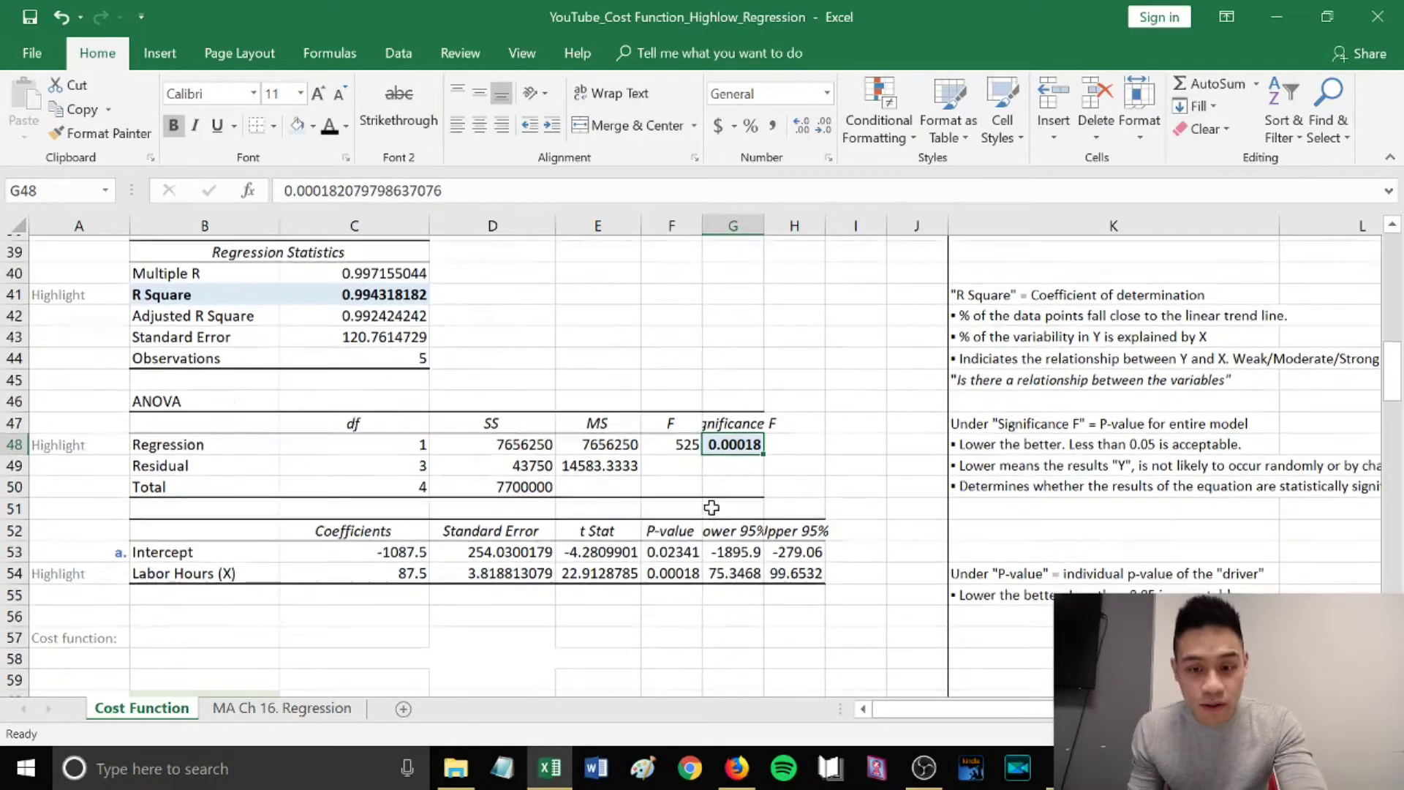
scroll(711, 501, "down", 1)
scroll(711, 502, "up", 1)
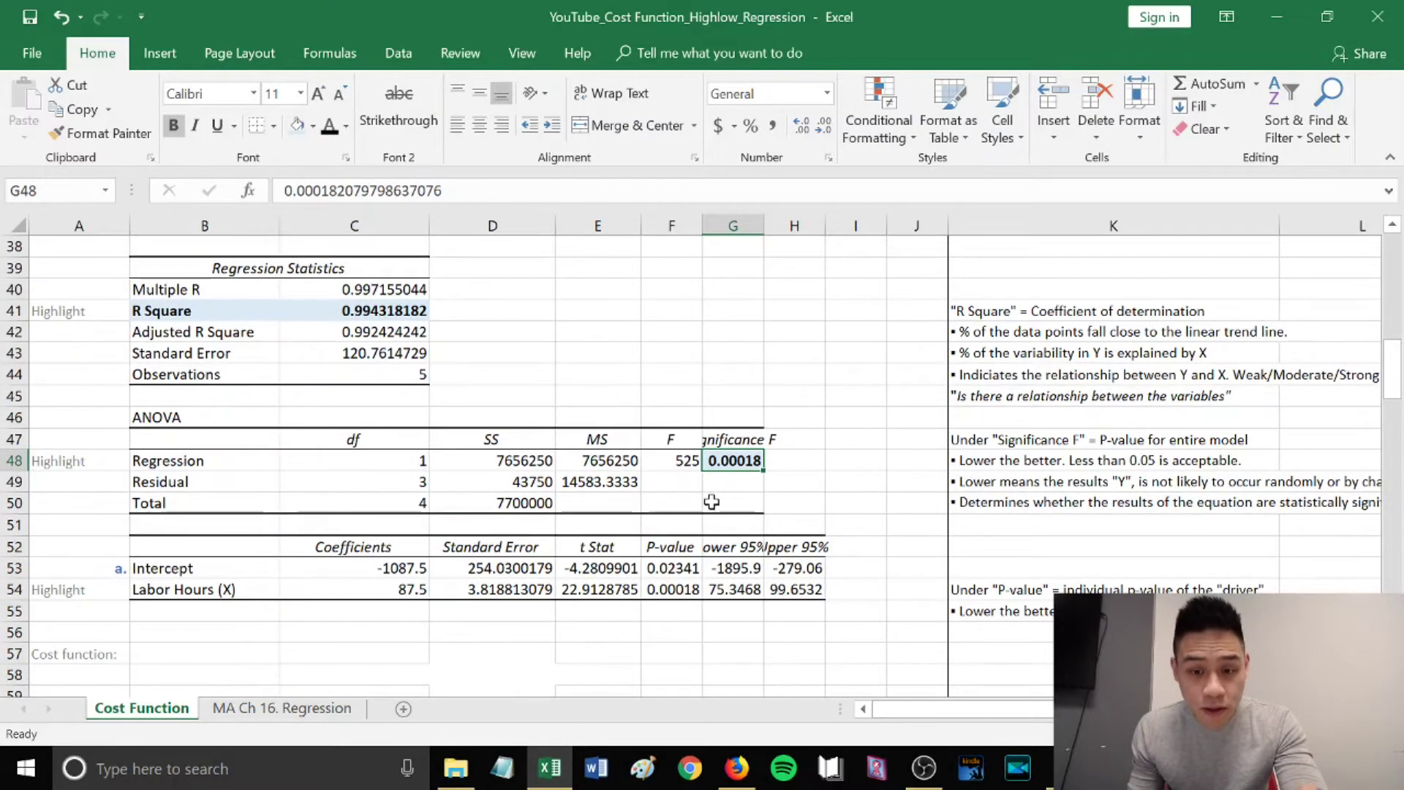
Make the Labor Hours p-value bold with light-blue fill.
left_click(677, 591)
left_click(174, 125)
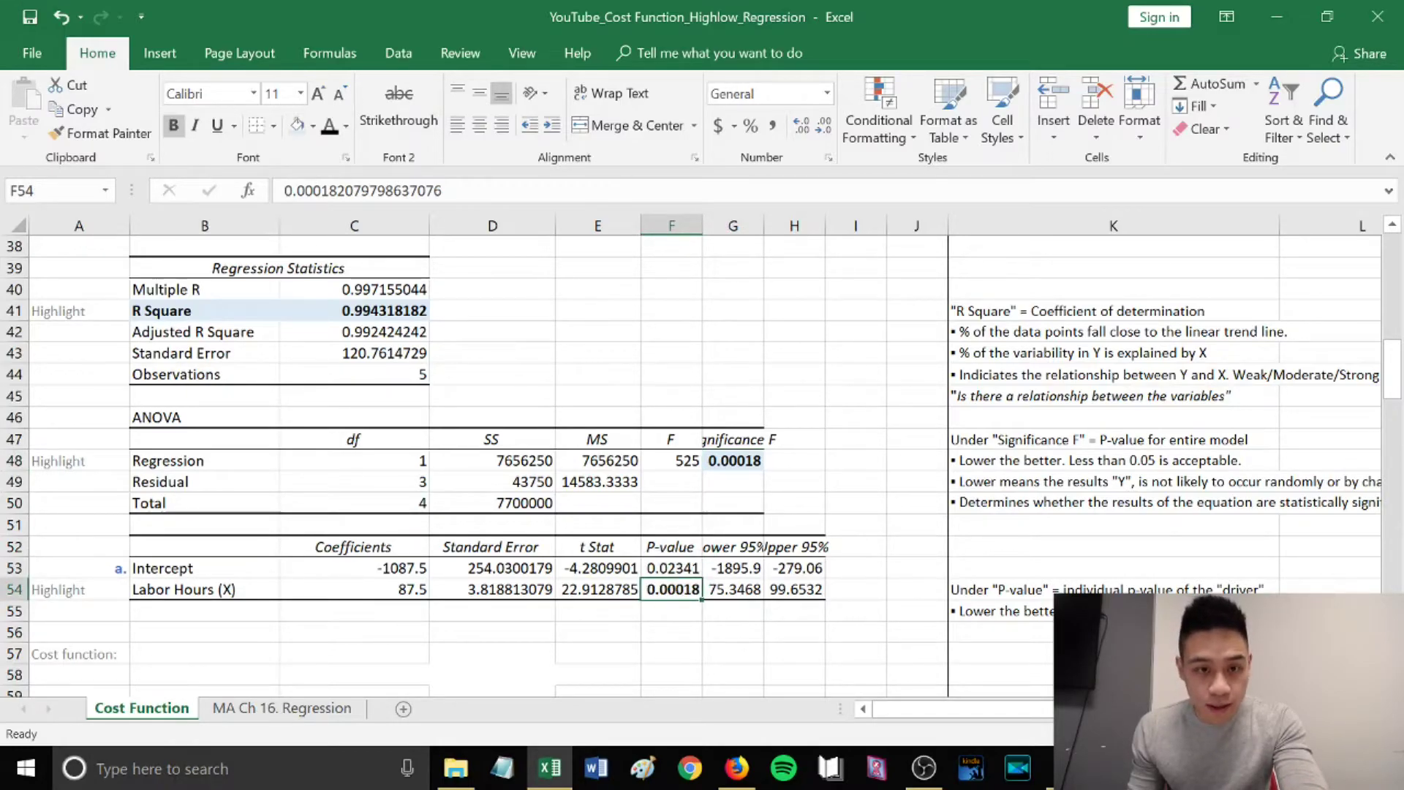
left_click(297, 128)
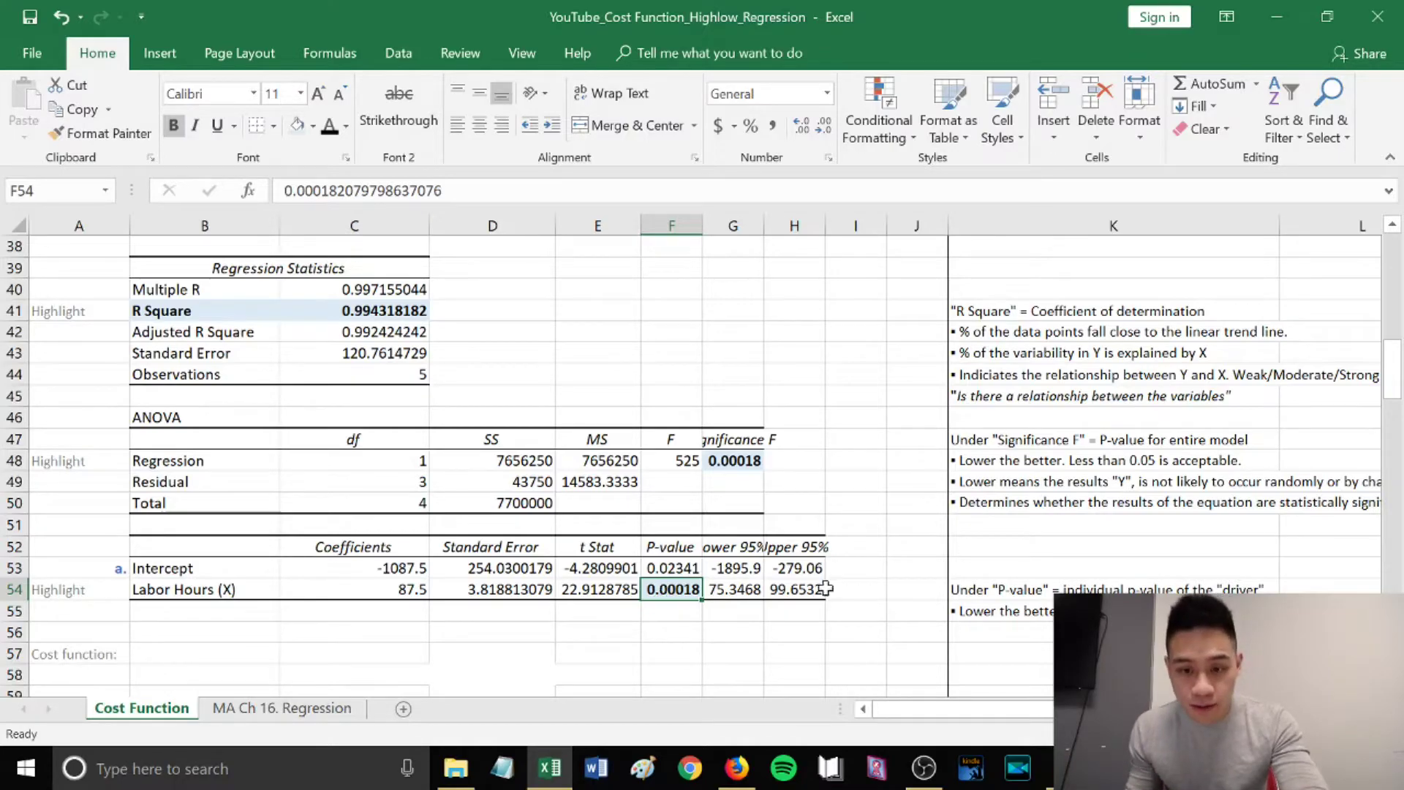
scroll(1189, 568, "down", 1)
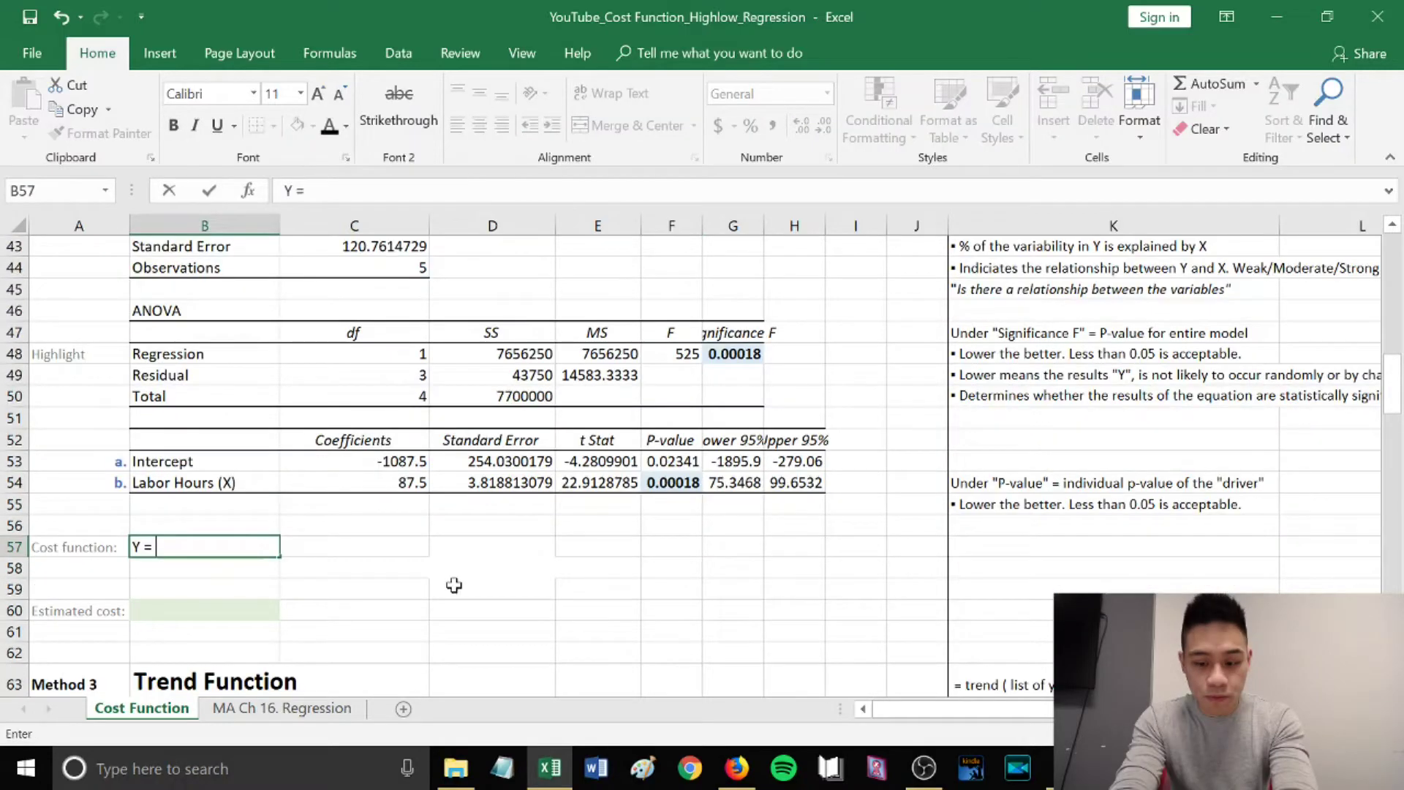
Finish the cost function as 'Y = a + b(x)' and highlight coefficients -1087.5 and 87.5 bold light blue.
type("a")
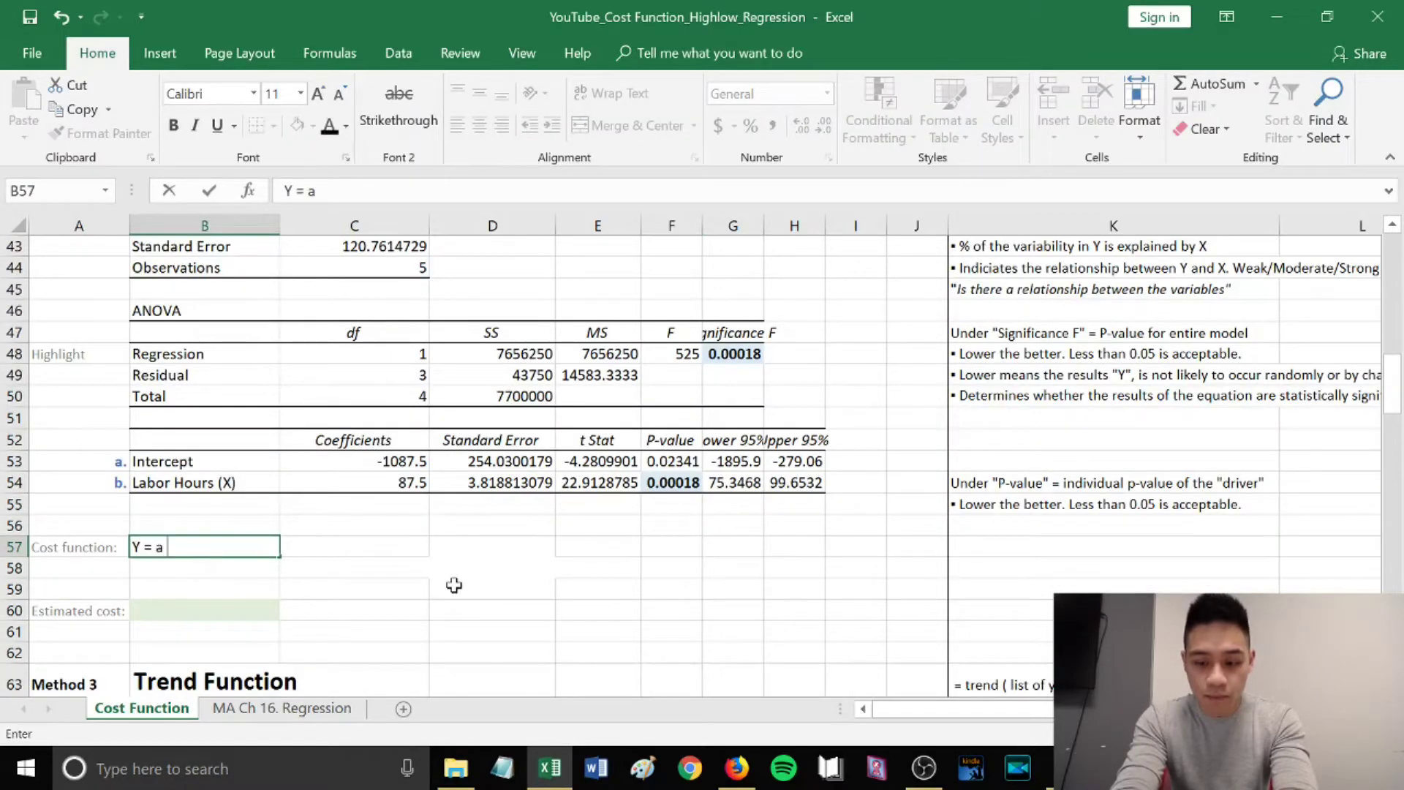
type(" + b(x")
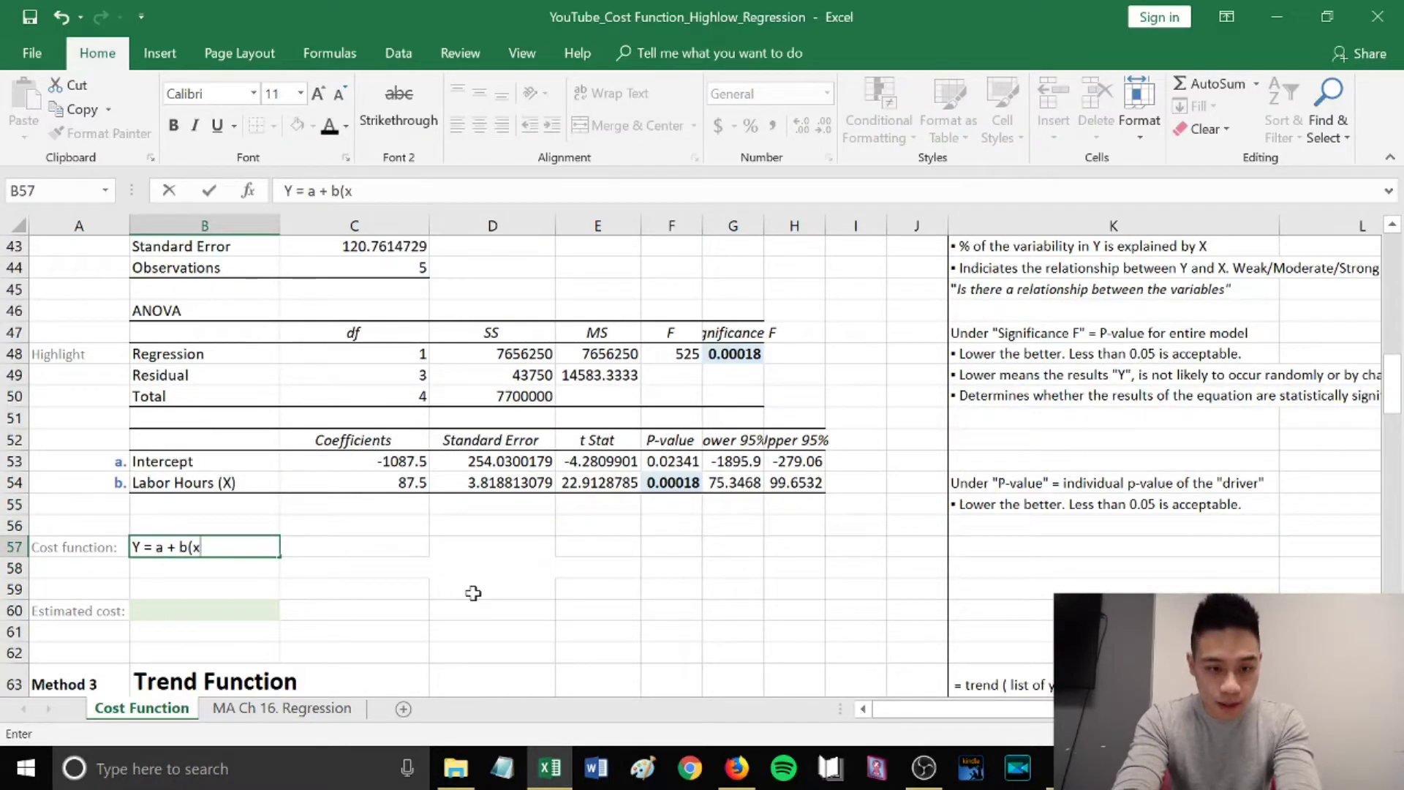
type(")")
scroll(472, 590, "up", 2)
left_click(420, 566)
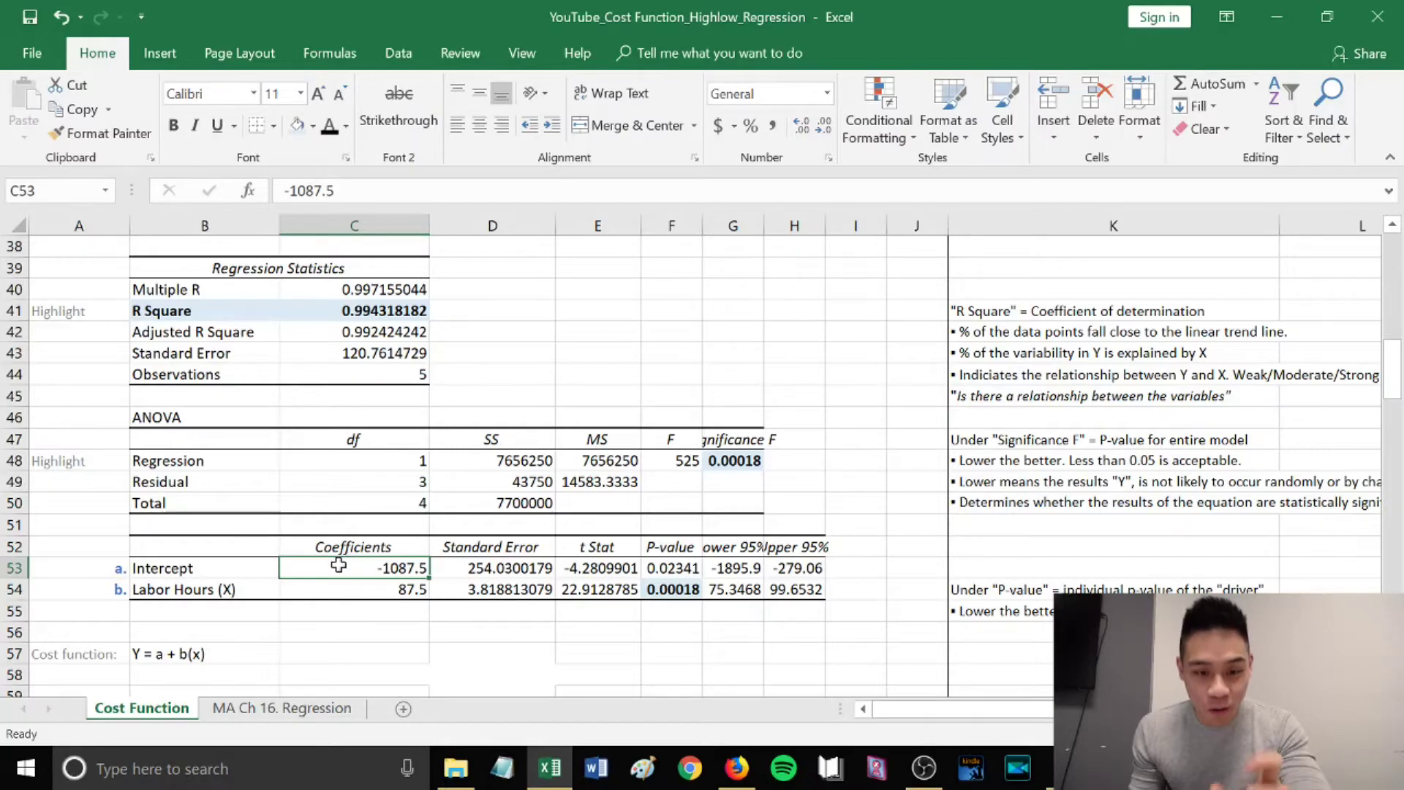
left_click_drag(338, 569, 331, 589)
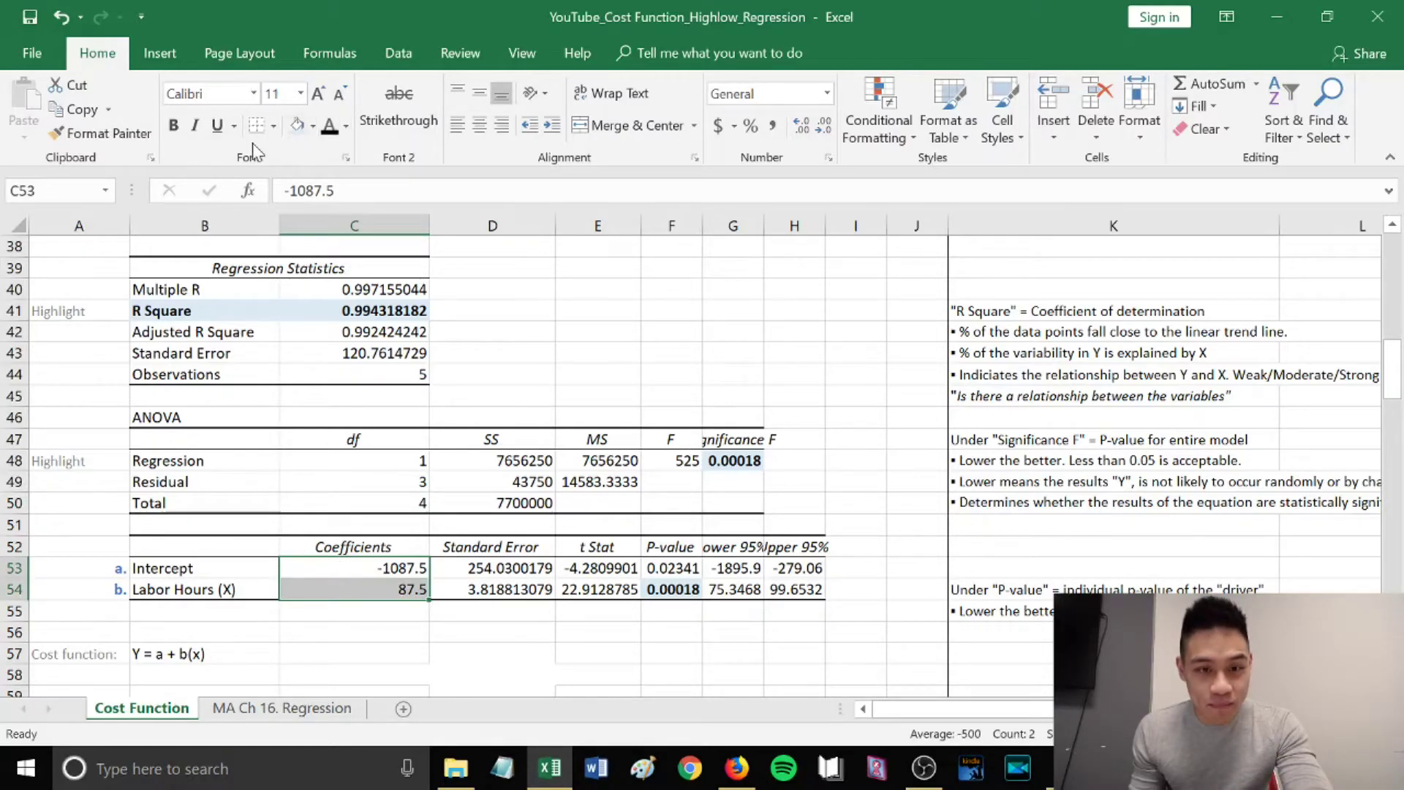
left_click(296, 125)
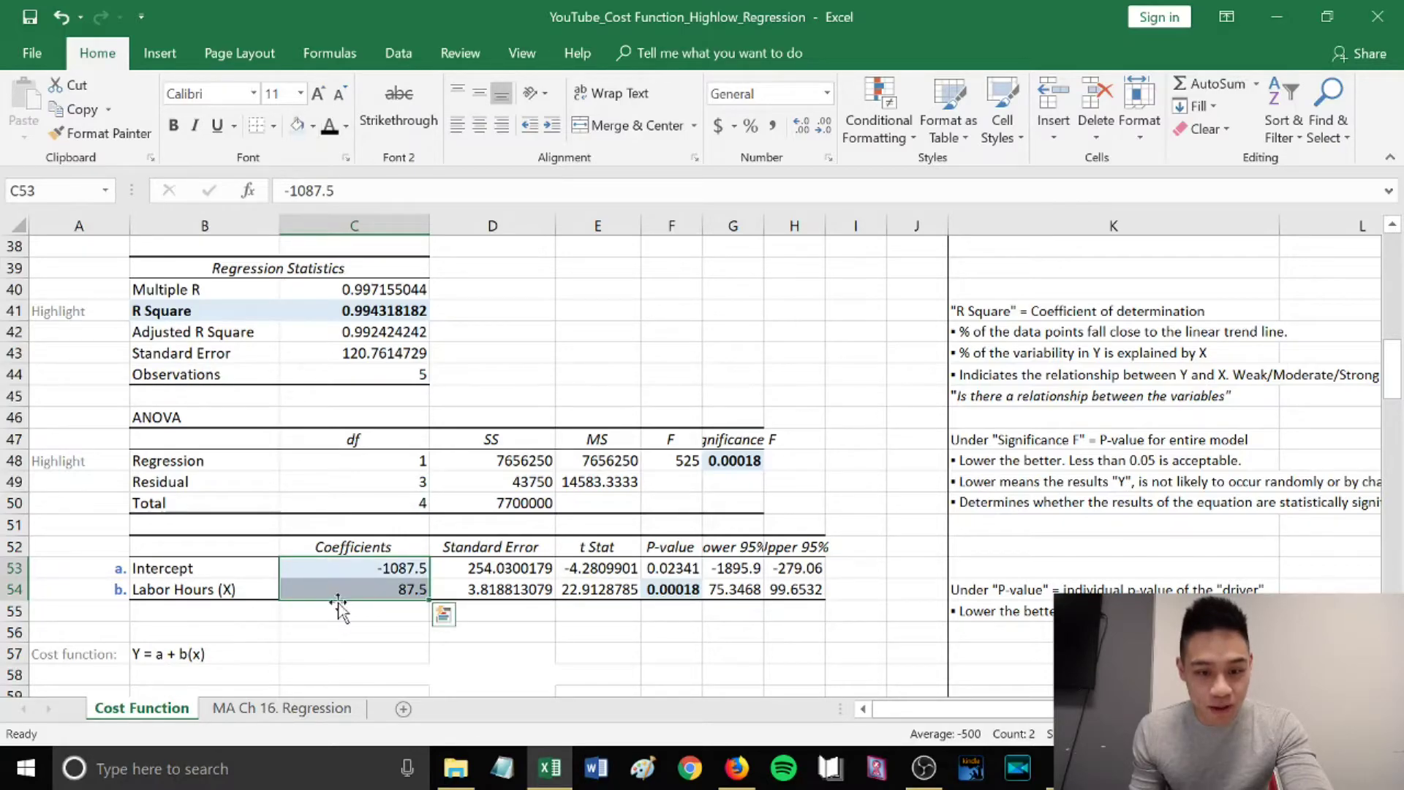
left_click(173, 125)
scroll(204, 589, "down", 1)
left_click(205, 588)
type("=")
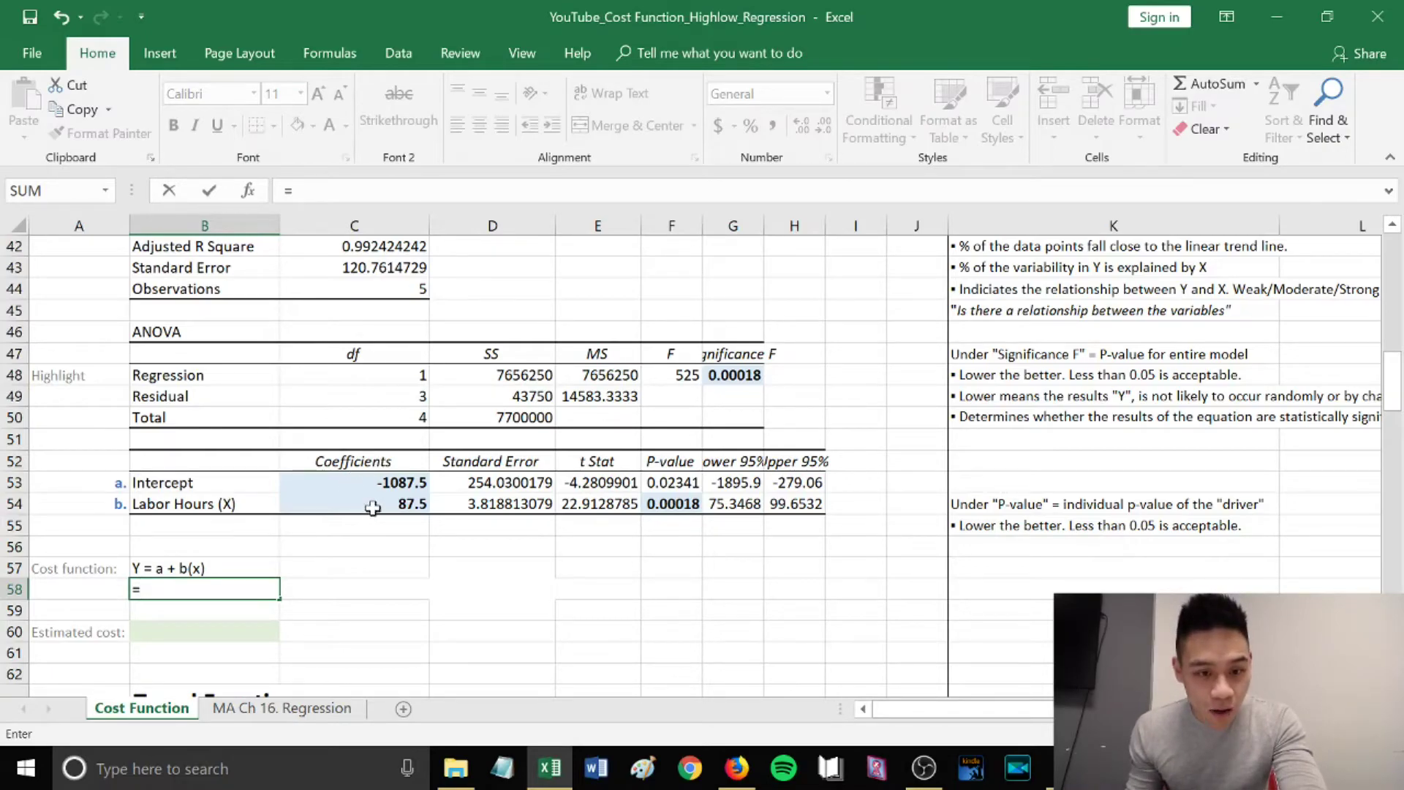
Link the intercept, Labor Hours coefficient and 90 hours from B19 into the regression cost row.
left_click(388, 484)
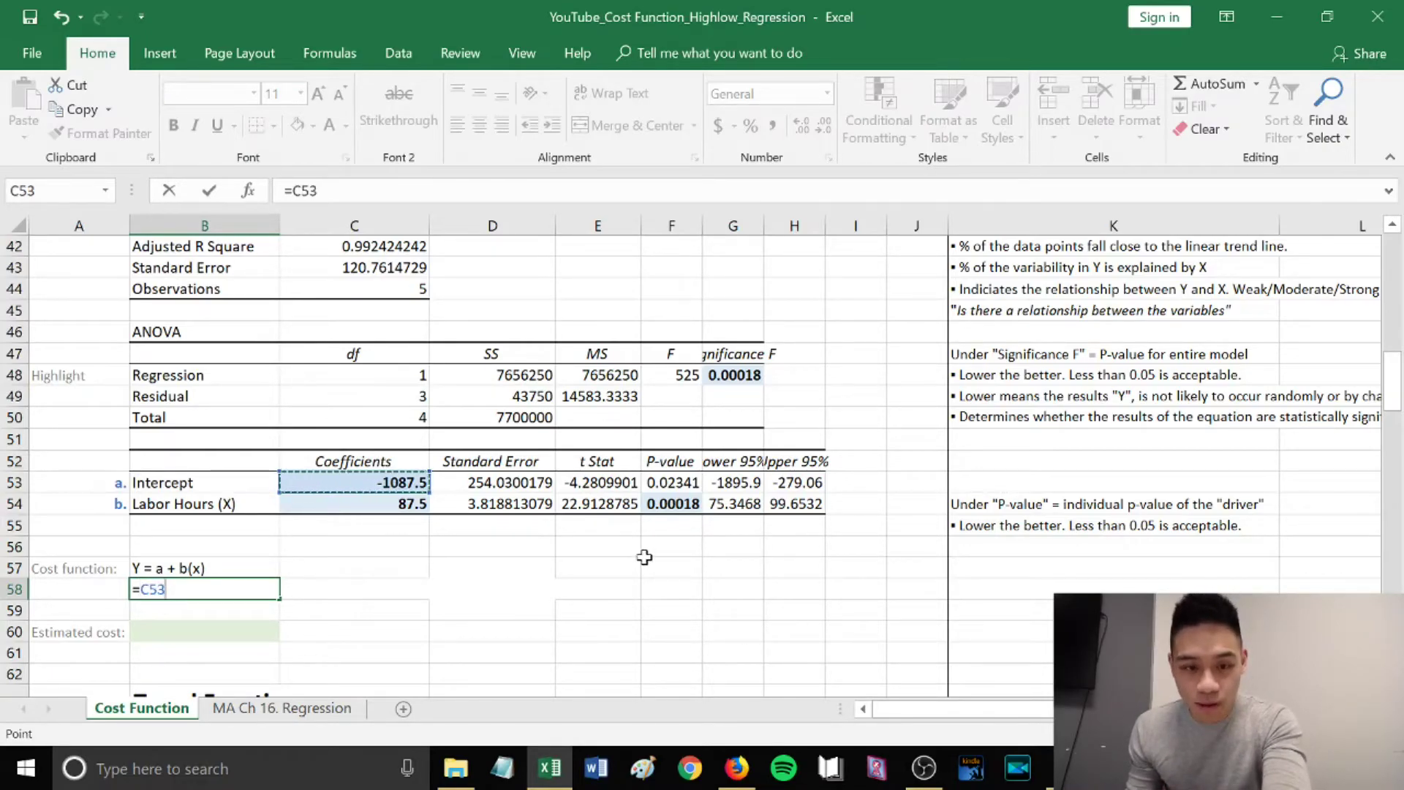
key("Tab")
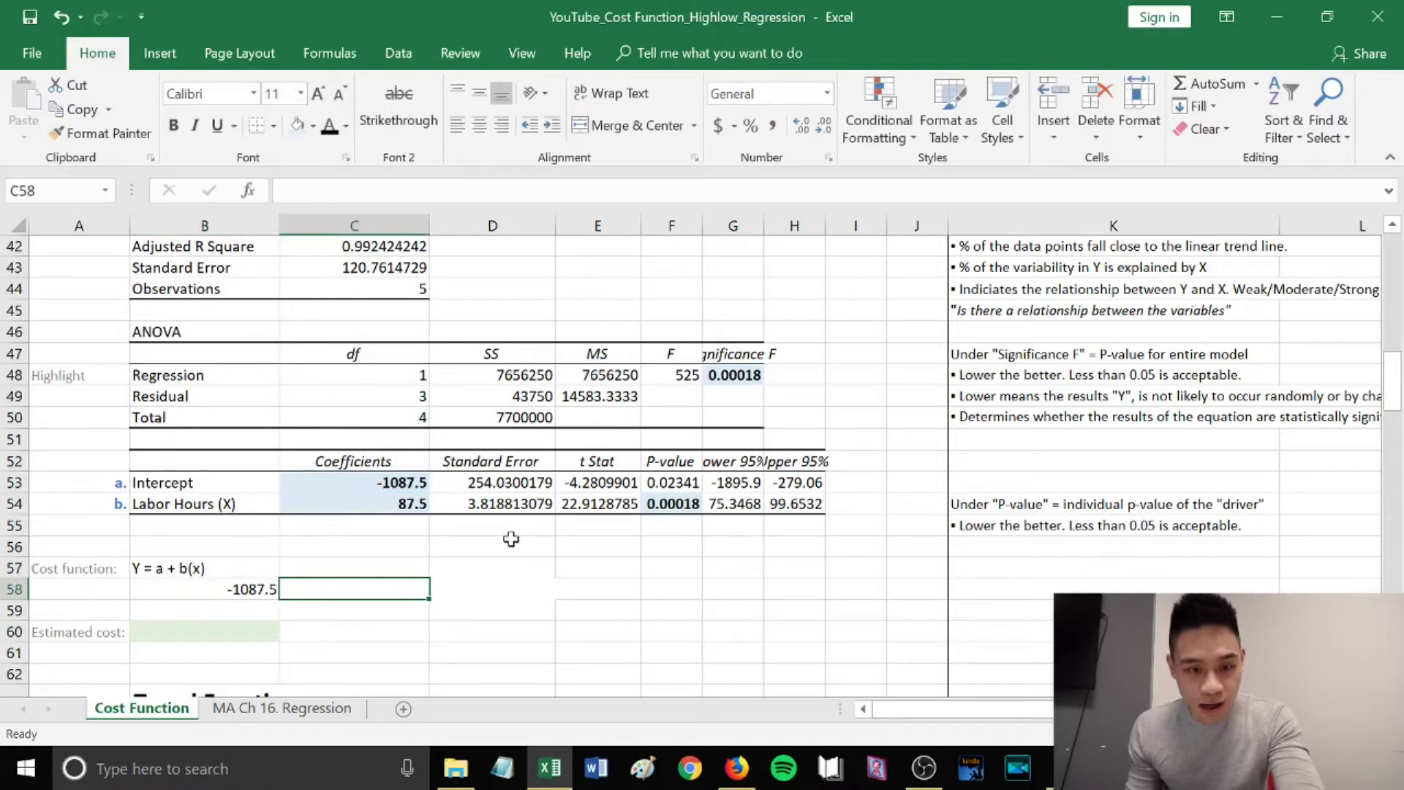
type("=")
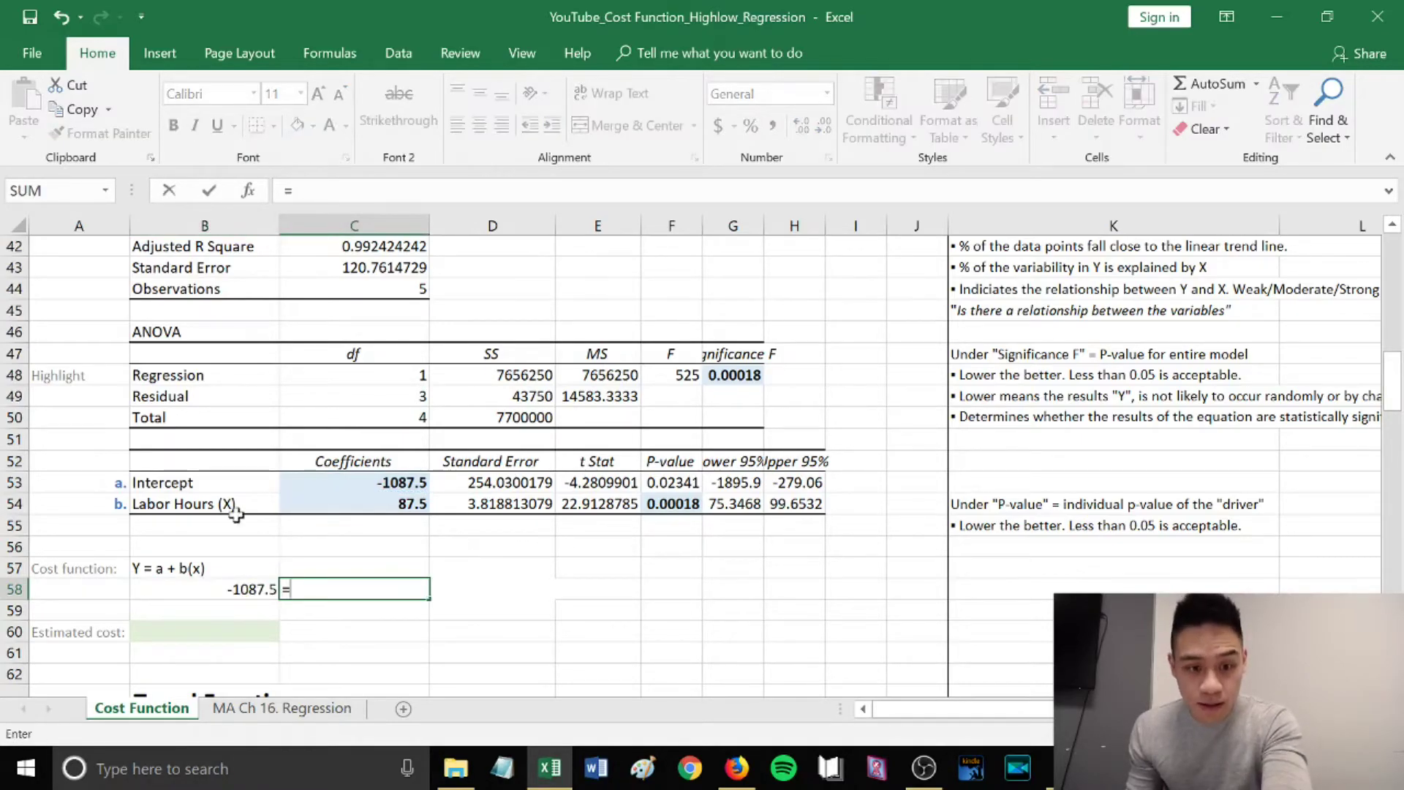
left_click(365, 501)
key("Tab")
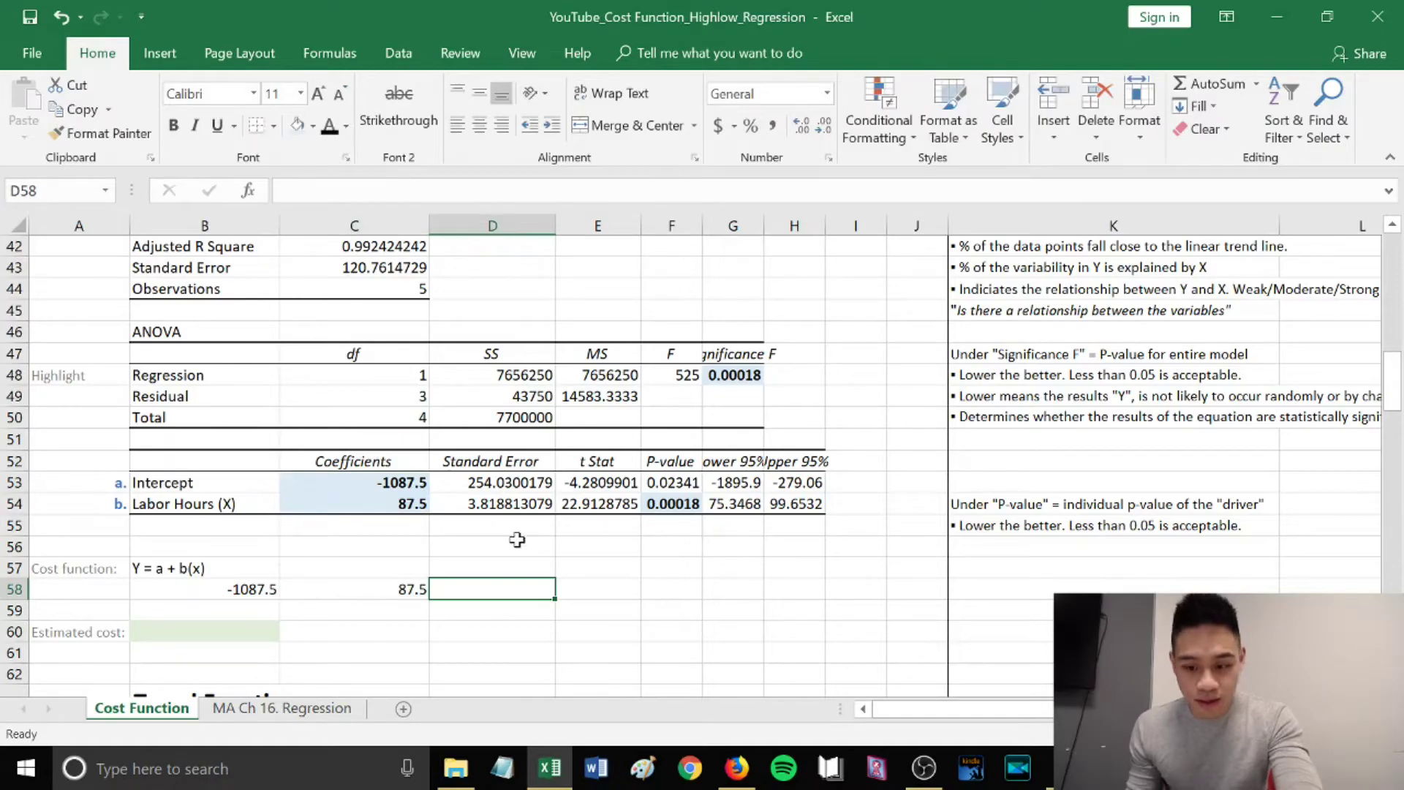
type("=")
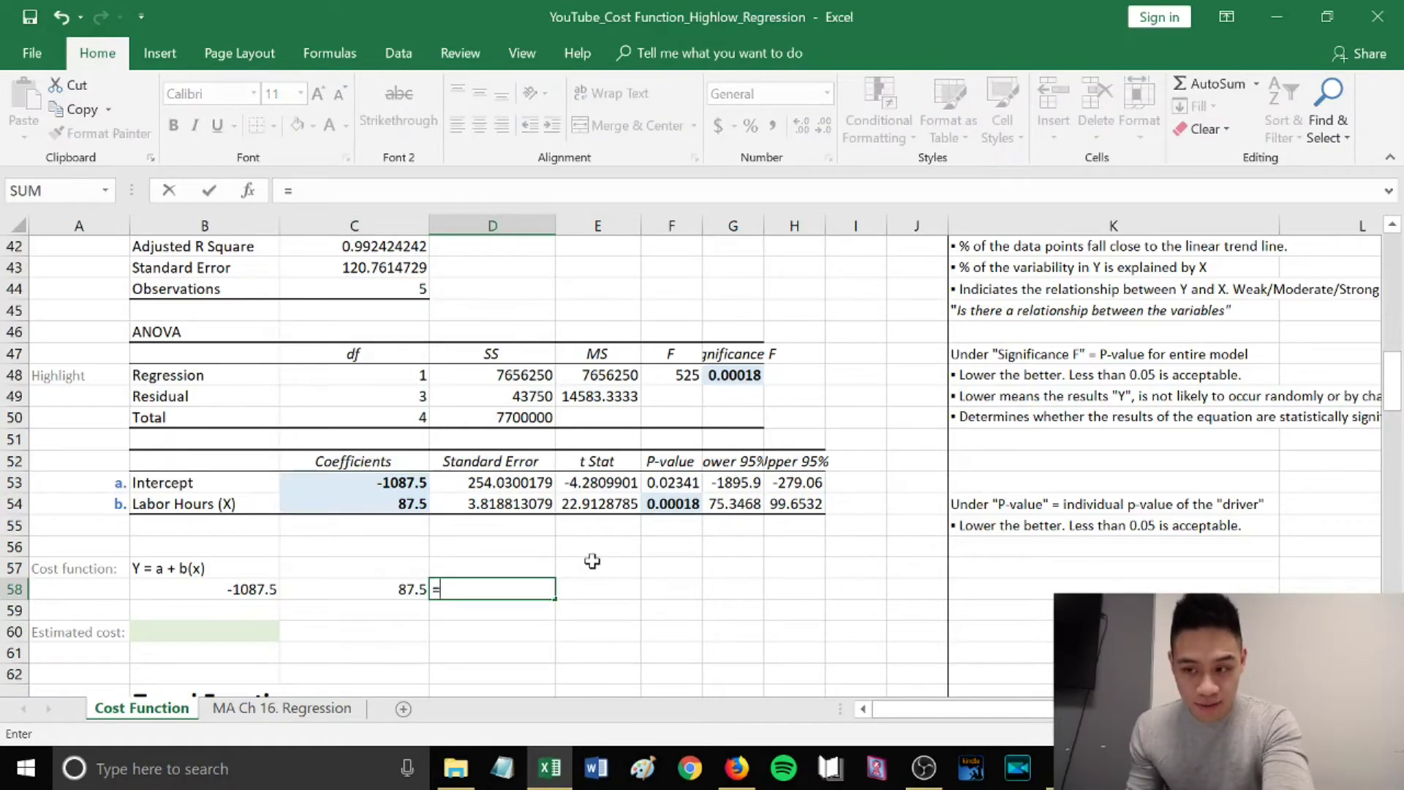
scroll(592, 561, "up", 10)
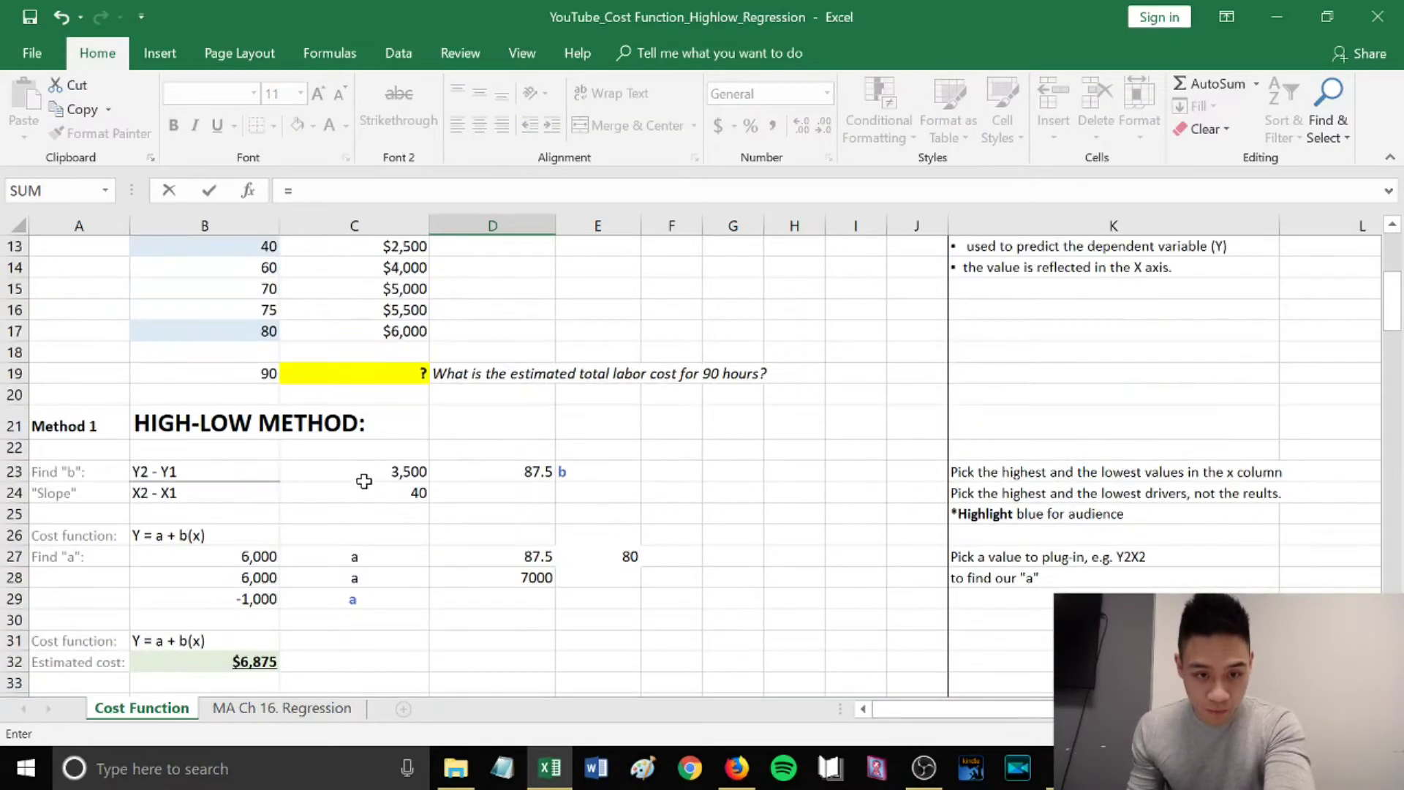
left_click(256, 382)
key("Return")
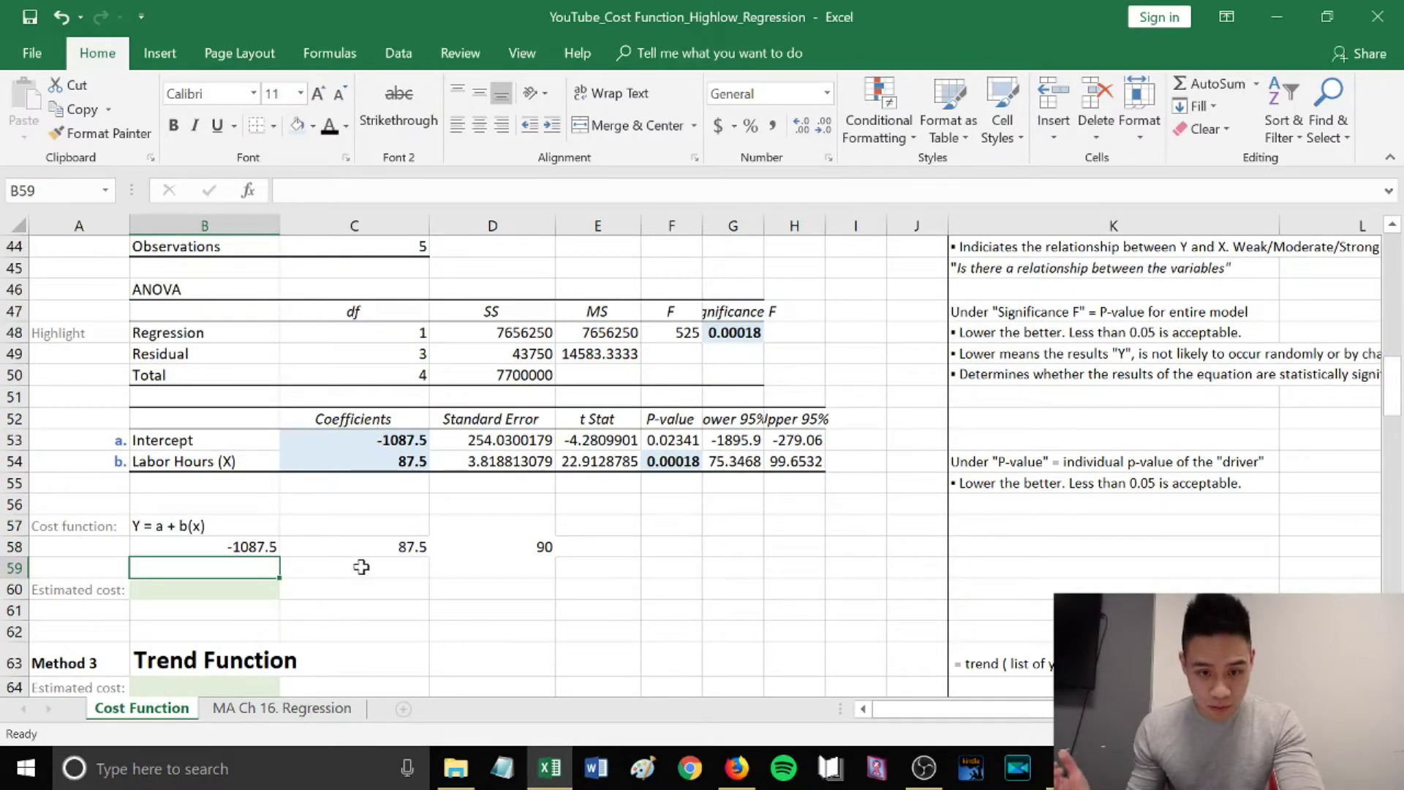
Multiply the slope in C58 by the 90 hours in D58 to get 7875.
left_click(362, 567)
type("=")
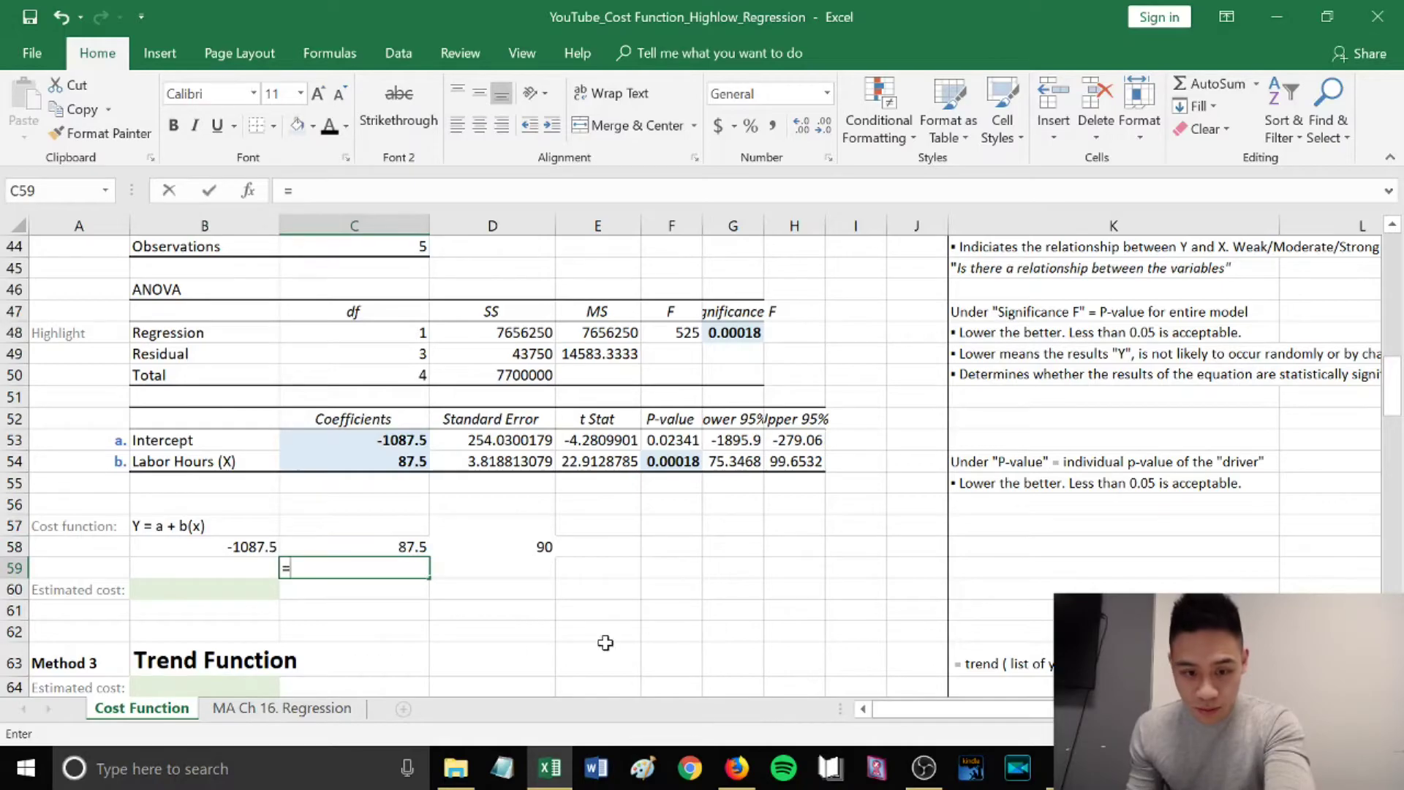
left_click(413, 548)
type("*")
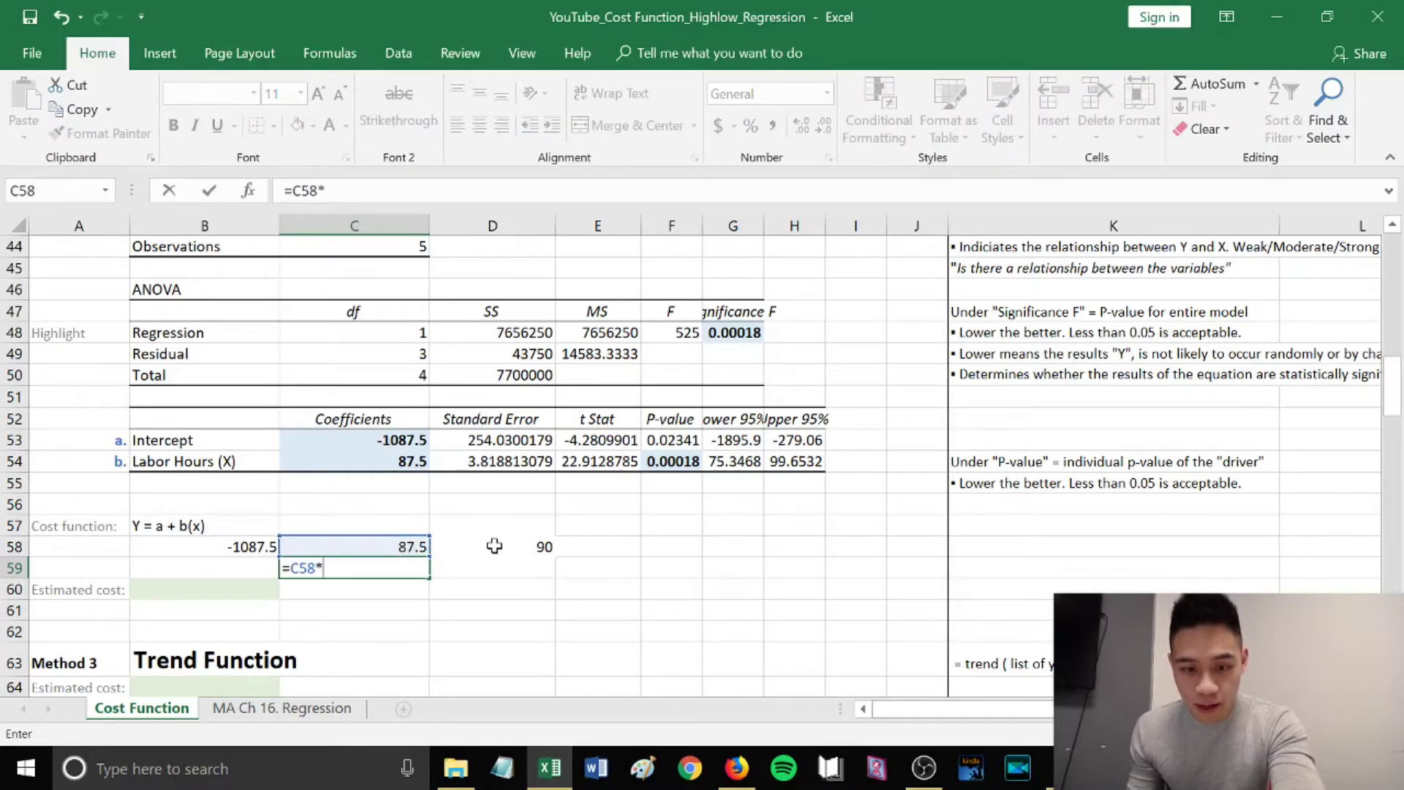
left_click(491, 548)
key("Return")
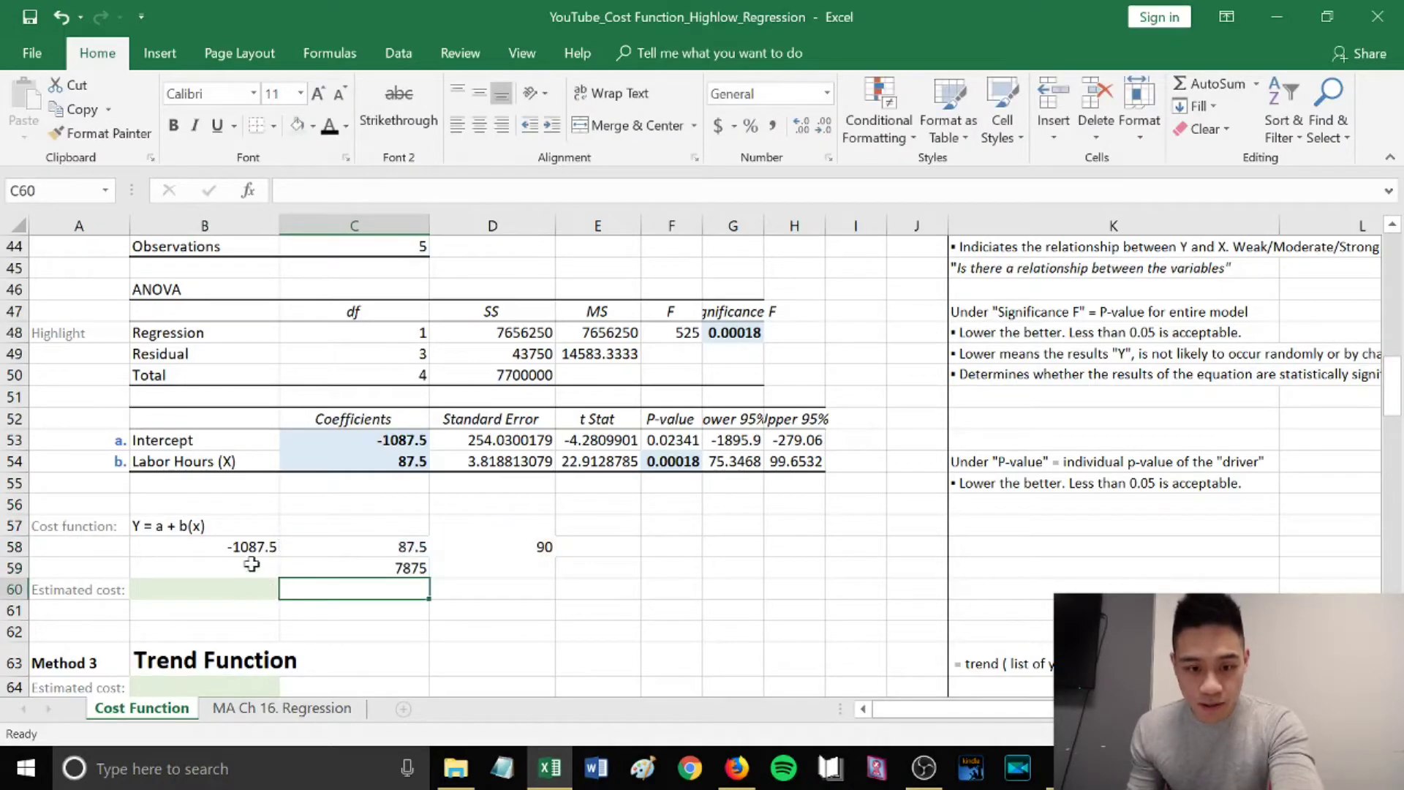
Set B59 to the -1087.5 intercept and B60 to =B59+C59, giving $6,788.
left_click(213, 570)
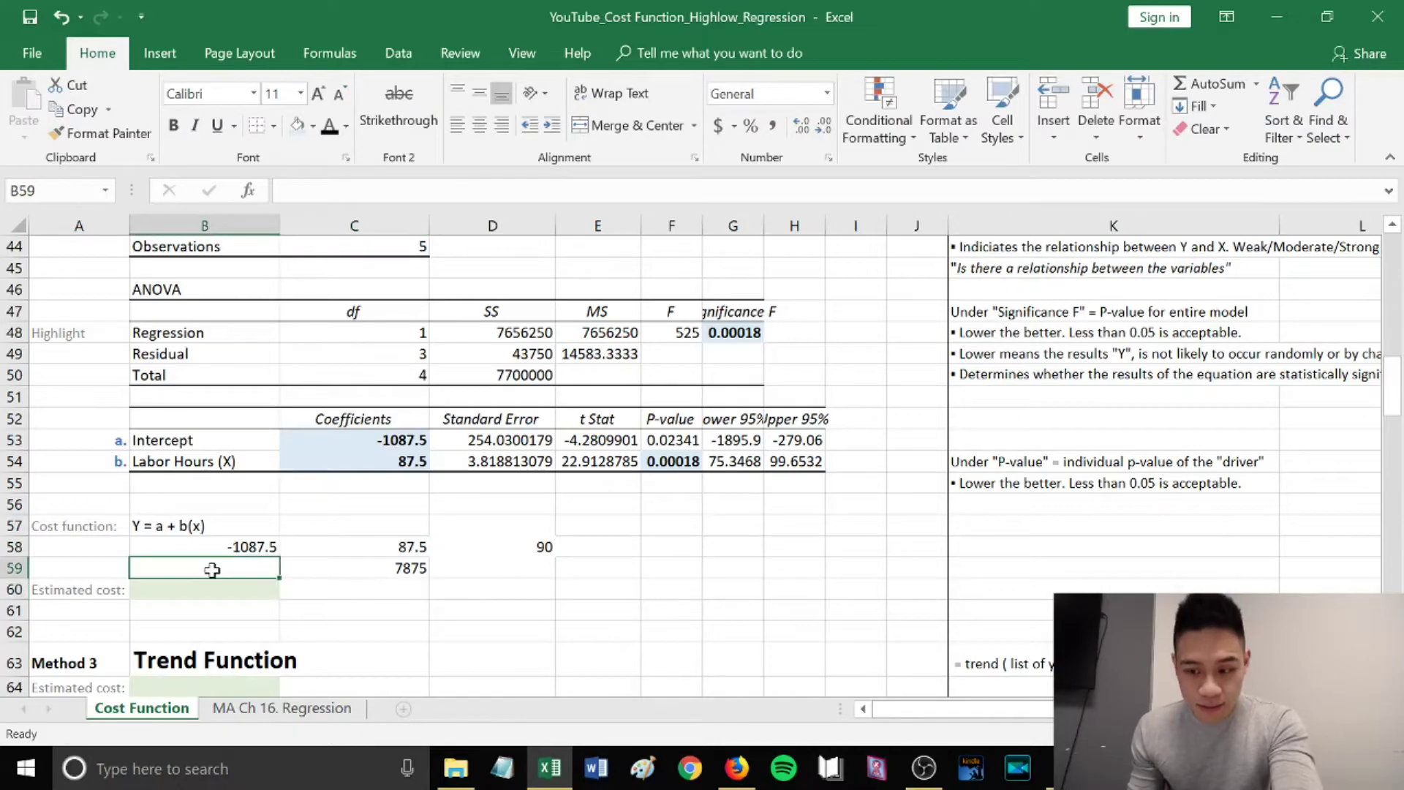
type("=")
left_click(179, 547)
key("Return")
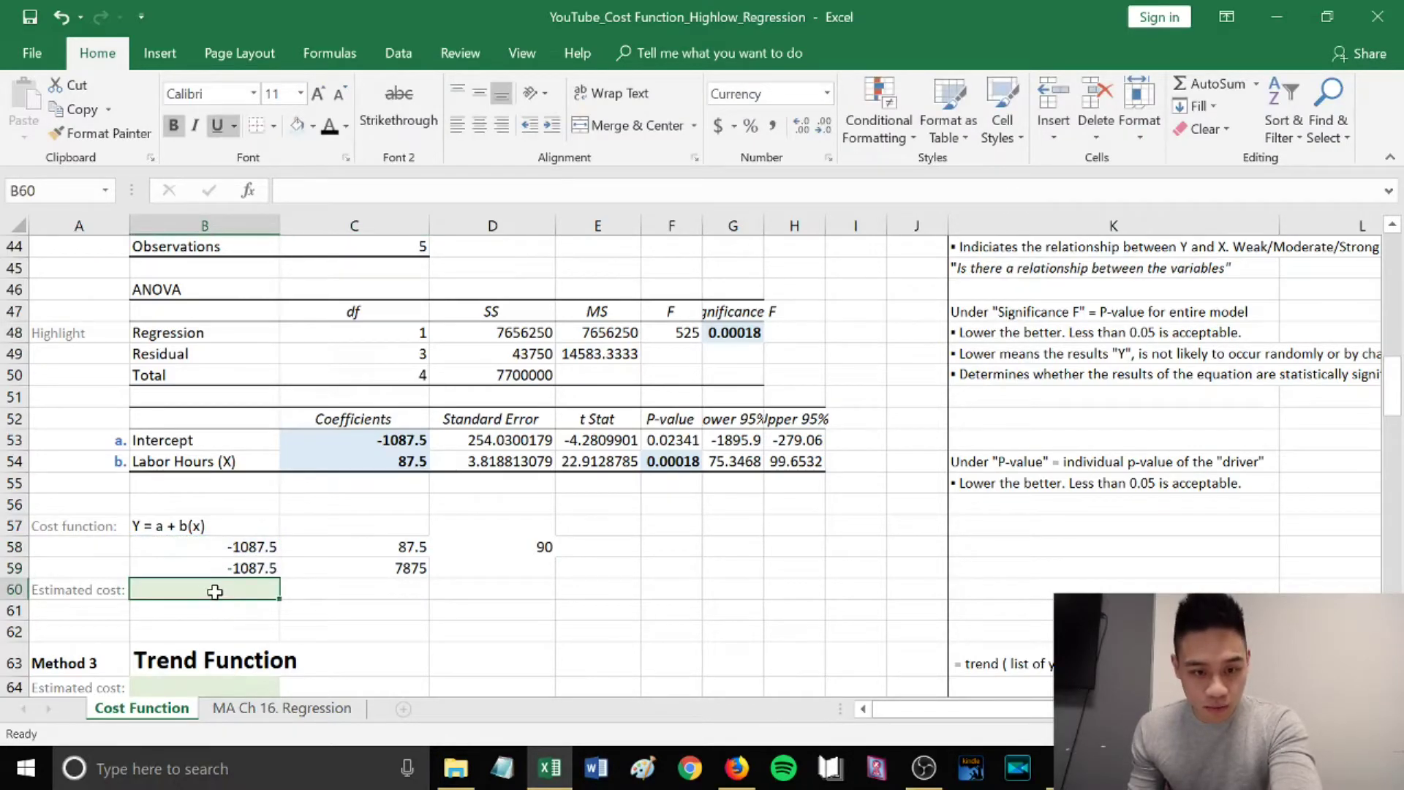
type("=")
left_click(254, 570)
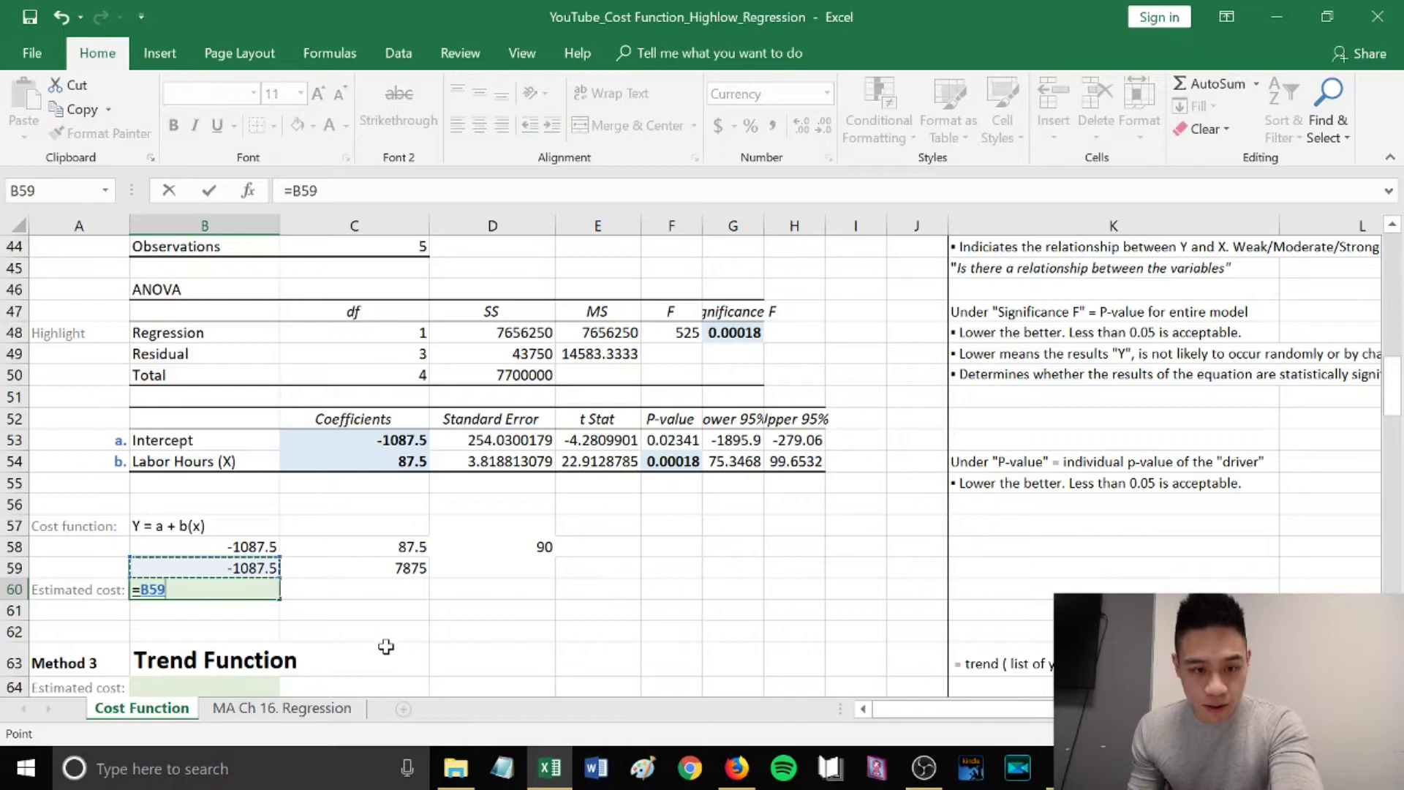
type("+")
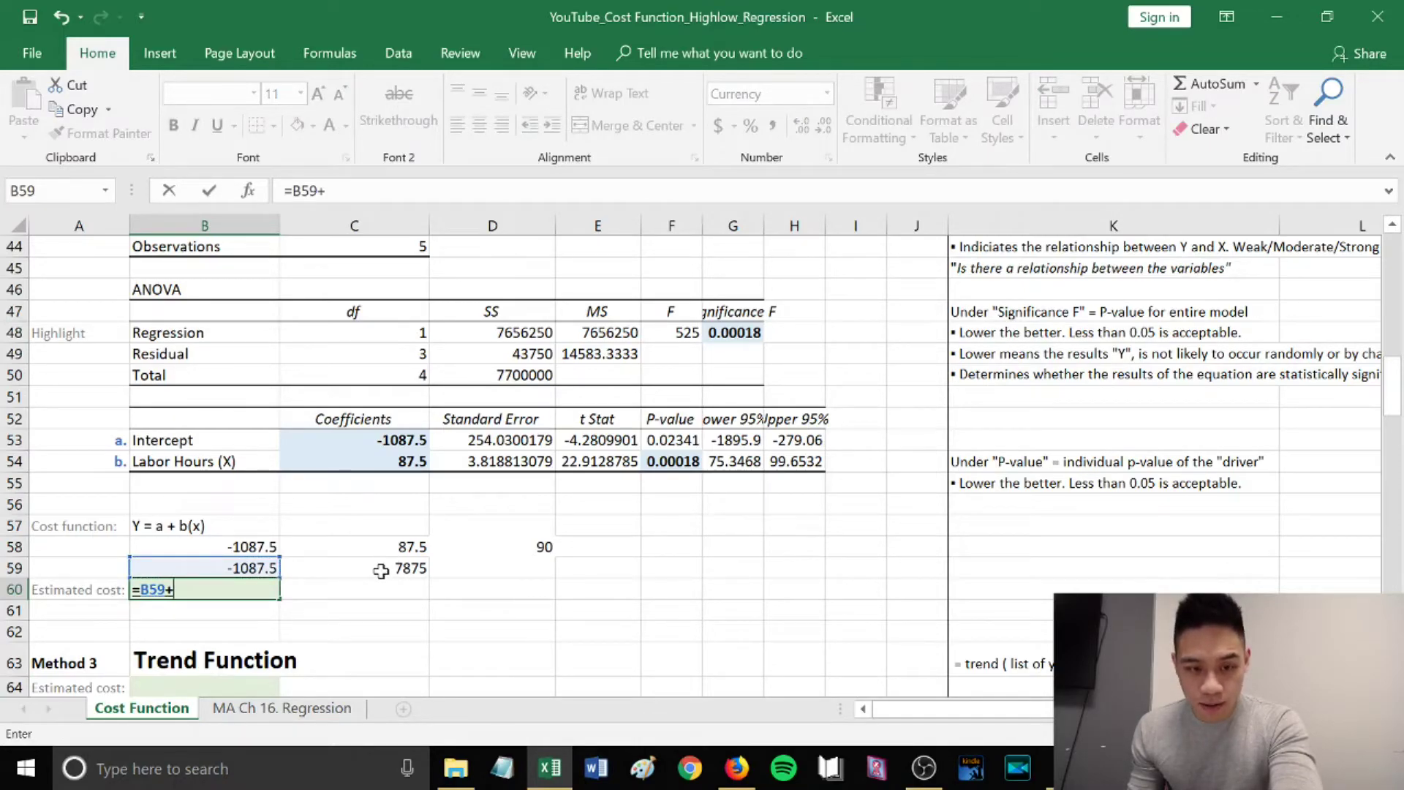
left_click(380, 570)
key("Return")
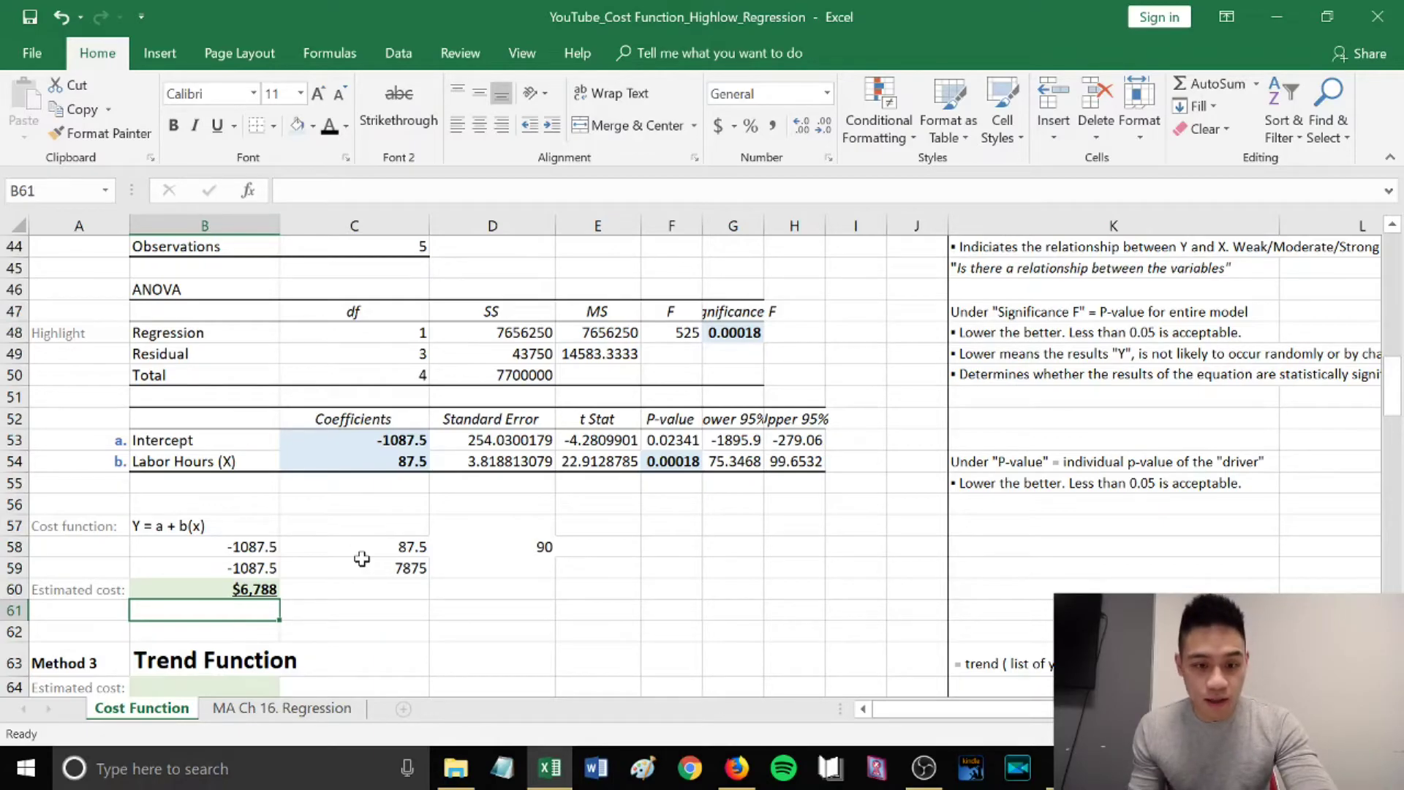
Start a TREND formula in B64 with the known costs C13:C17.
left_click(354, 631)
scroll(376, 572, "down", 4)
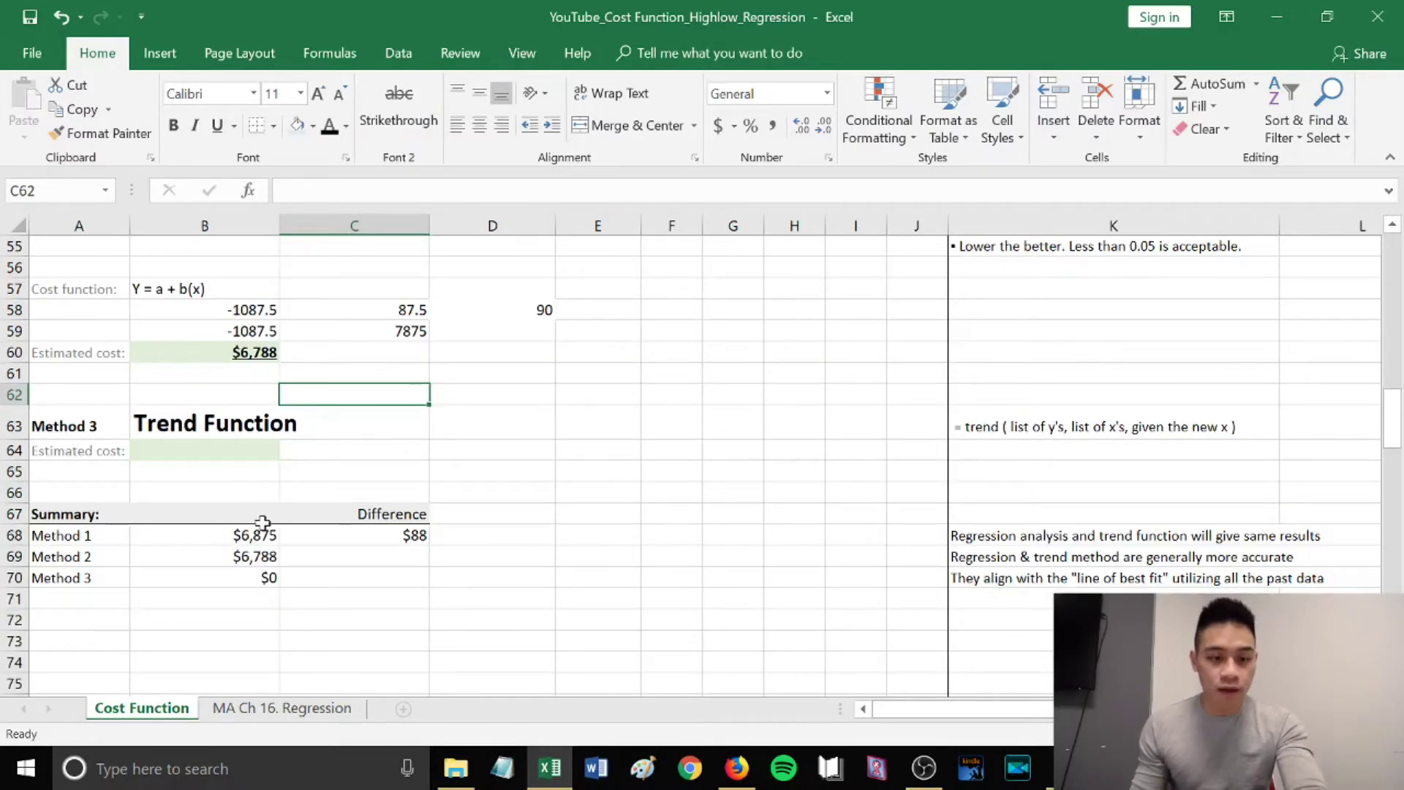
left_click(204, 447)
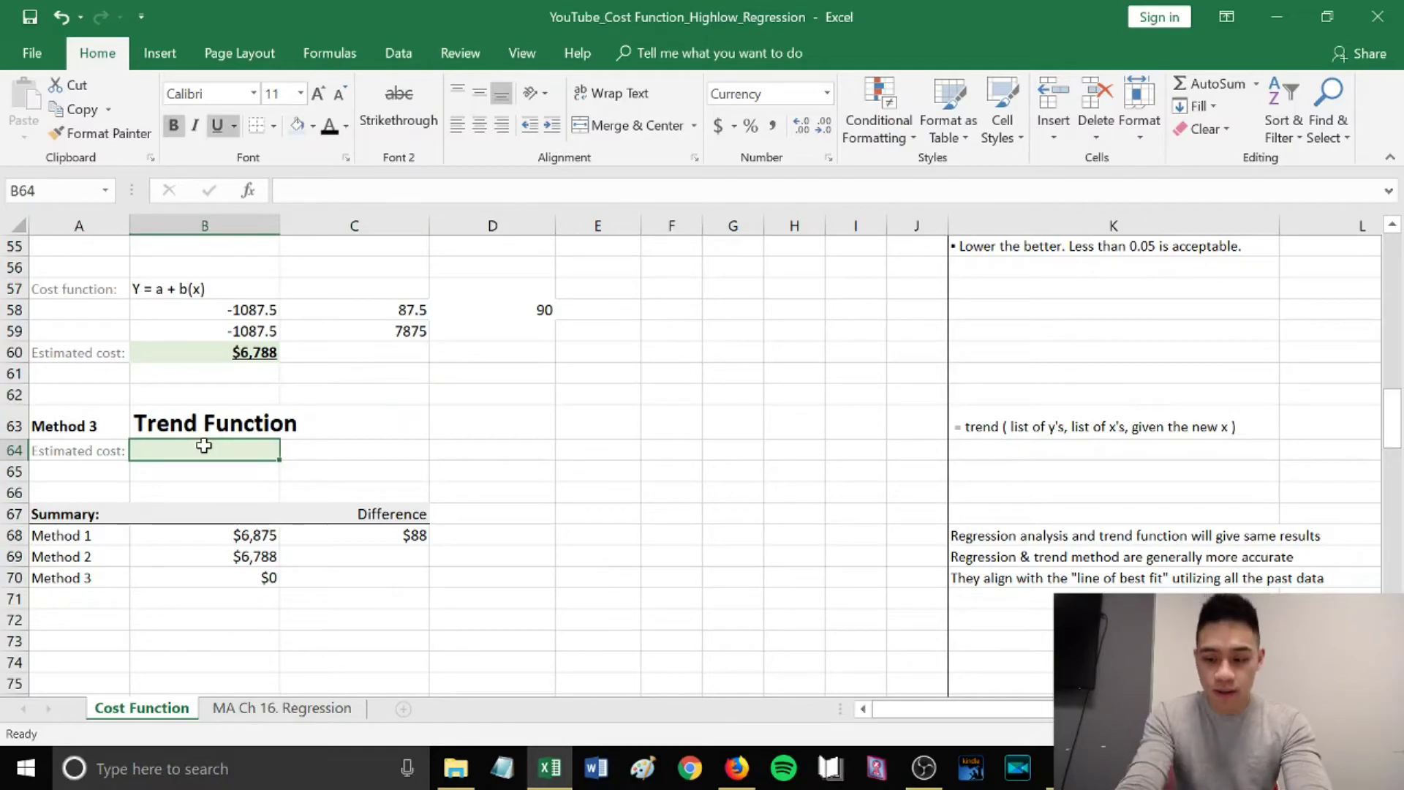
type("=")
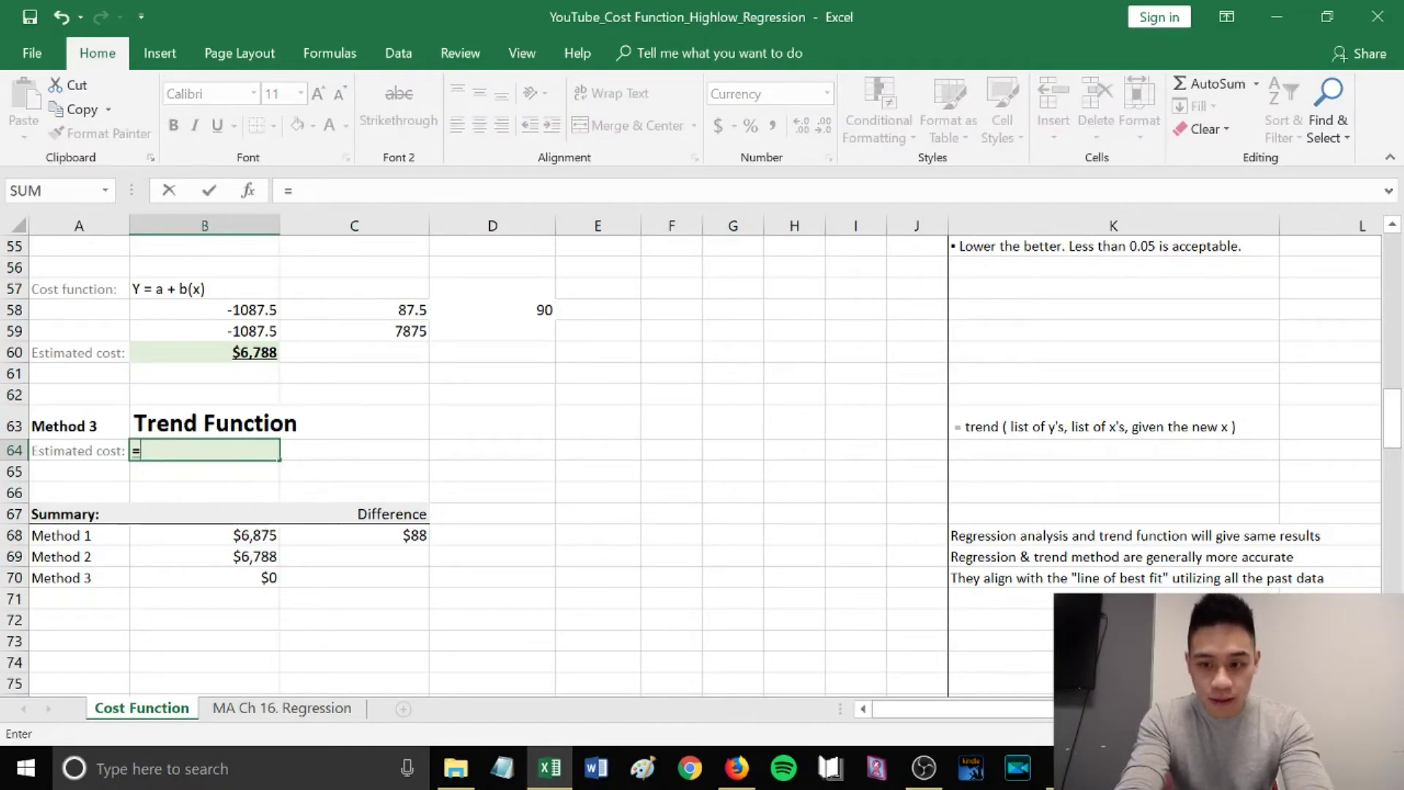
type("trend(")
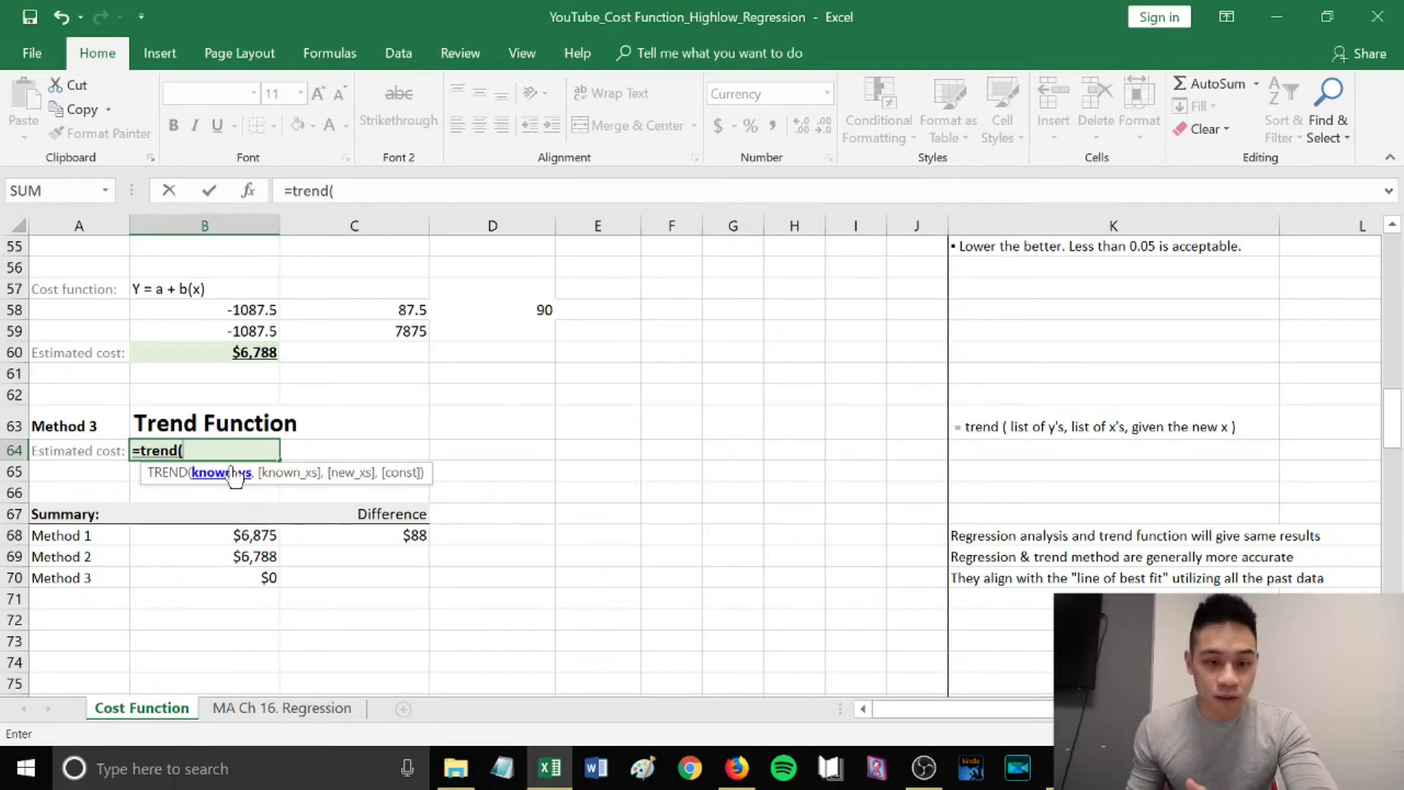
scroll(578, 428, "up", 3)
scroll(596, 423, "up", 15)
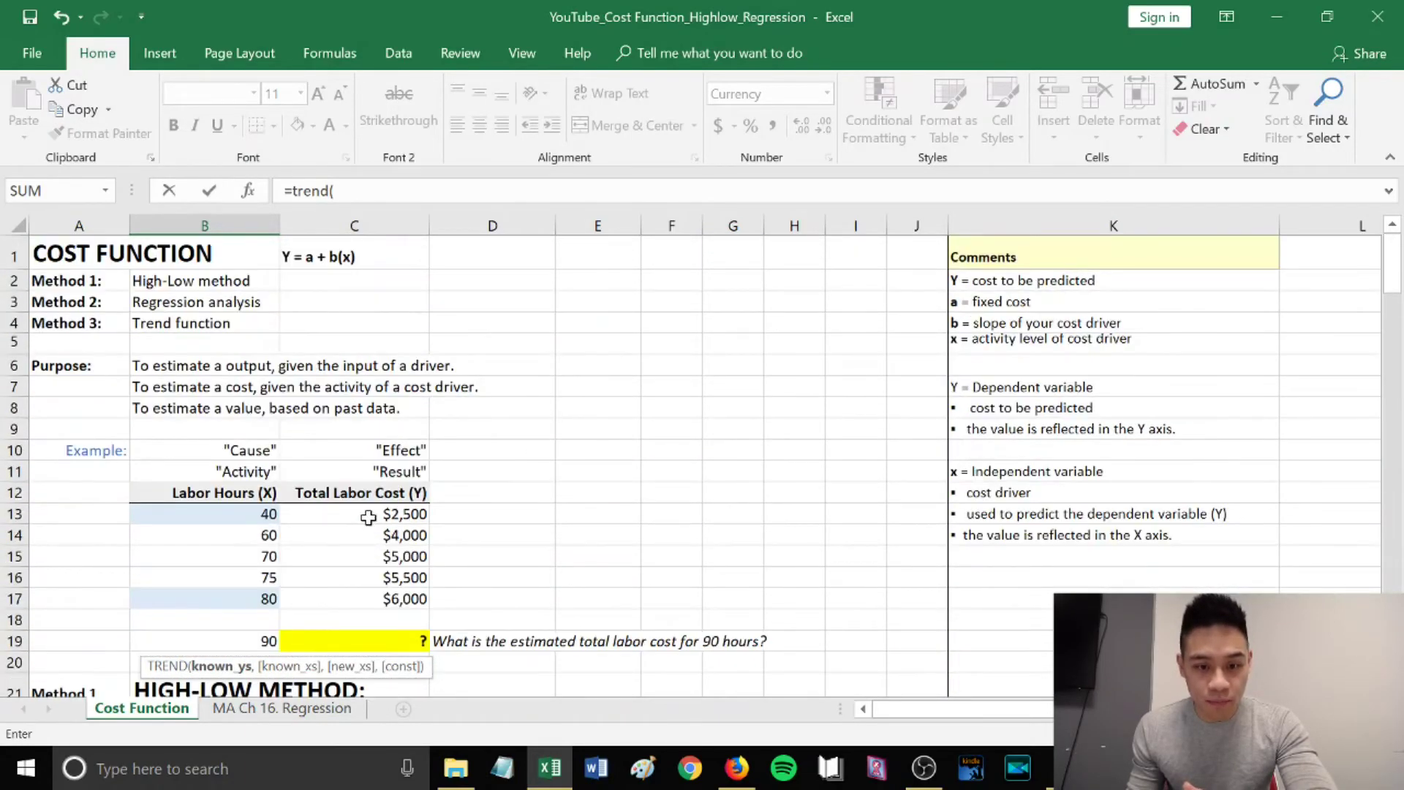
left_click_drag(368, 517, 359, 599)
scroll(698, 588, "down", 3)
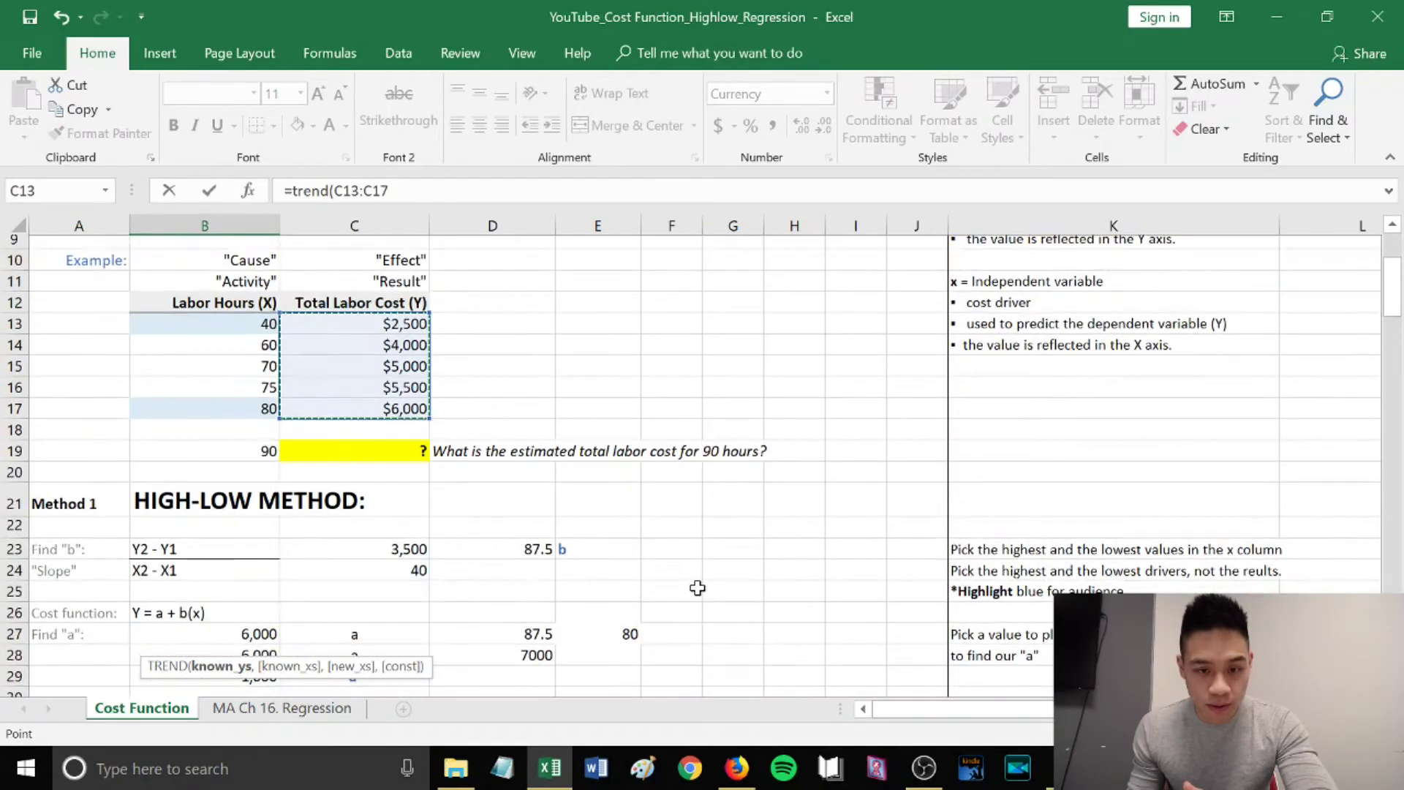
scroll(698, 588, "down", 13)
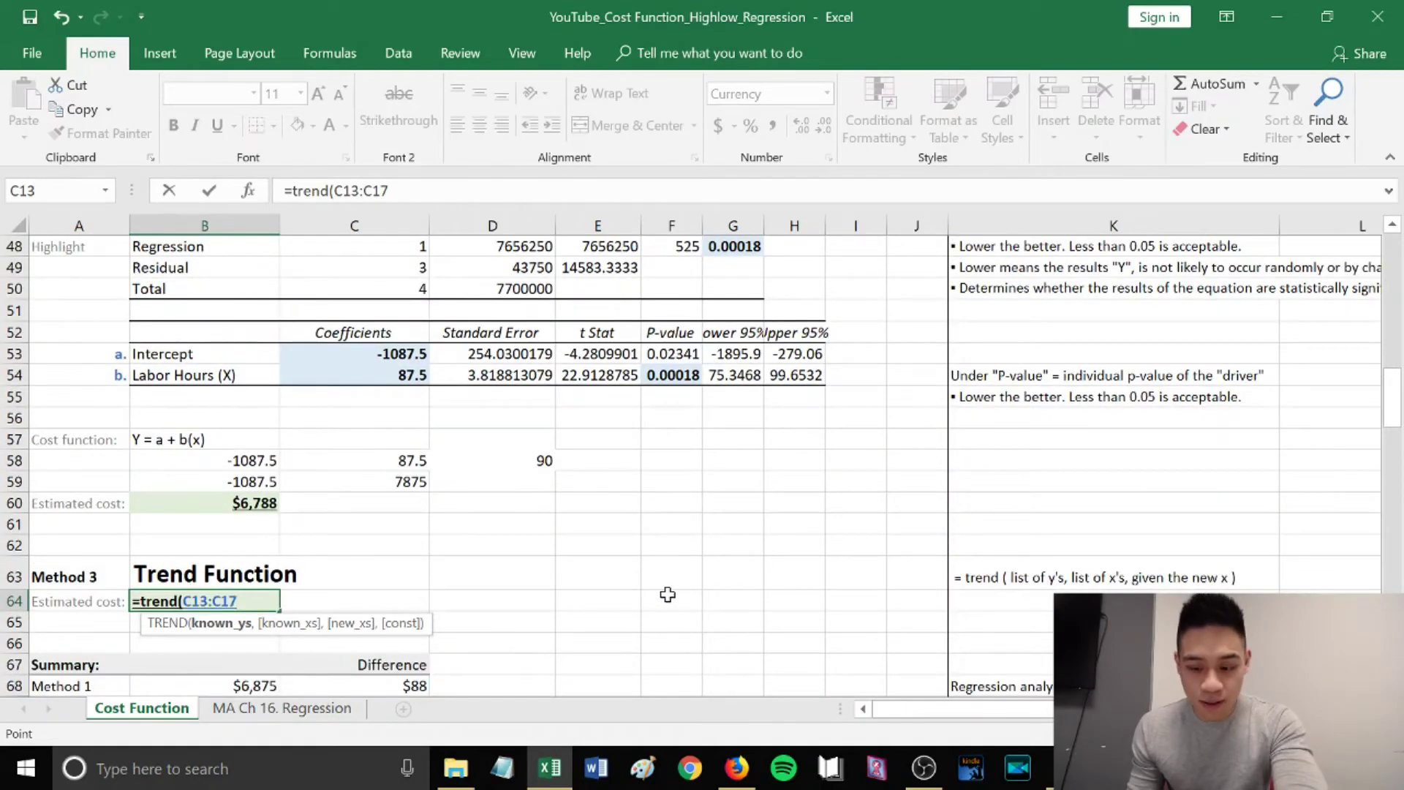
Finish =TREND(C13:C17,B13:B17,B19) with the labor hours and 90 hours, returning $6,788.
type(",")
scroll(668, 595, "up", 10)
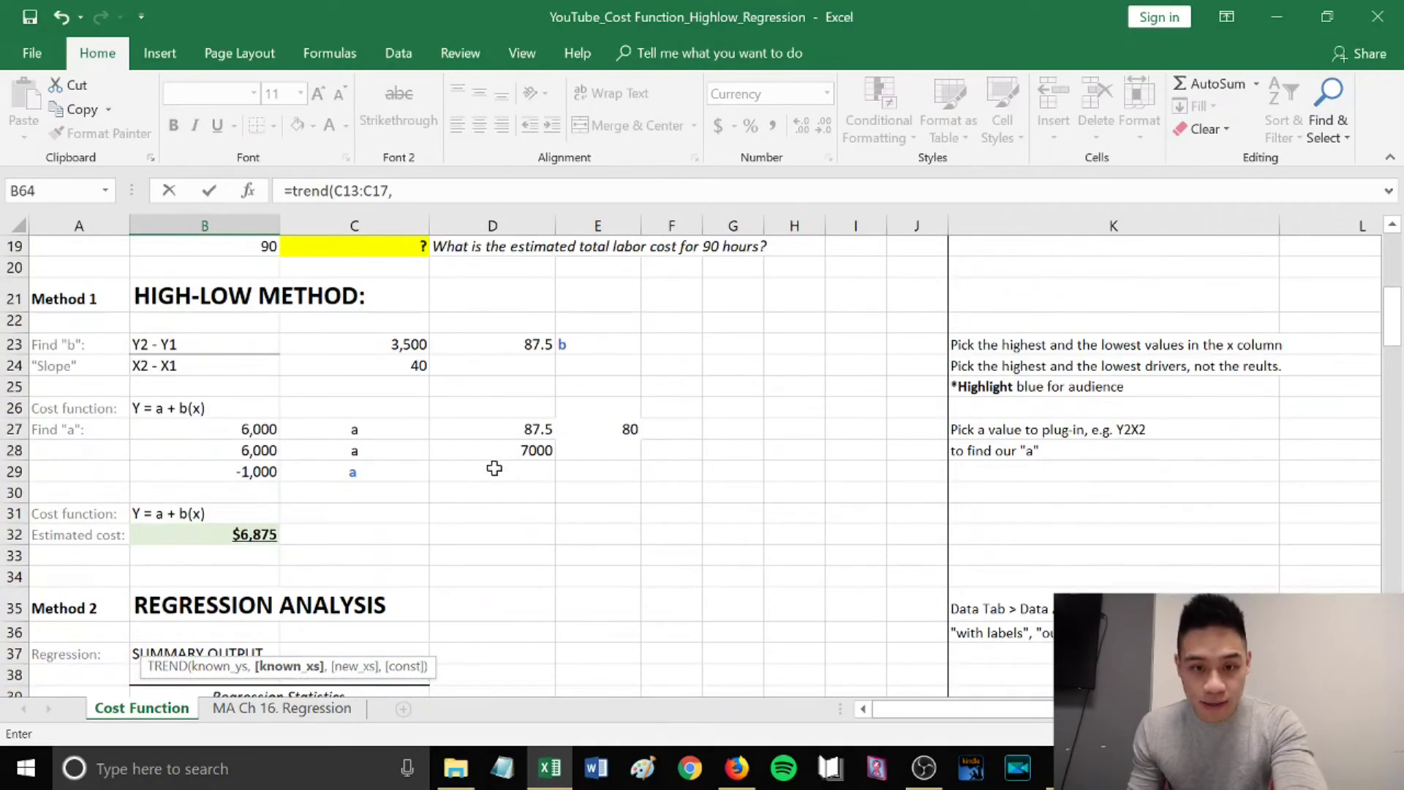
scroll(494, 469, "up", 4)
left_click_drag(217, 350, 197, 439)
scroll(670, 539, "down", 11)
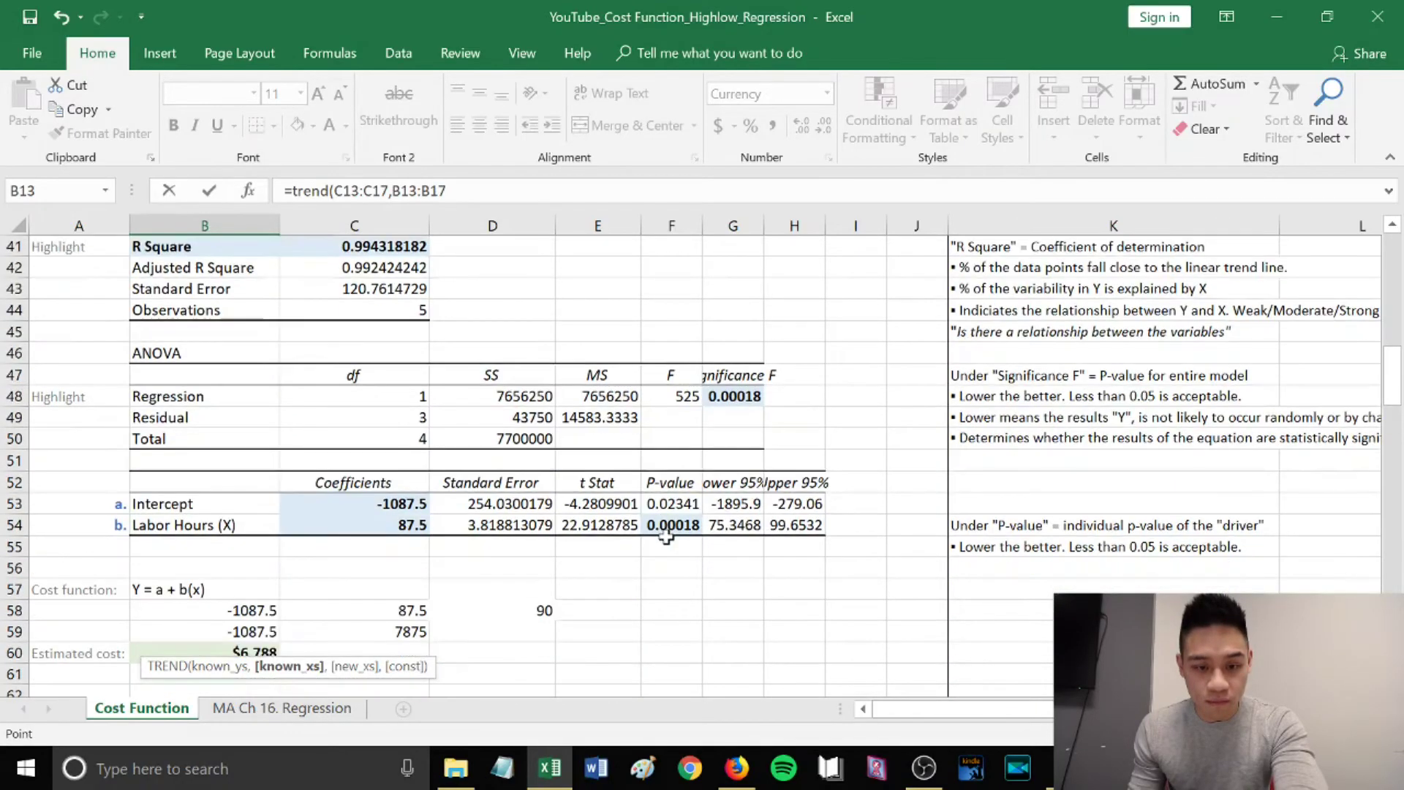
scroll(665, 536, "down", 2)
type(",")
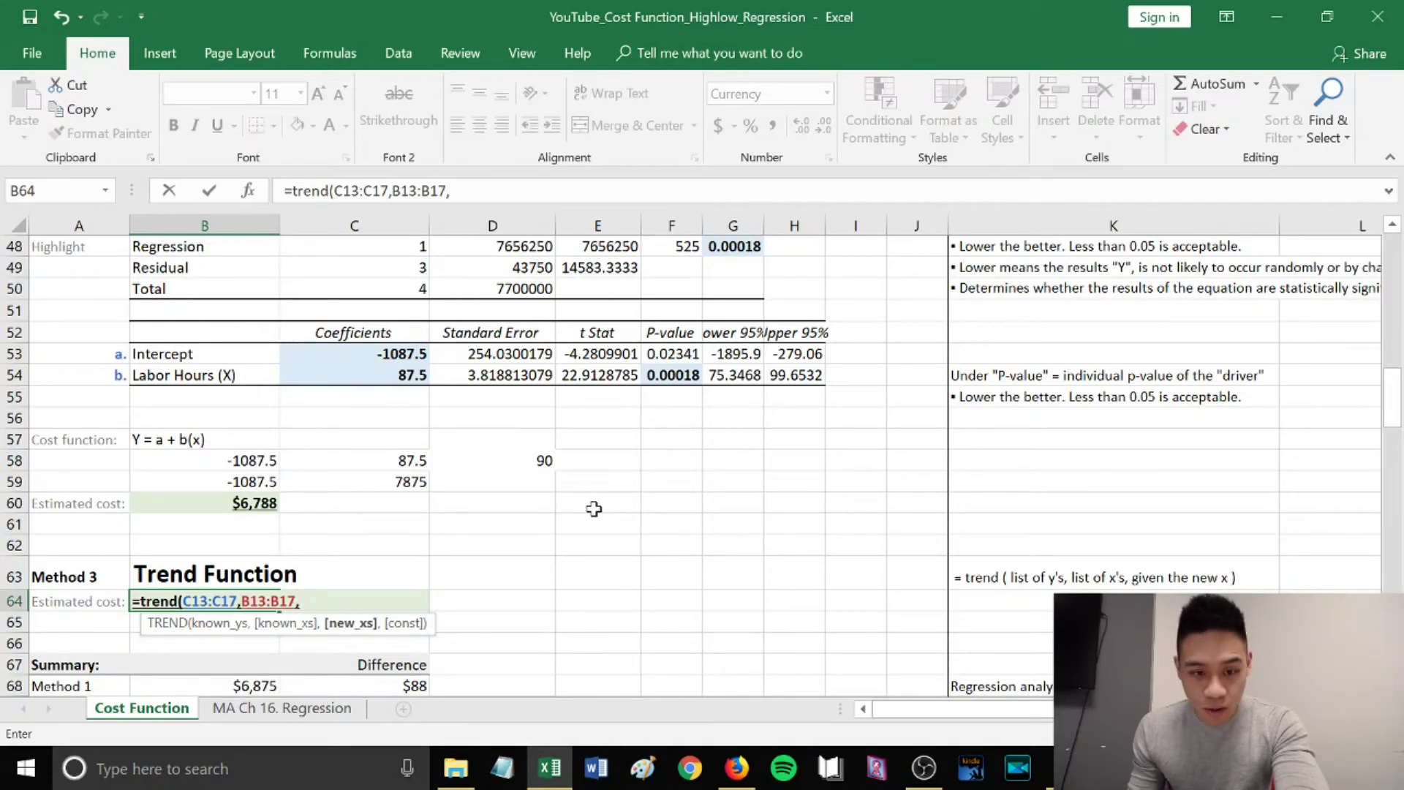
scroll(483, 512, "up", 7)
scroll(483, 509, "up", 3)
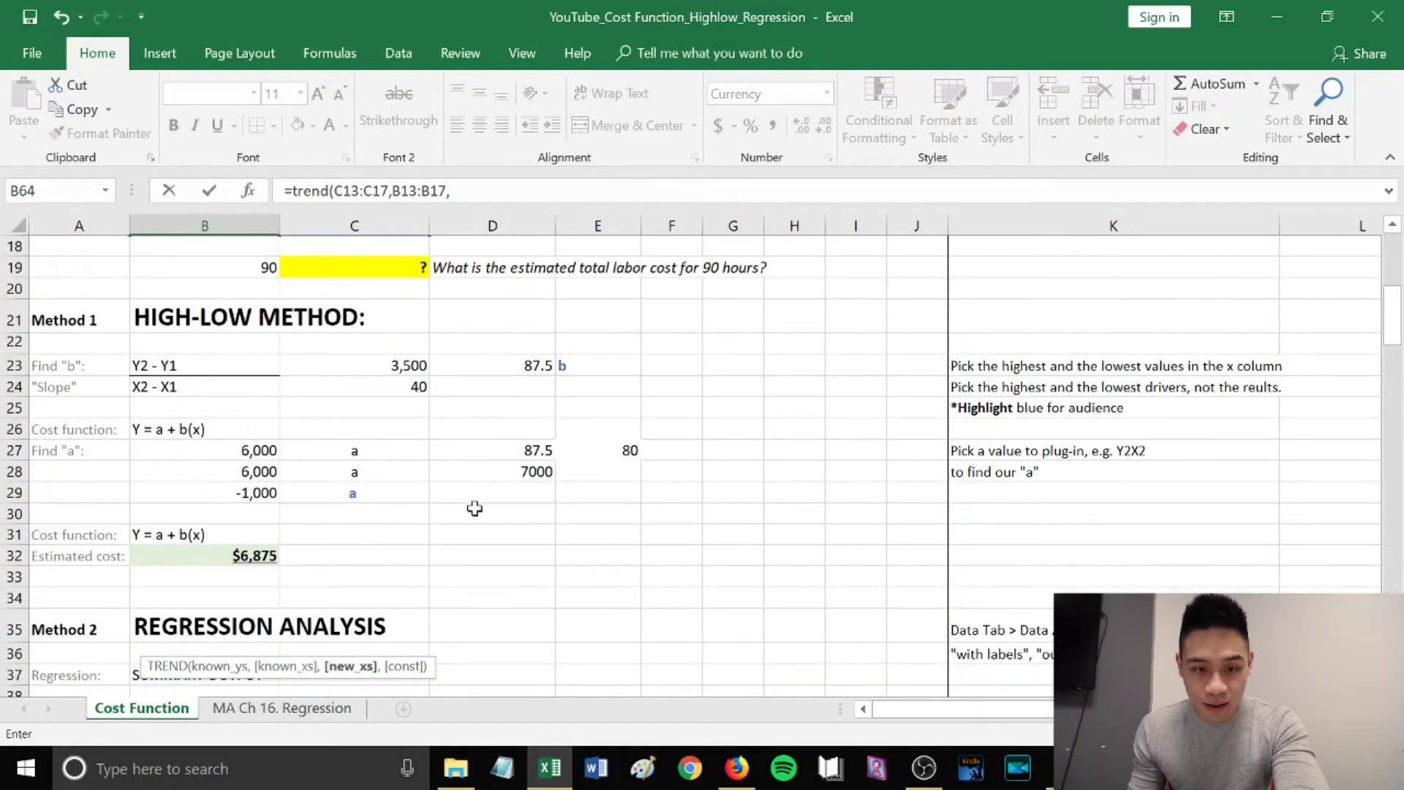
scroll(227, 422, "up", 3)
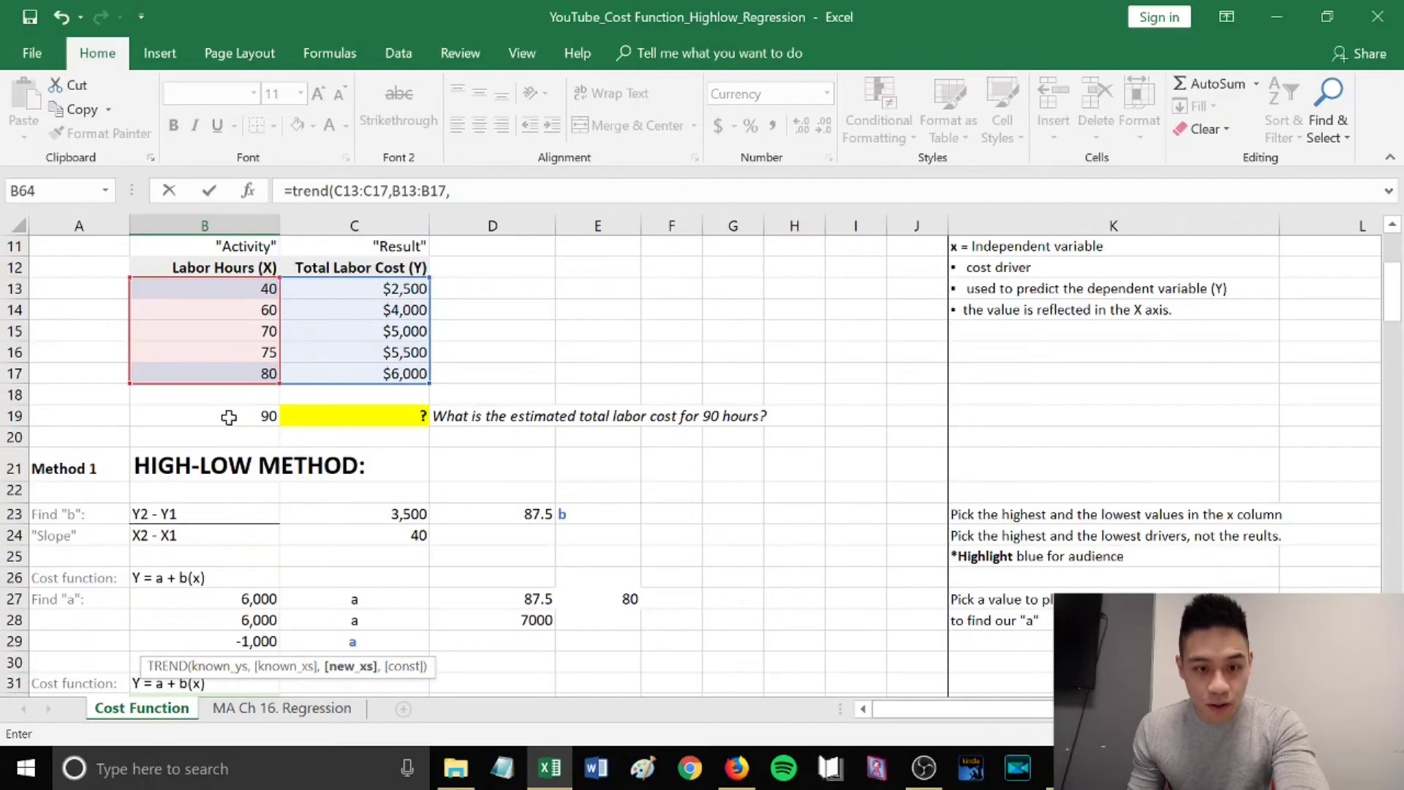
left_click(229, 417)
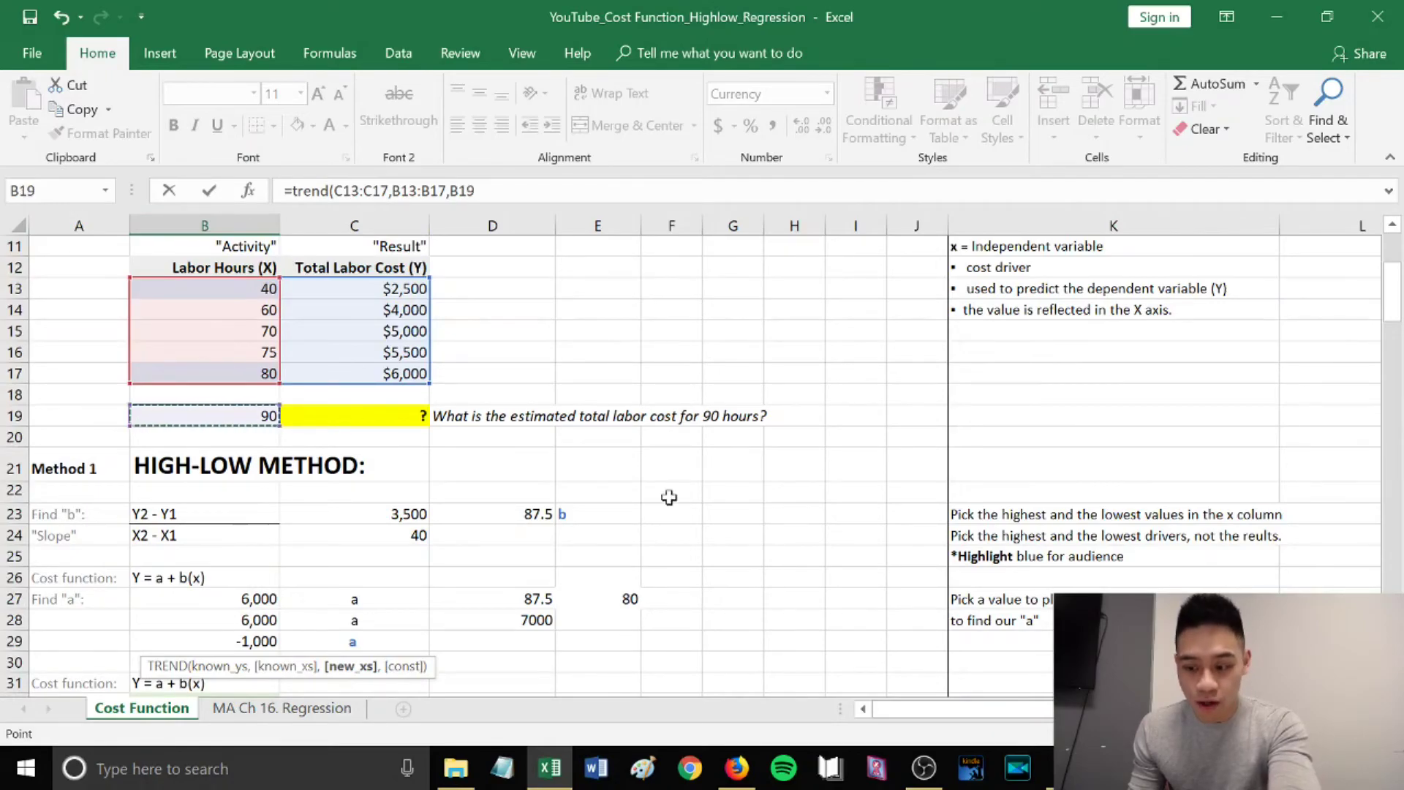
scroll(597, 506, "down", 8)
scroll(597, 507, "down", 5)
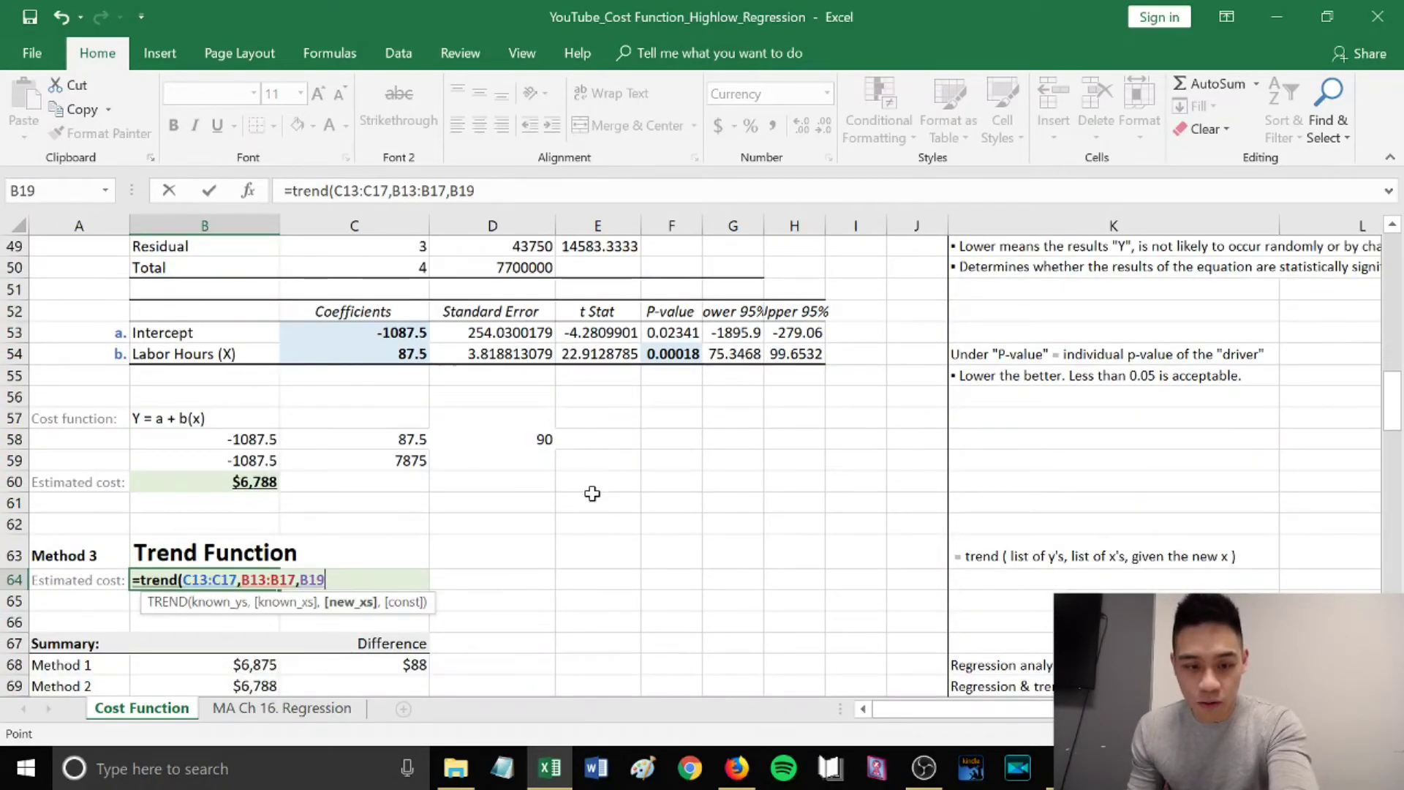
type(")")
scroll(589, 494, "down", 2)
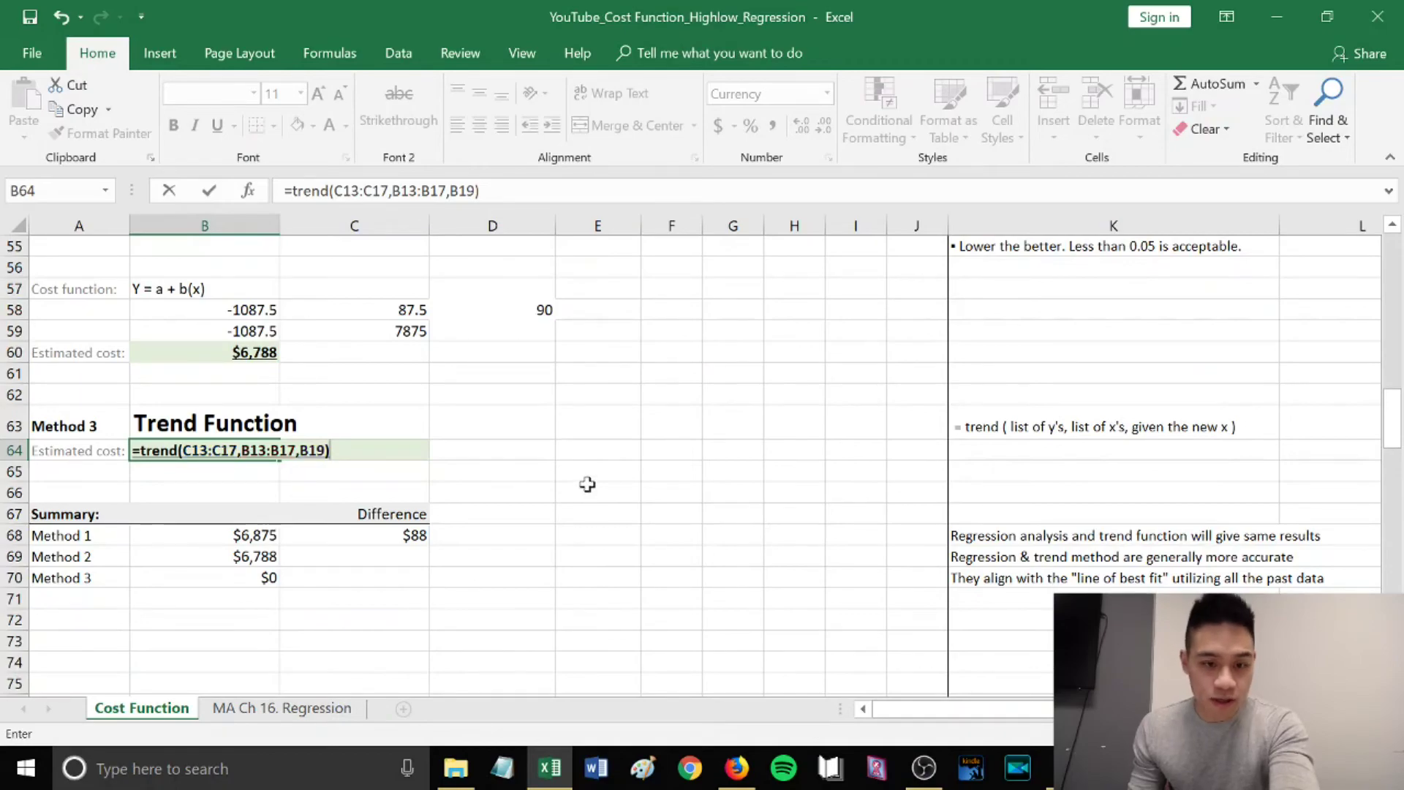
key("Return")
scroll(311, 477, "up", 1)
scroll(269, 491, "up", 1)
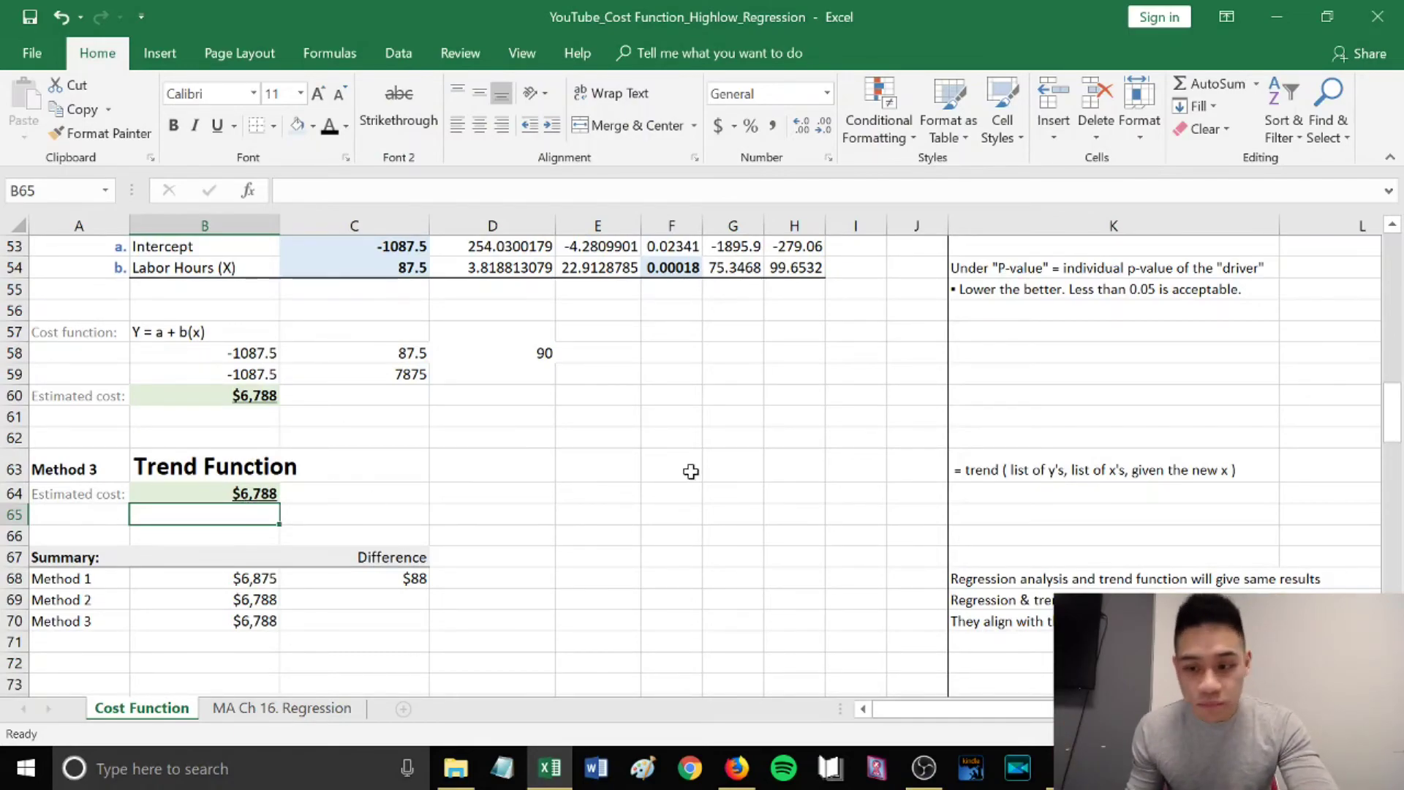
Review the three methods' estimates and the $88 difference, then switch to OBS.
left_click(235, 580)
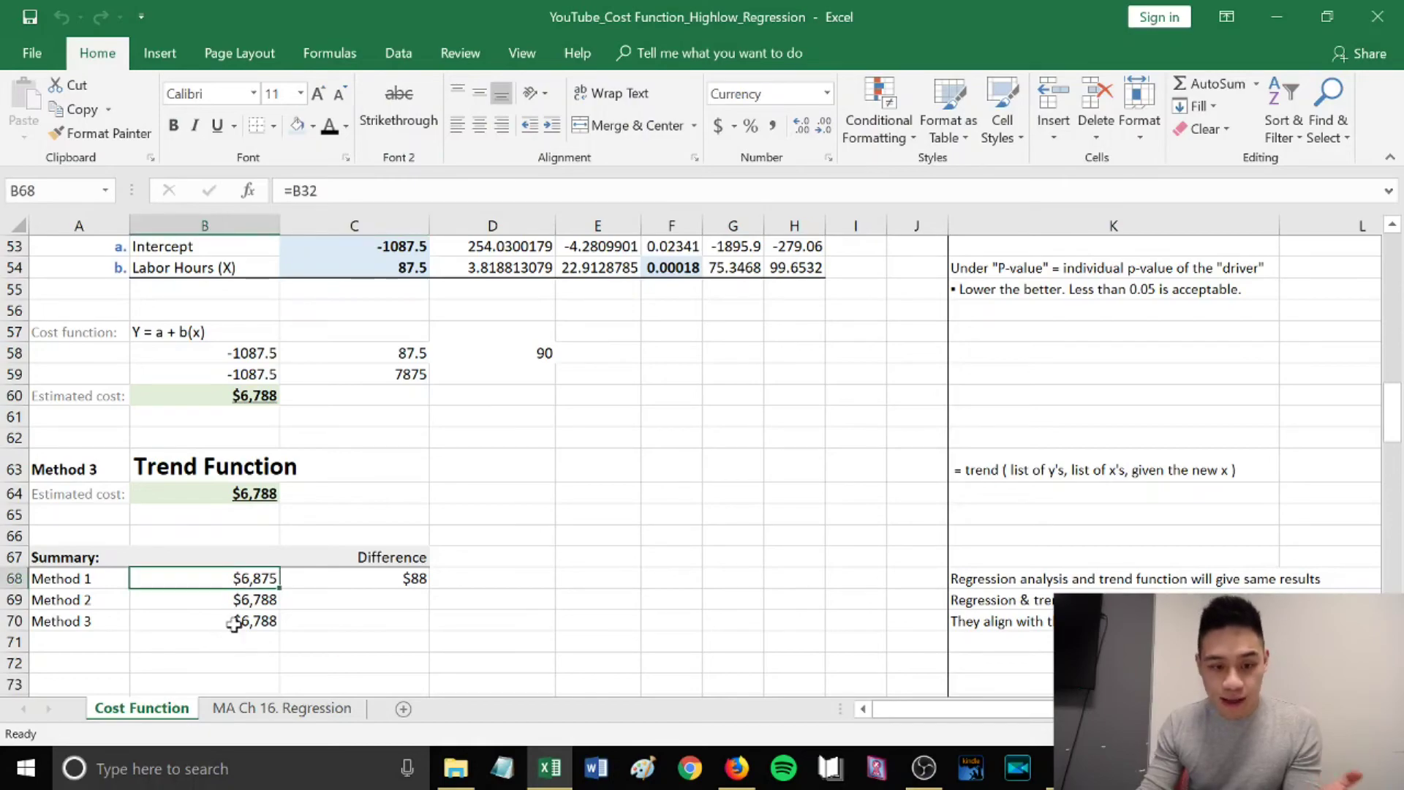
left_click(98, 600)
left_click(95, 626)
left_click_drag(178, 598, 179, 638)
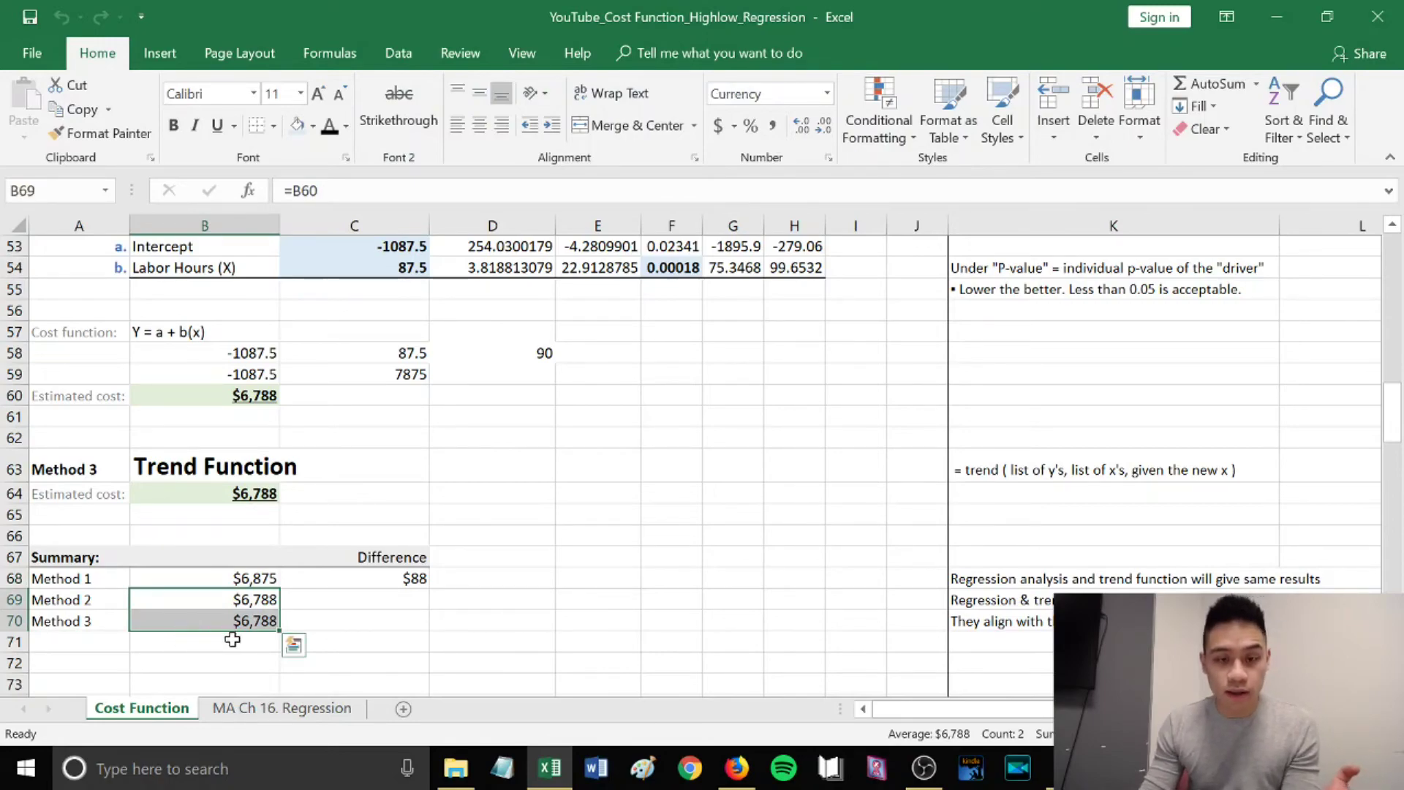
left_click(358, 605)
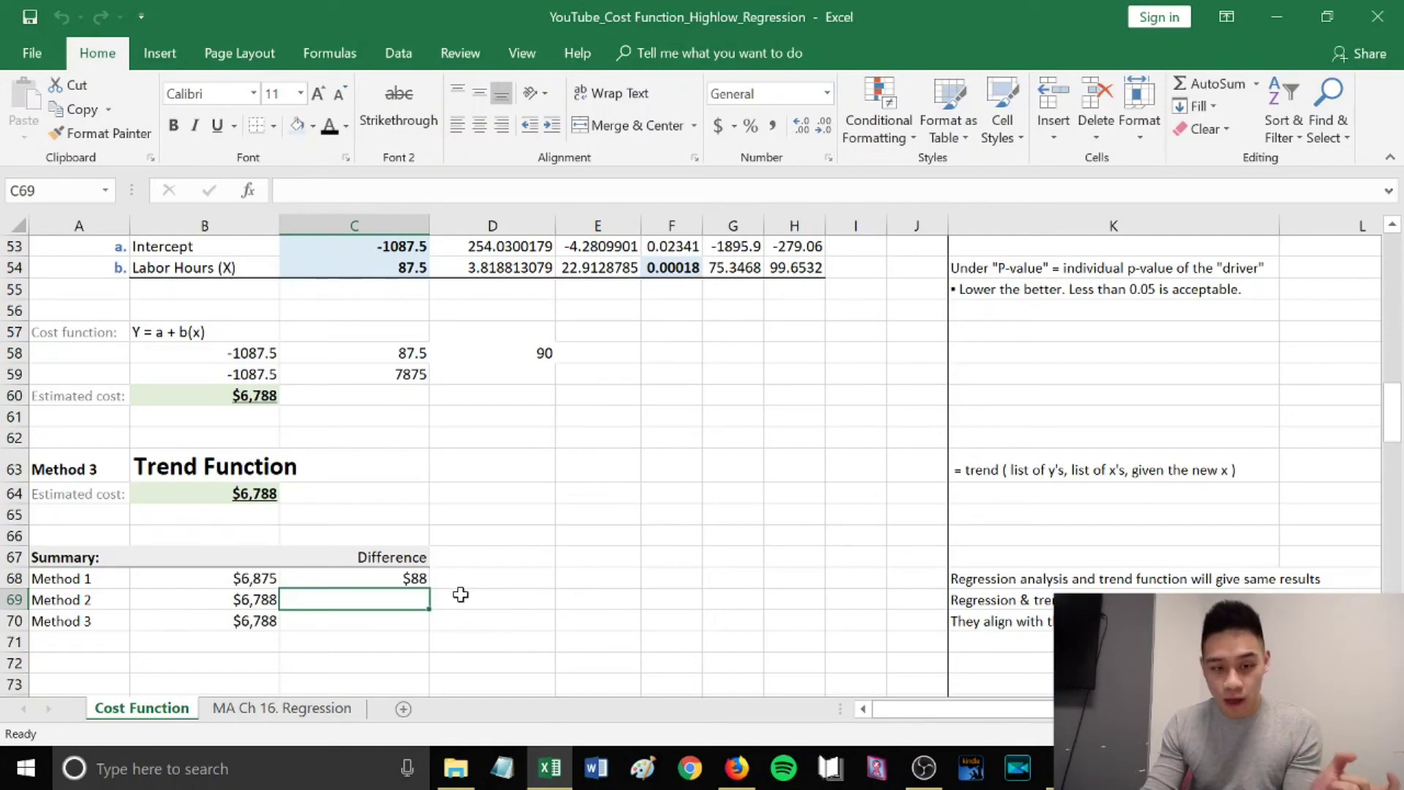
left_click(415, 578)
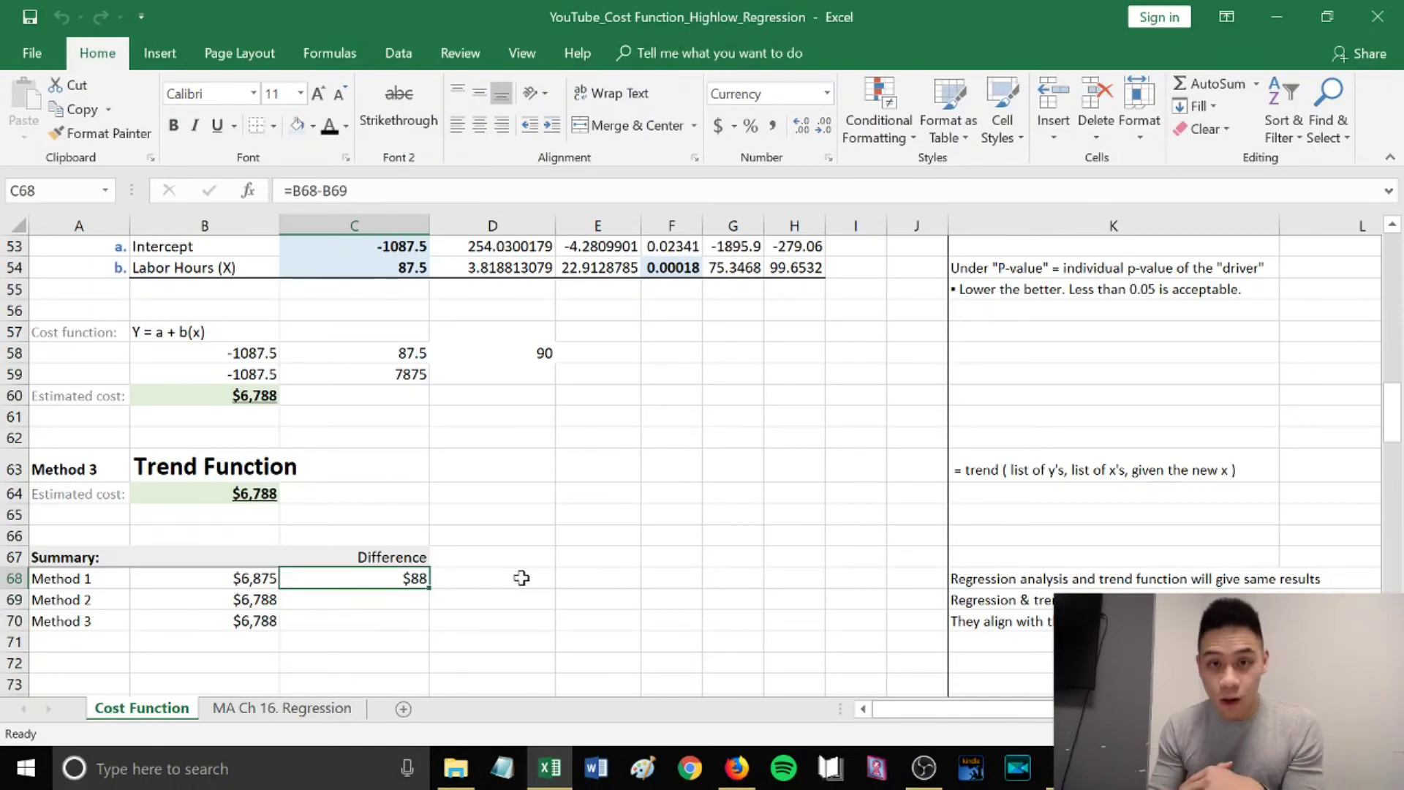
key("Up")
key("Up")
key("Up")
key("Left")
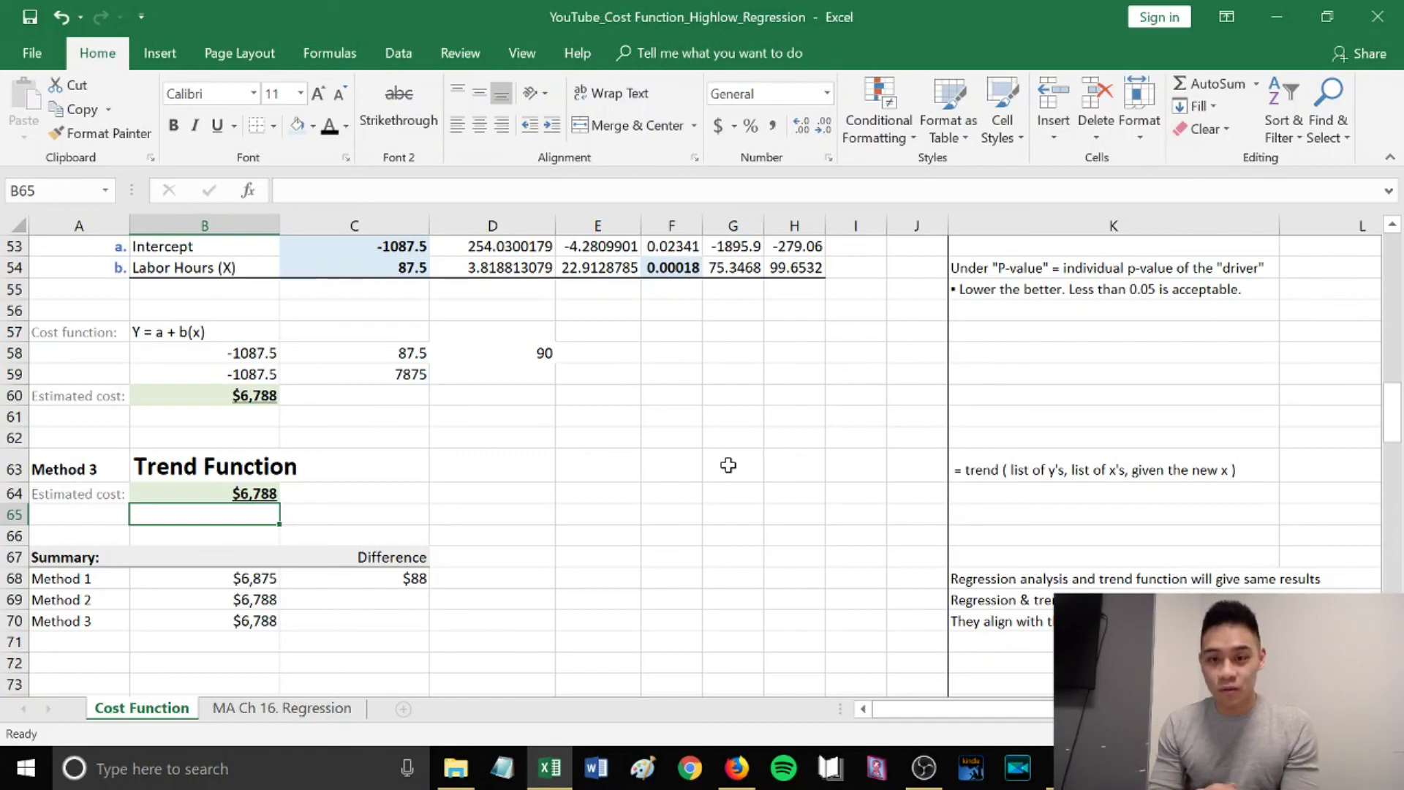
key("alt+Tab")
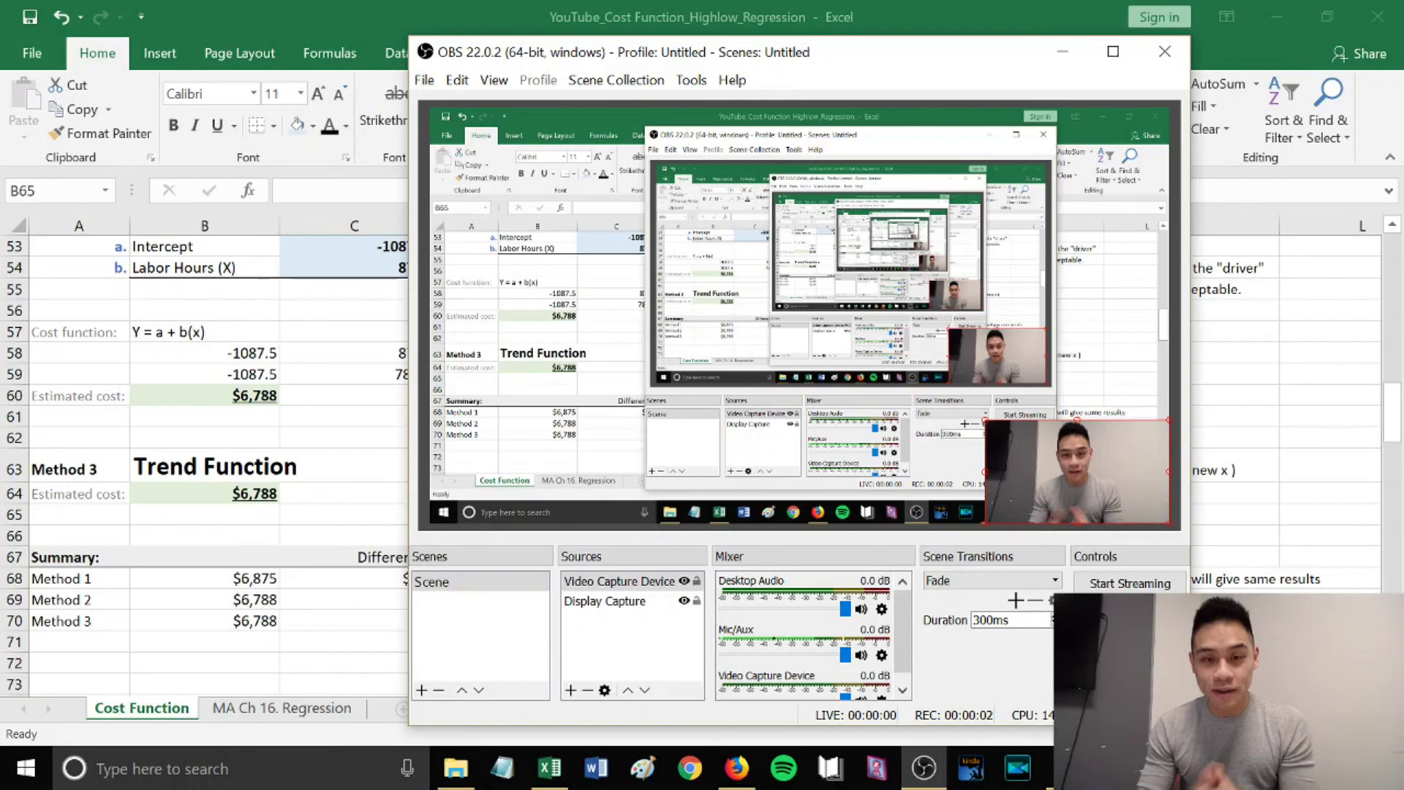